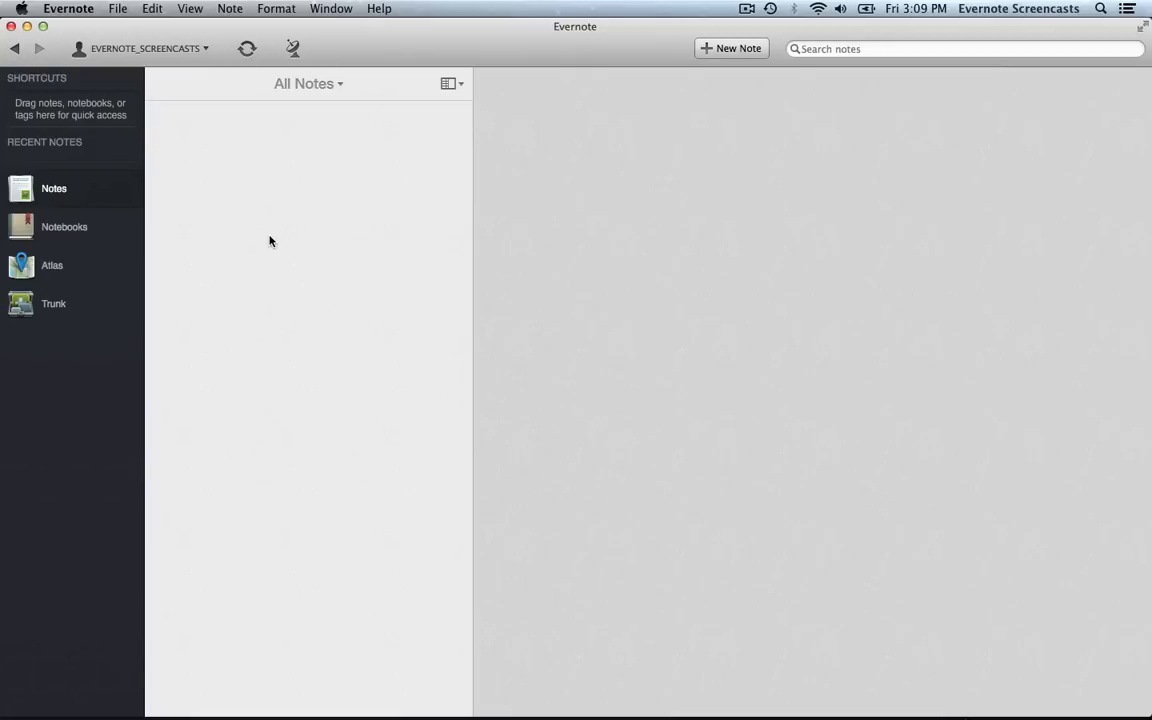
Step: Create a new blank note in Evernote
left_click(116, 12)
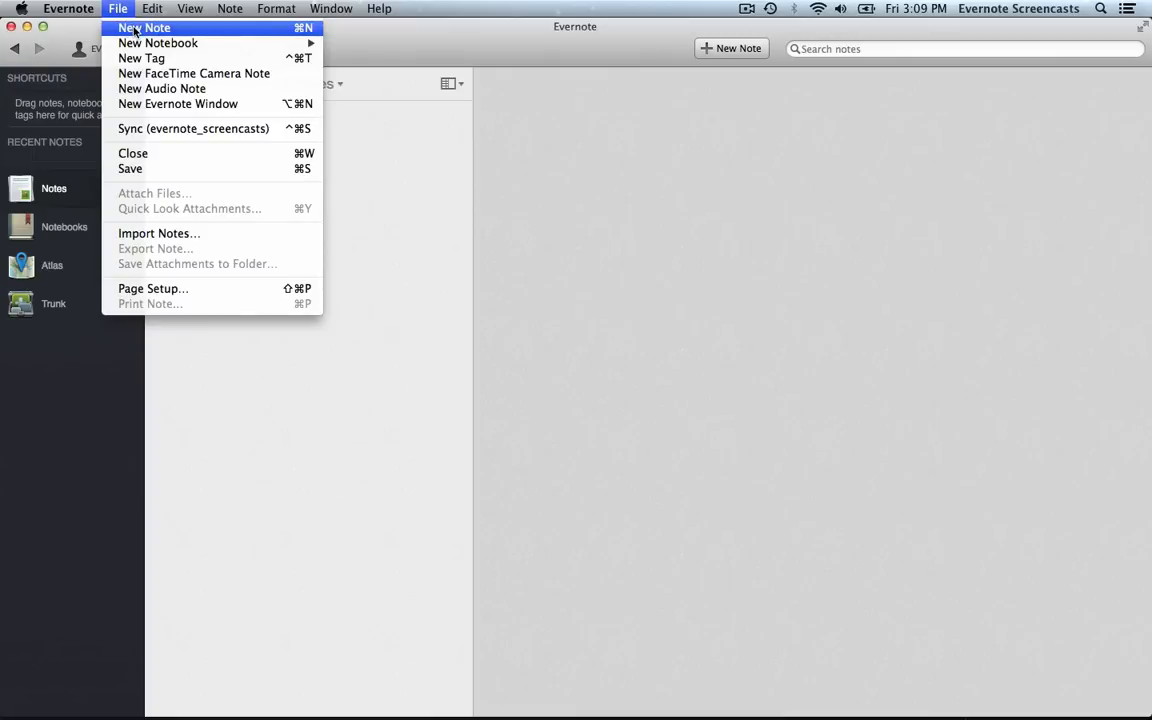
left_click(419, 202)
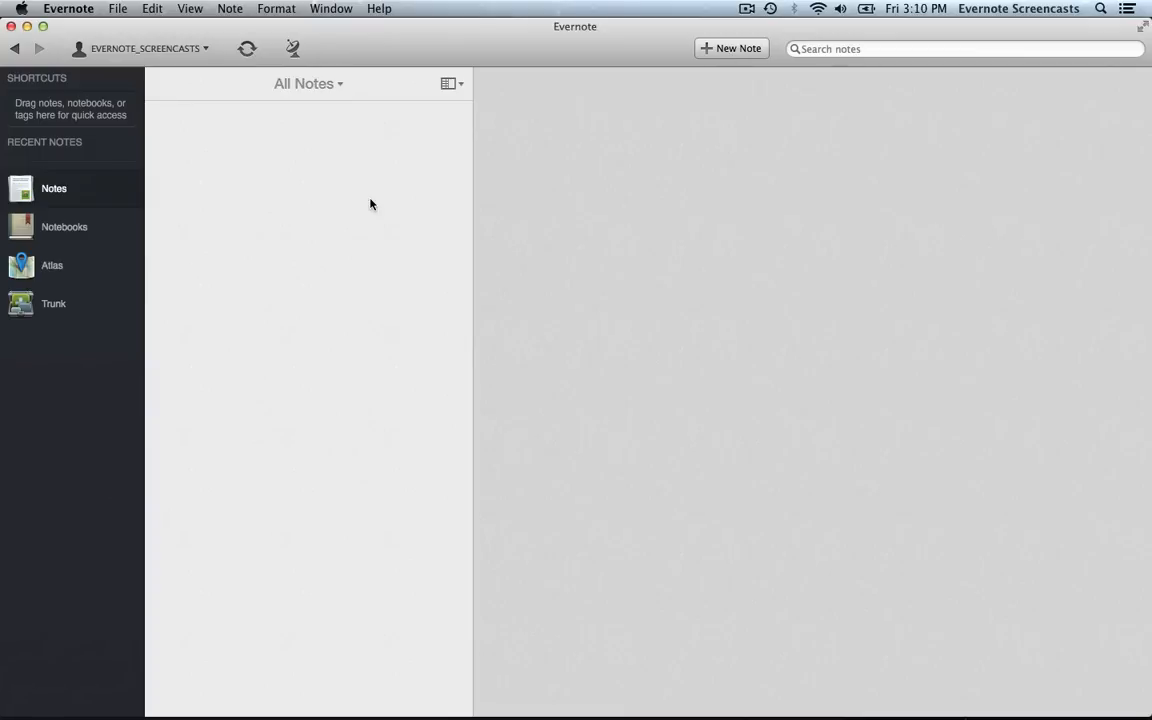
key("super+n")
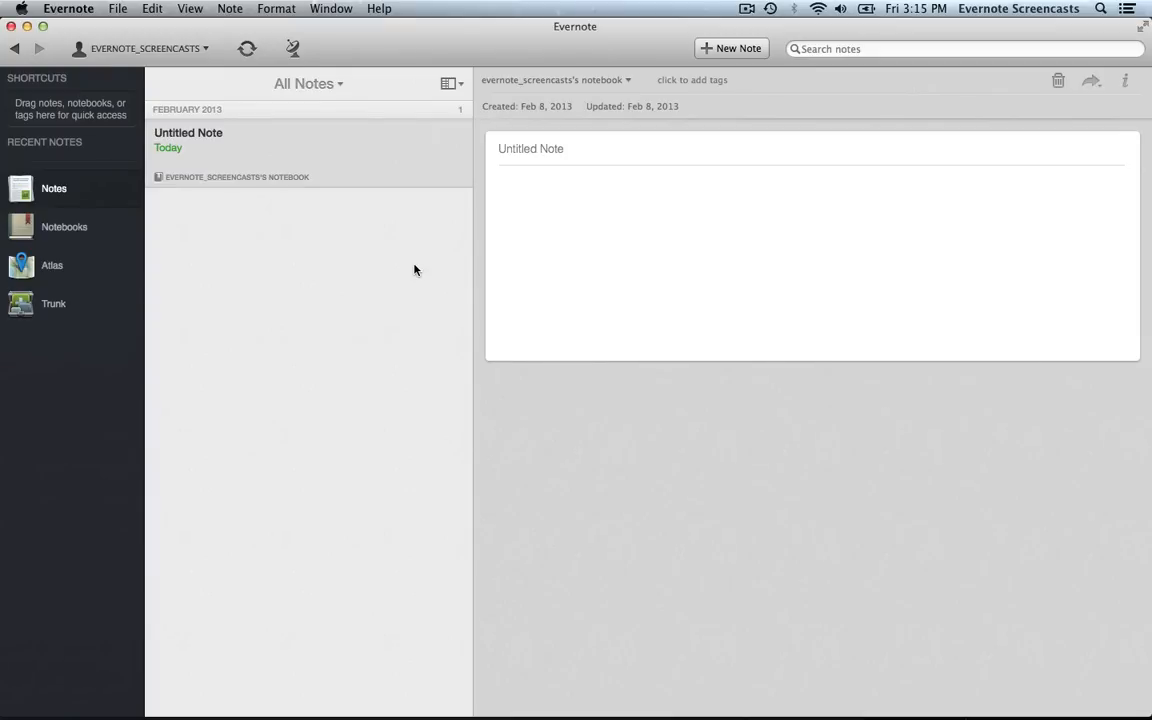
Step: Switch to the interiordesign.net page in Safari and start a new Evernote note from there
key("ctrl+Up")
left_click(148, 288)
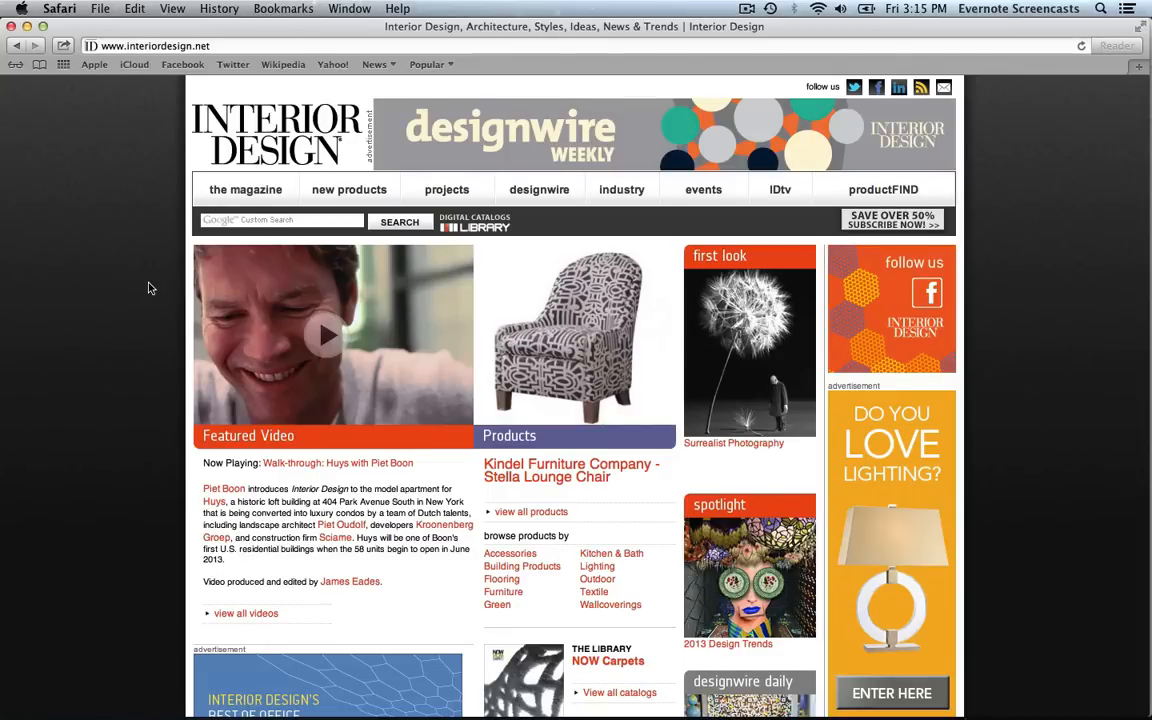
scroll(149, 288, "down", 3)
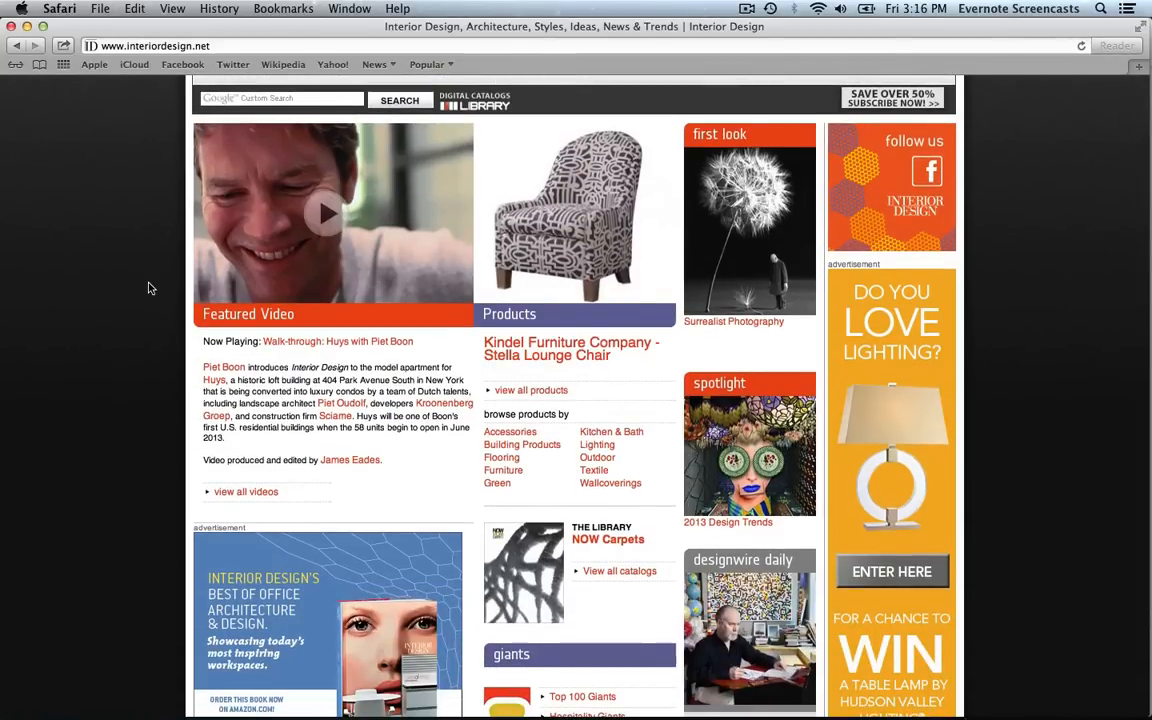
key("ctrl+super+n")
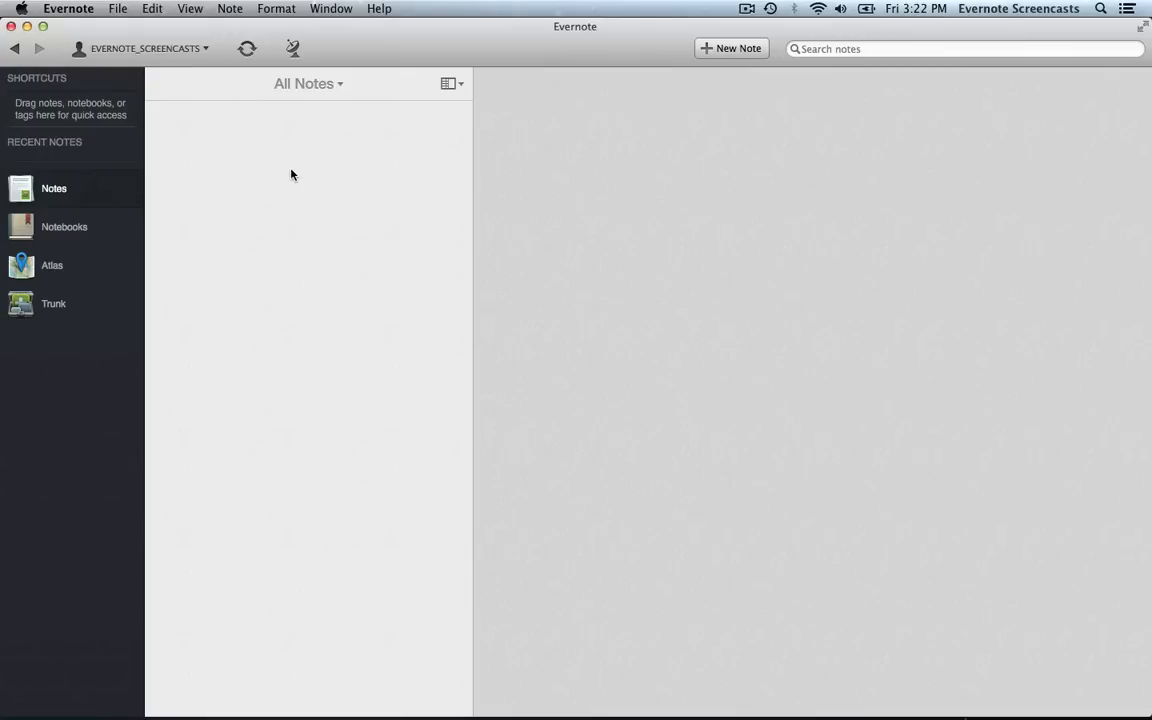
Step: Check the Evernote account details, and show the notebooks to look at Inbox and Archive
left_click(206, 49)
left_click(151, 161)
left_click(78, 226)
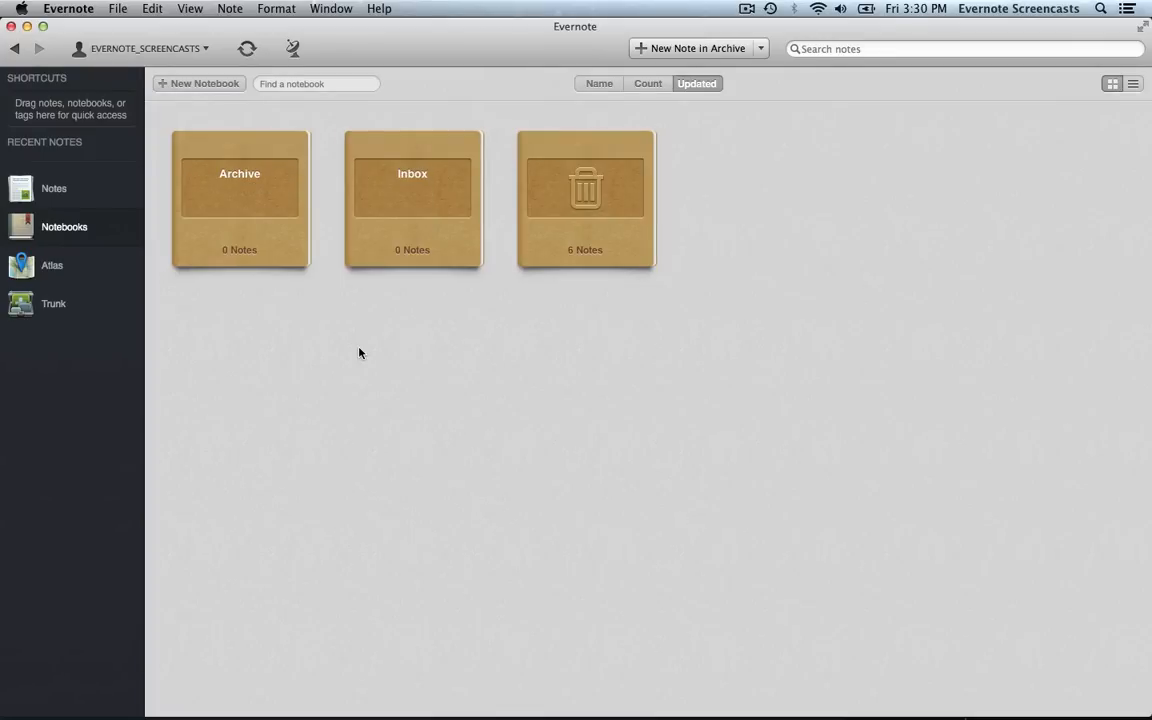
left_click(398, 220)
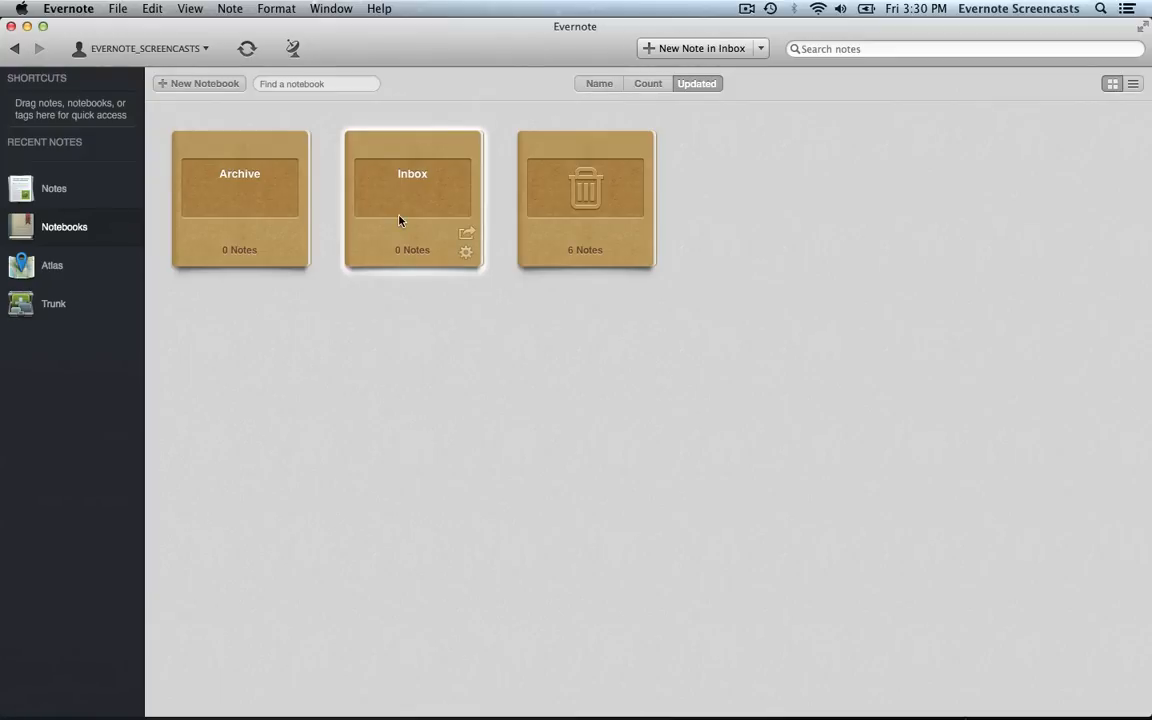
left_click(267, 206)
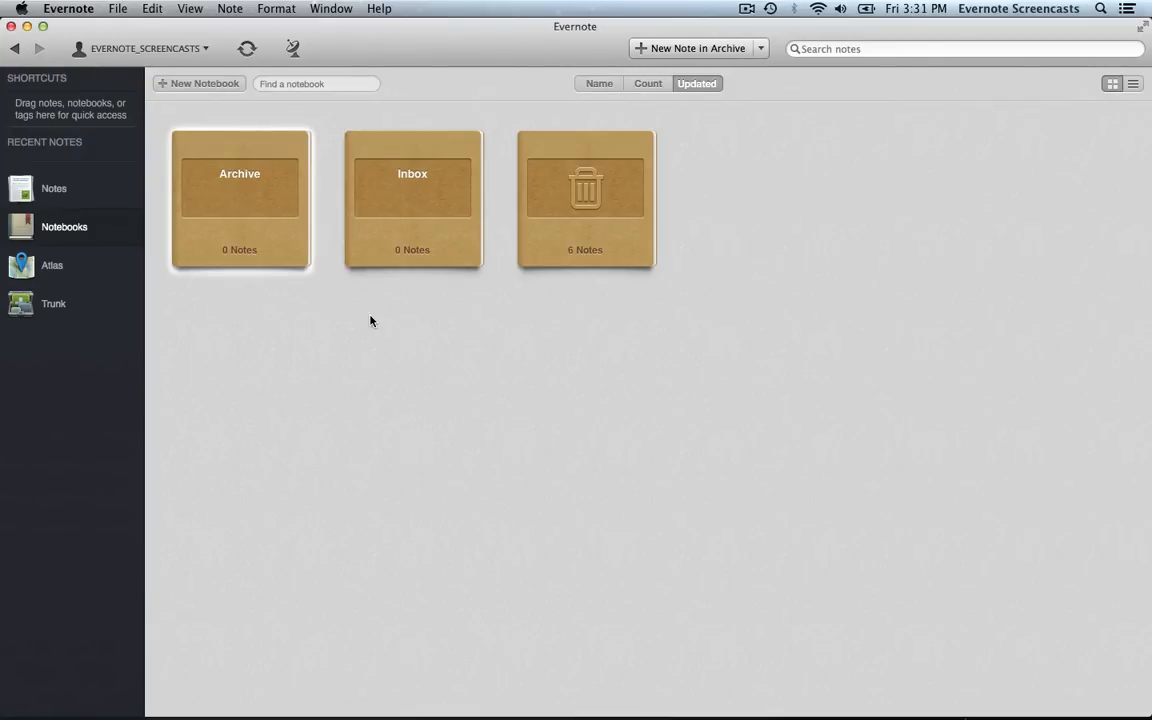
Step: Switch to the Gmail compose window and write the body "For knowledge workers... what they produce is entirely dependent on their state of mind."
key("ctrl+Up")
left_click(257, 334)
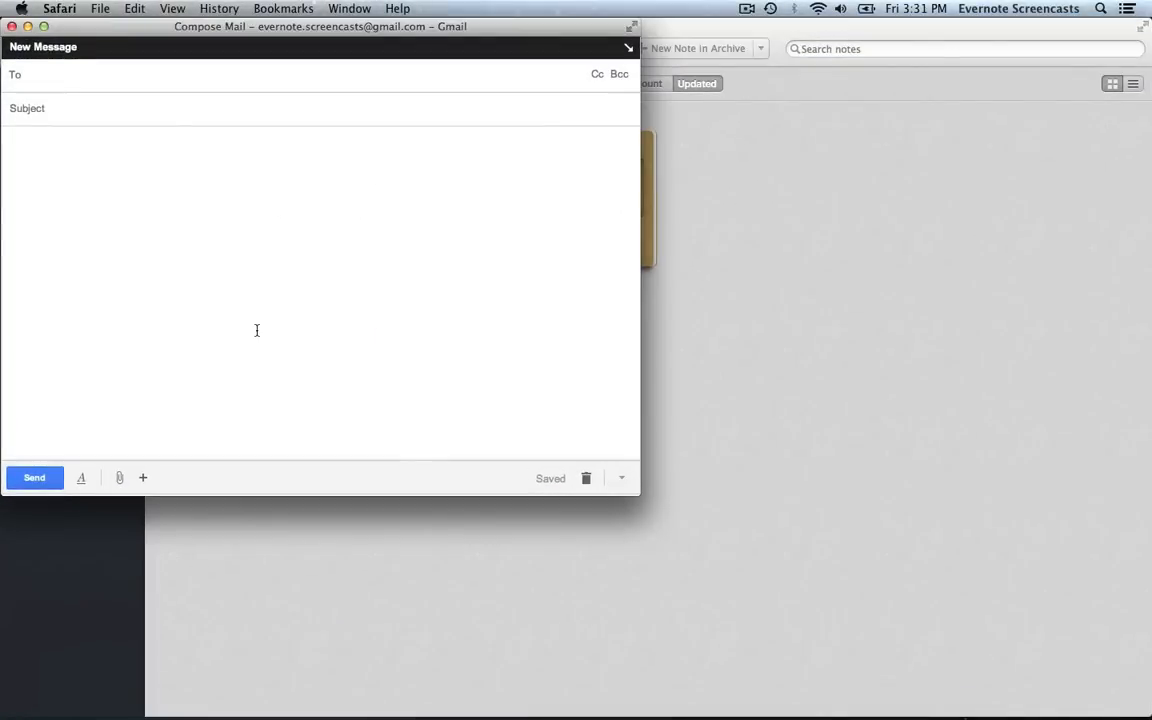
left_click(256, 330)
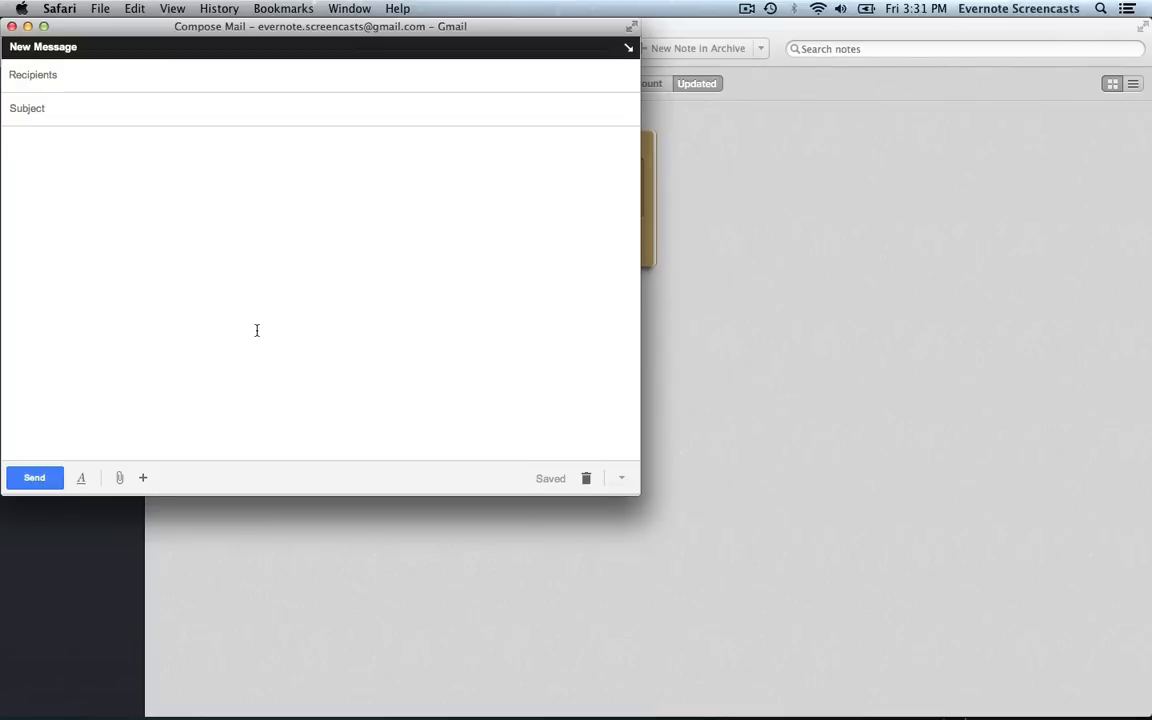
type("For knowledge workers... what they produce is entirely dependent on their state of mind.")
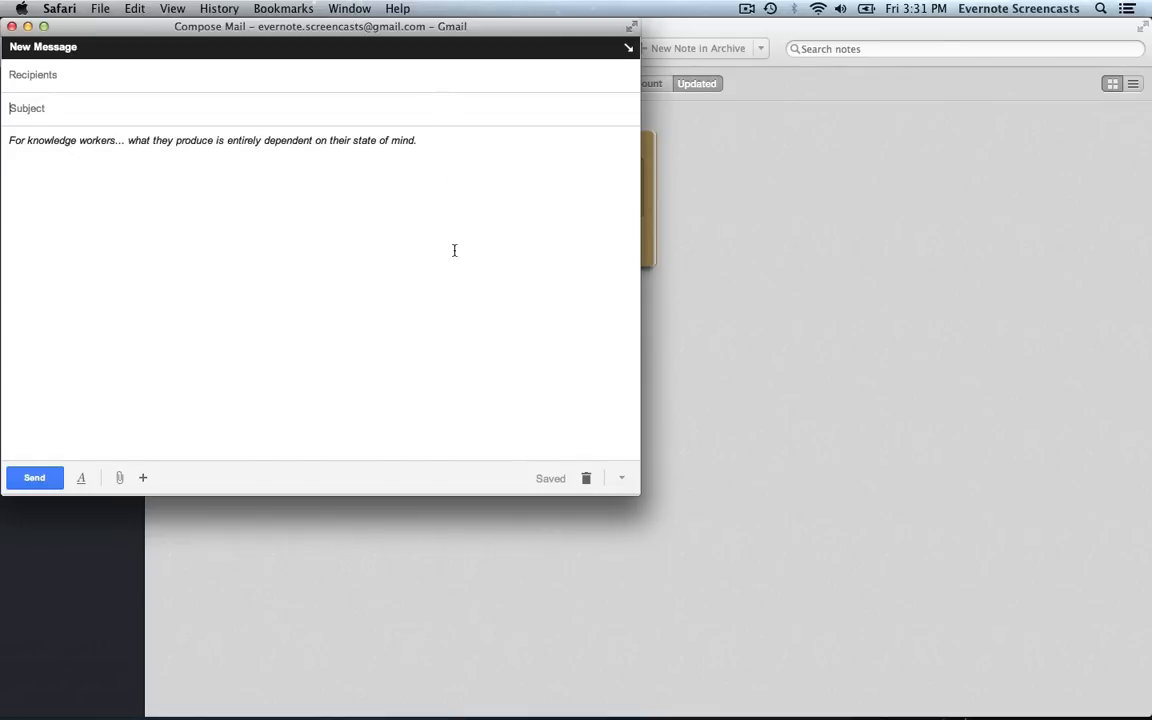
type("Quote About Knowledge Workers")
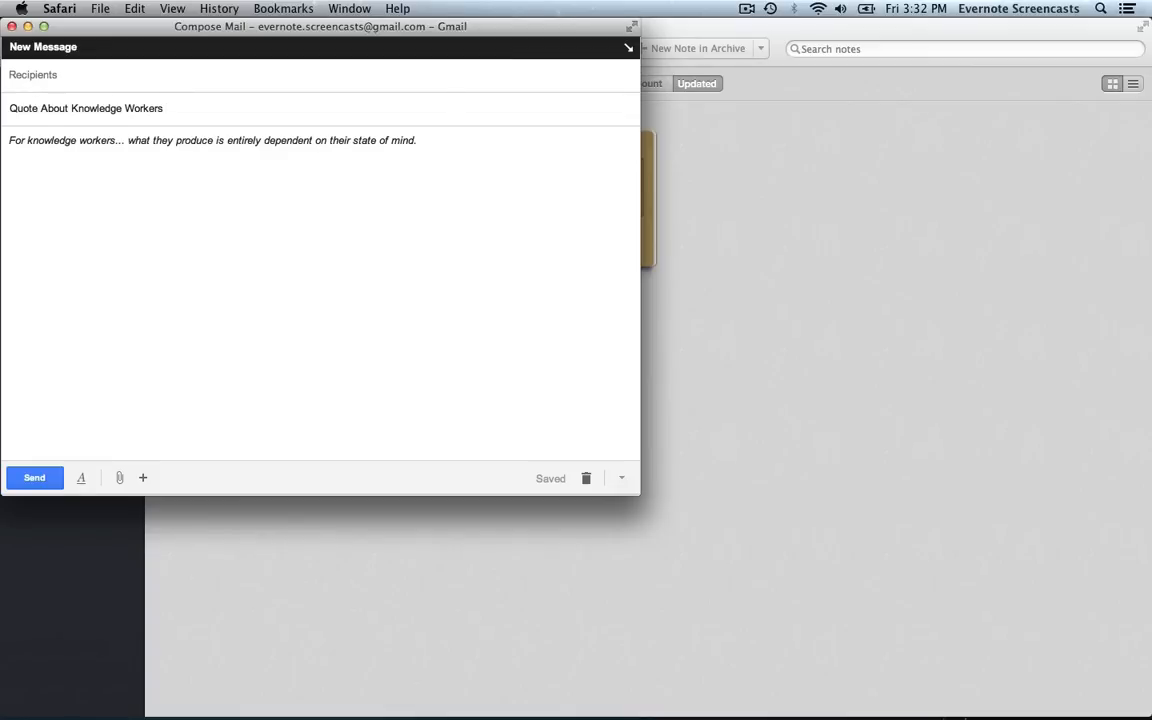
type("@Inbox #Personal De")
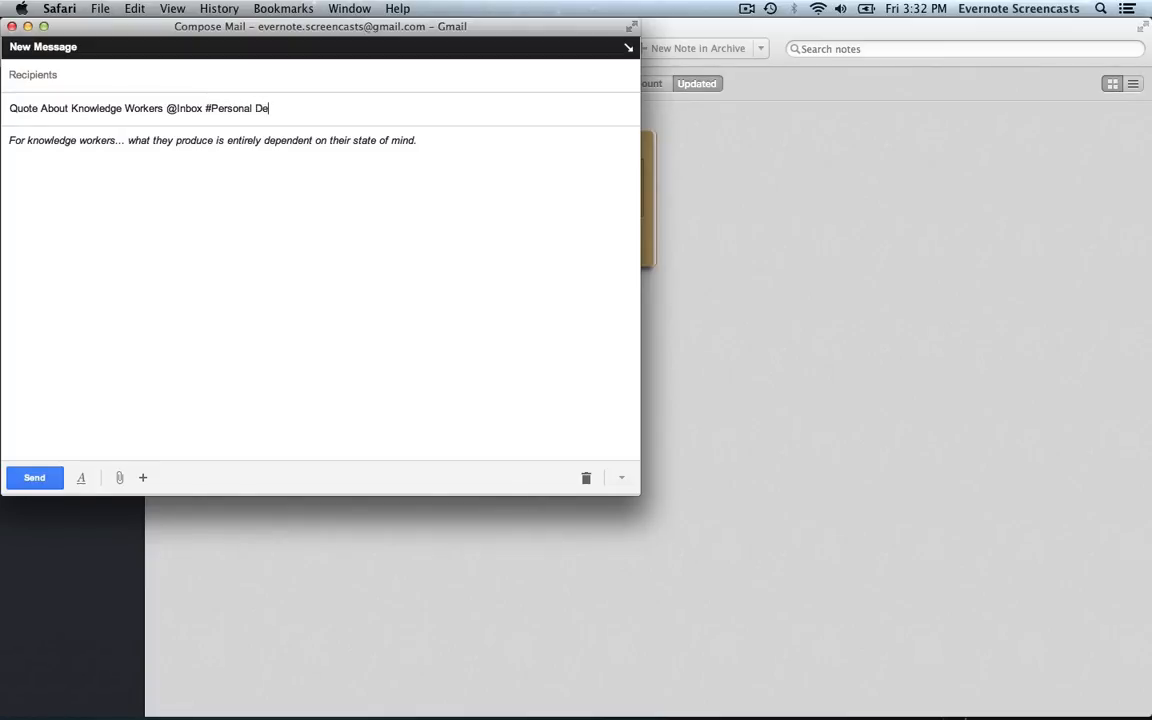
type("velopment #Ideas")
left_click(376, 75)
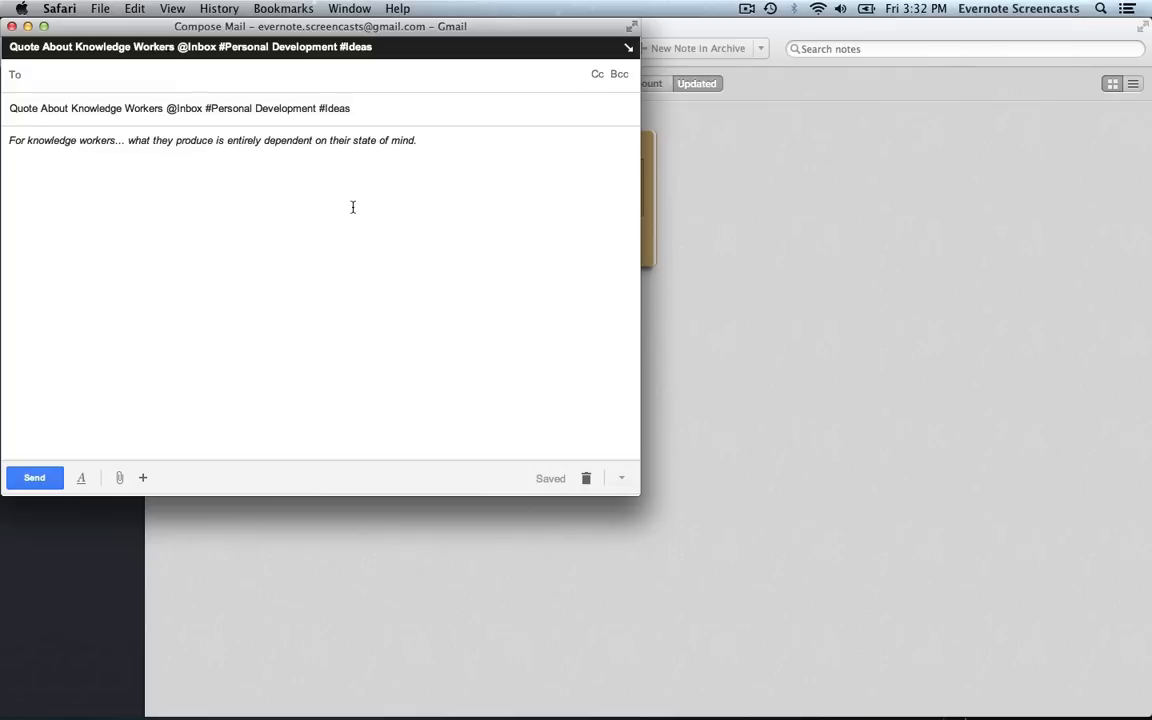
left_click(55, 484)
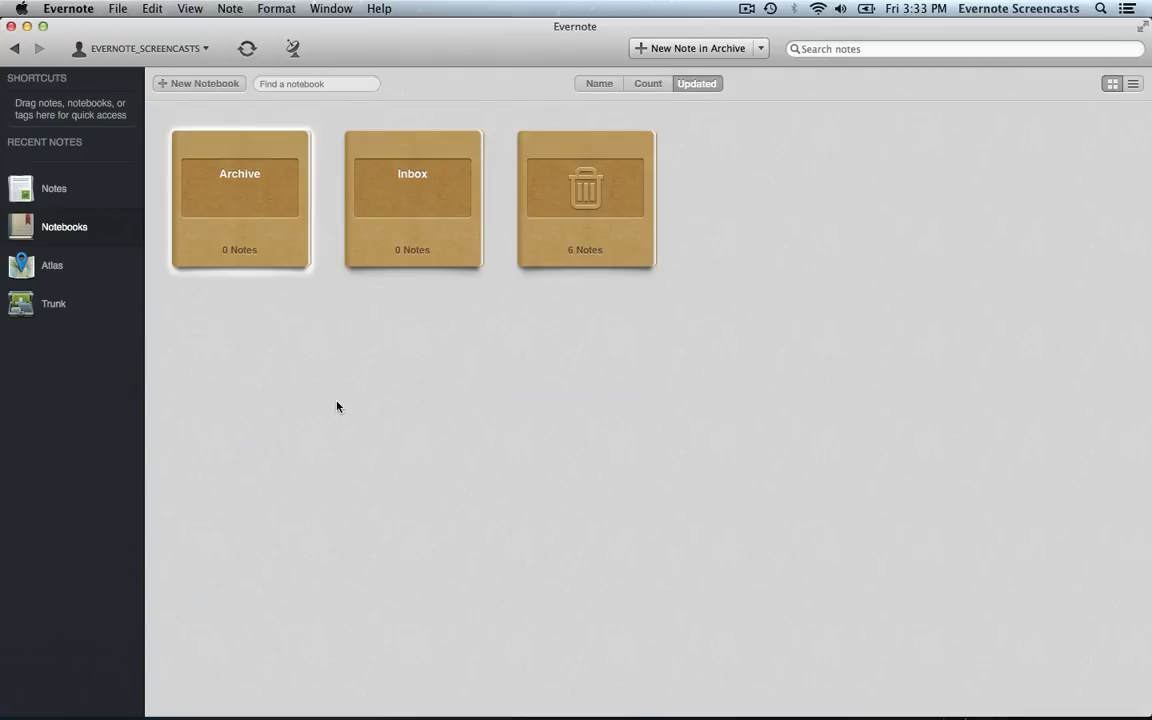
Step: Sync the Evernote account and open the Inbox notebook
left_click(247, 48)
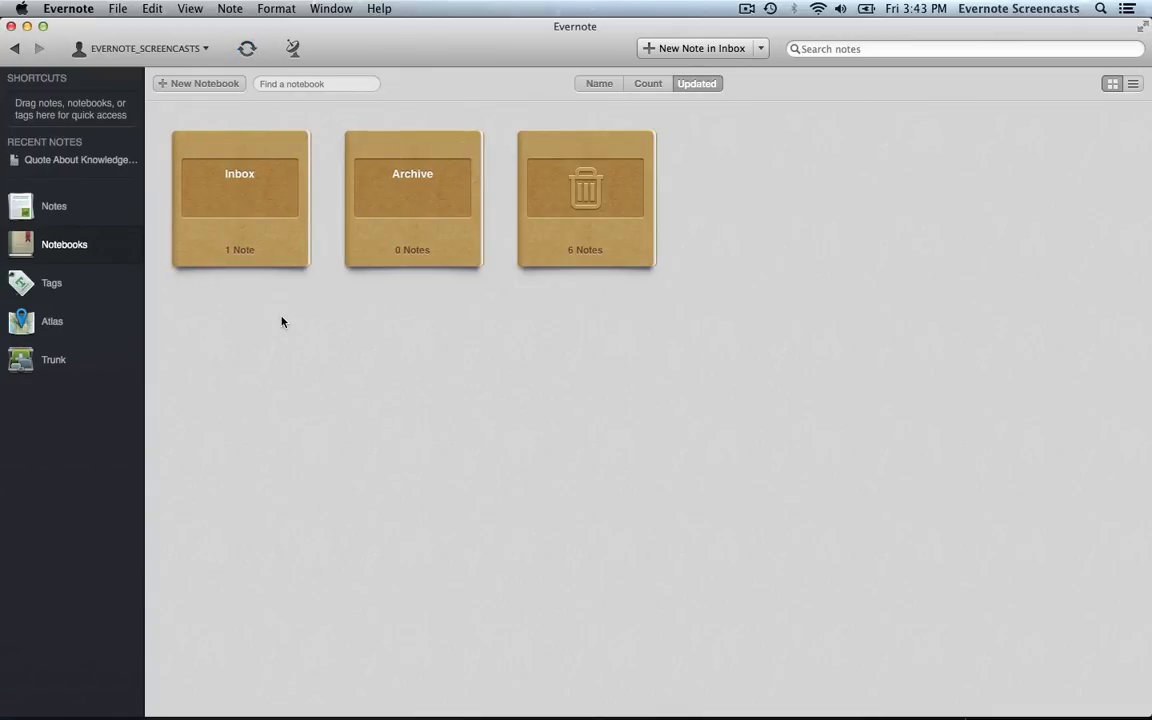
mouse_move(275, 257)
left_click(277, 236)
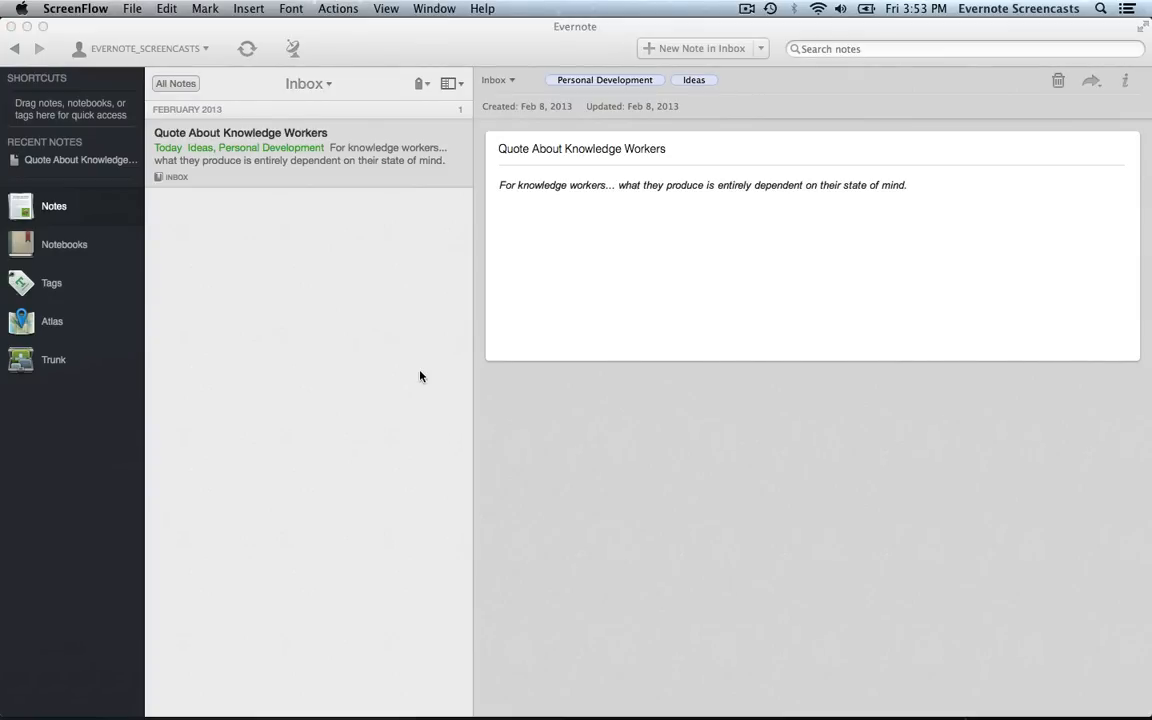
Step: Switch to Chrome, look at the Evernote Clearly page, and close both the Web Clipper and Clearly pages
key("ctrl+Up")
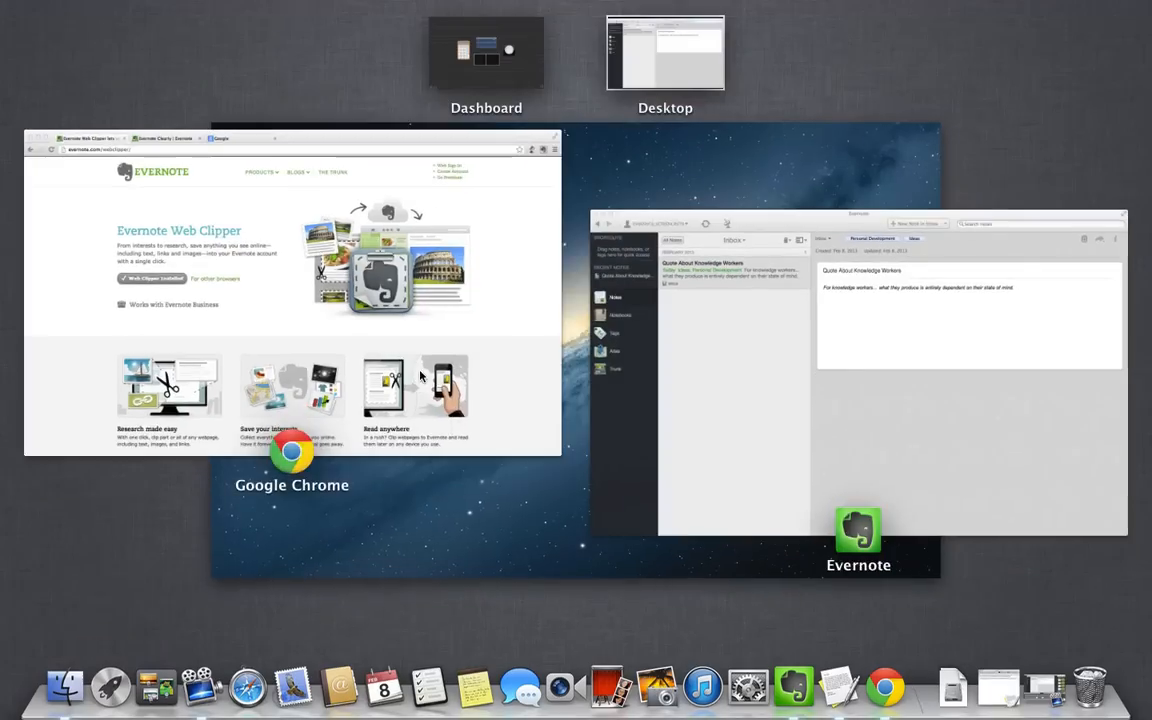
left_click(291, 262)
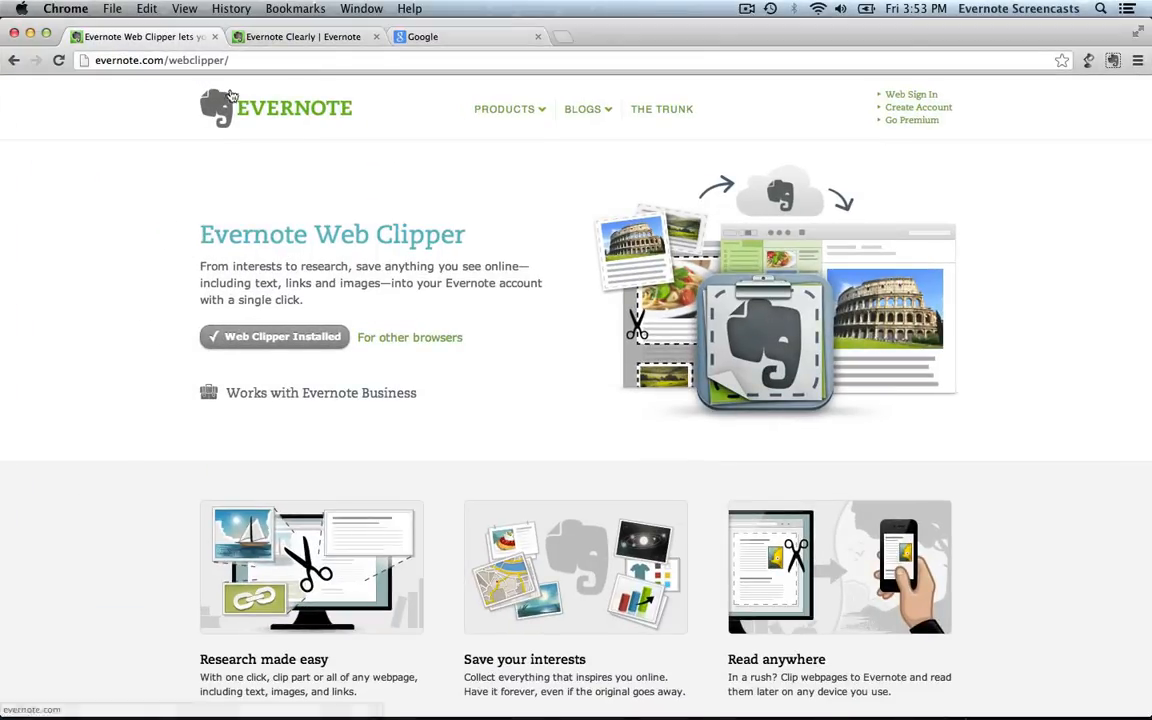
left_click(266, 38)
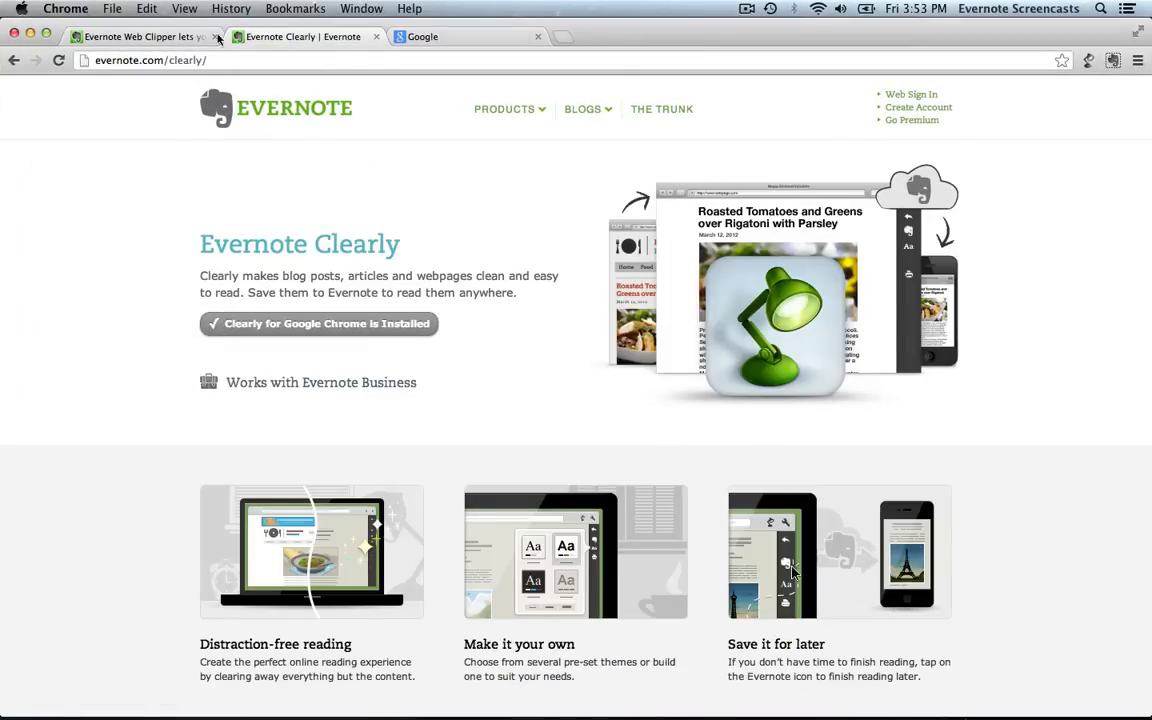
left_click(214, 36)
left_click(213, 37)
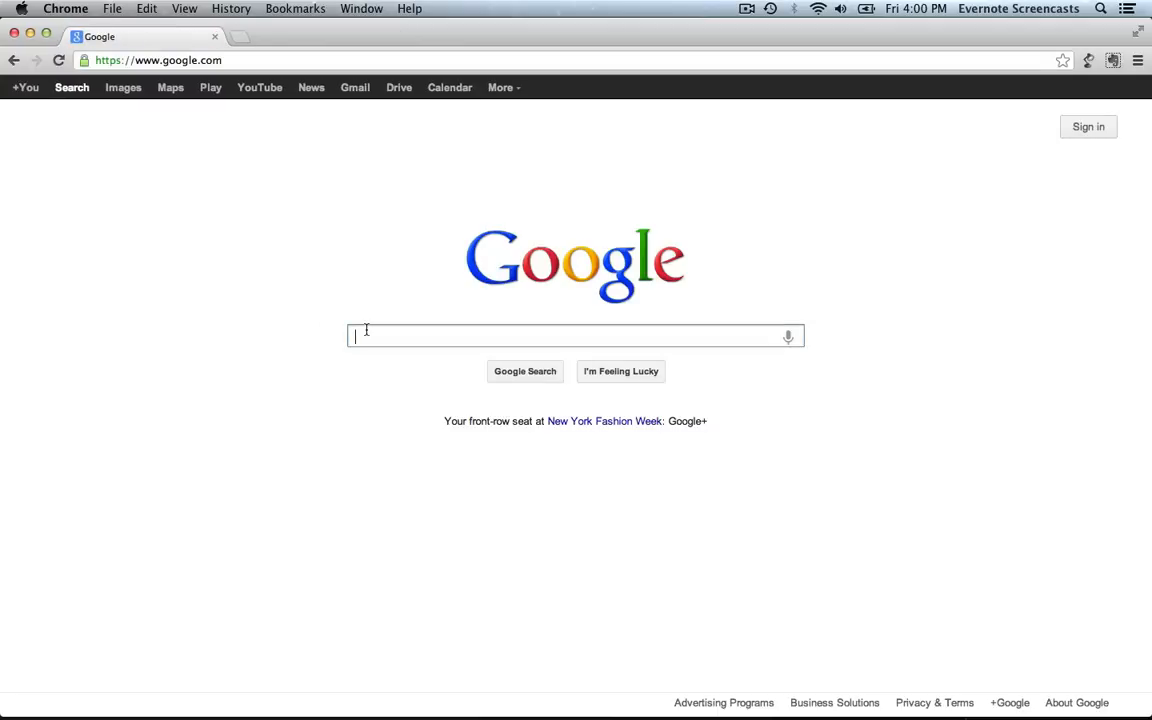
Step: Search Google for "John Maxwell Articles"
type("Jo")
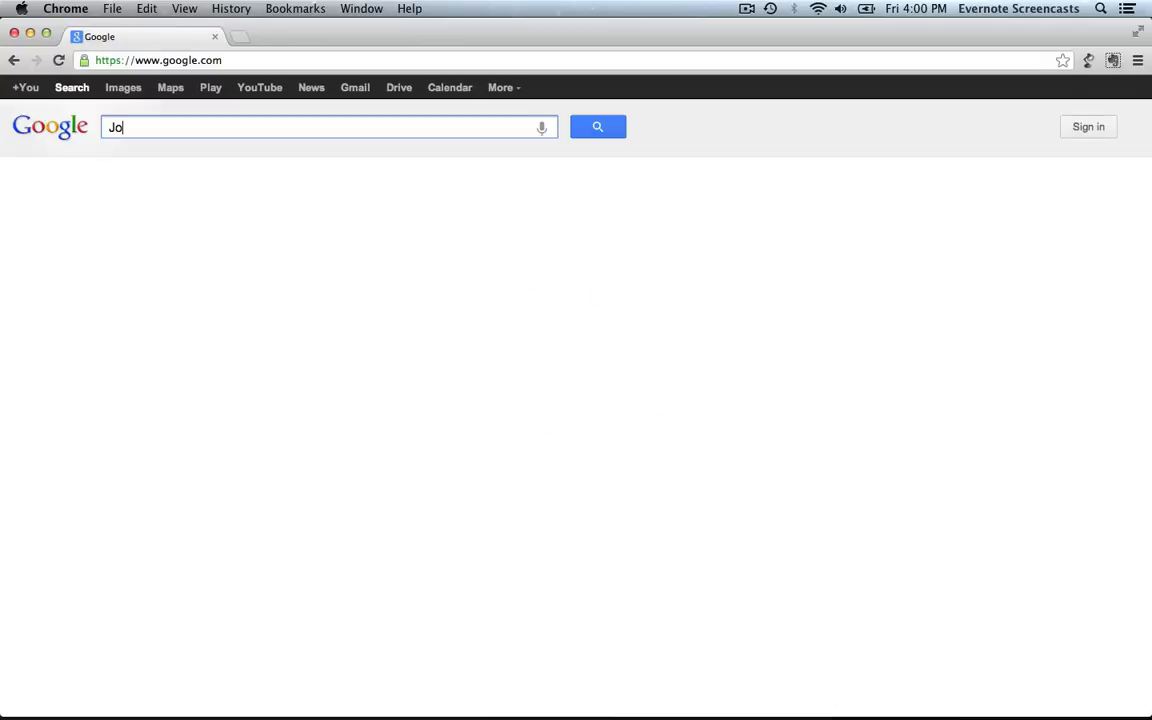
type("hn Maxwell Articles")
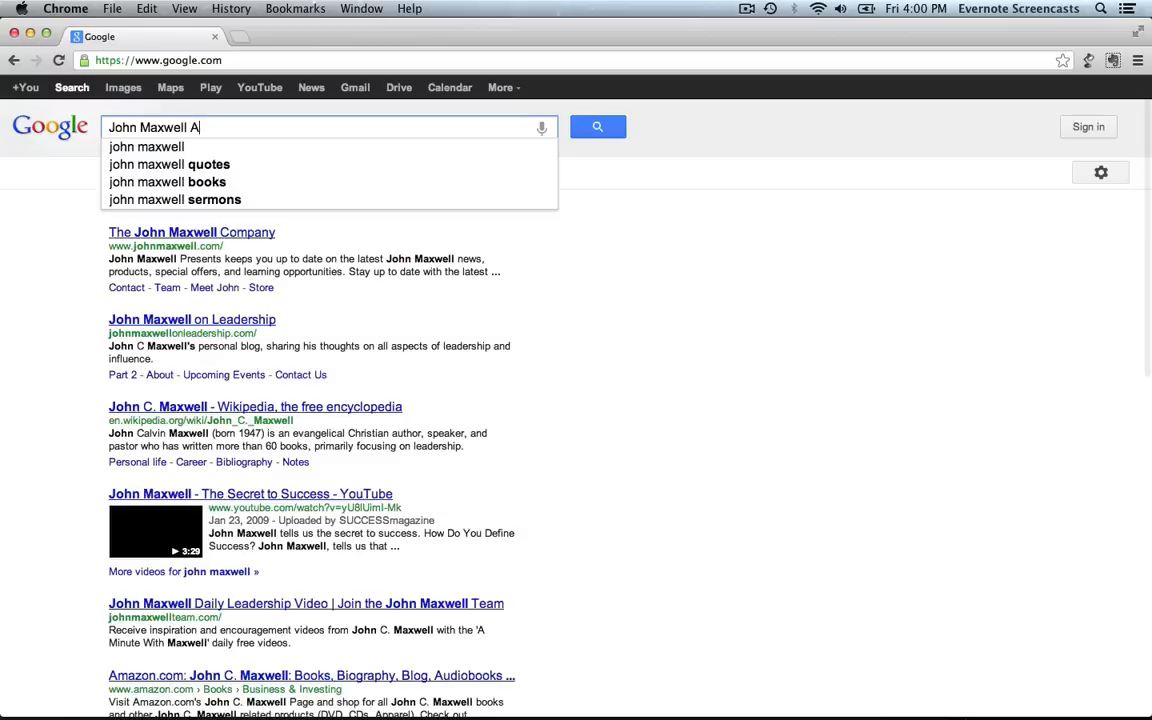
key("Return")
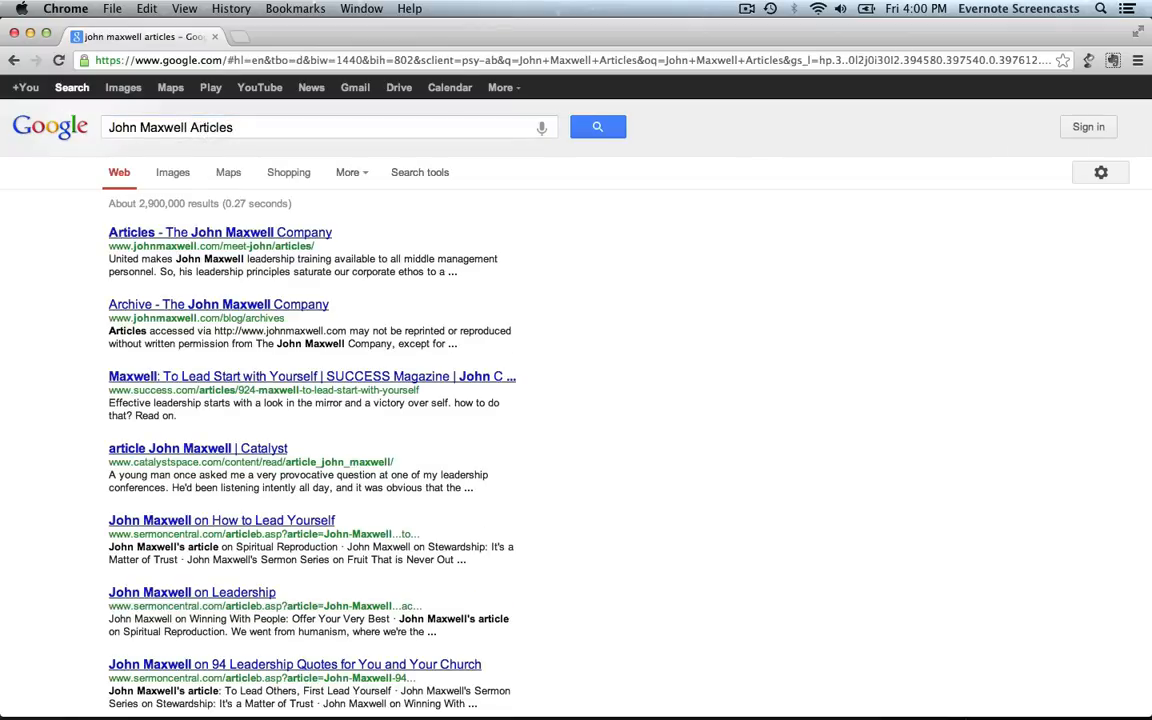
Step: Open the Articles result of The John Maxwell Company, dismiss the sign-up pop-up and go to the site's blog
left_click(244, 240)
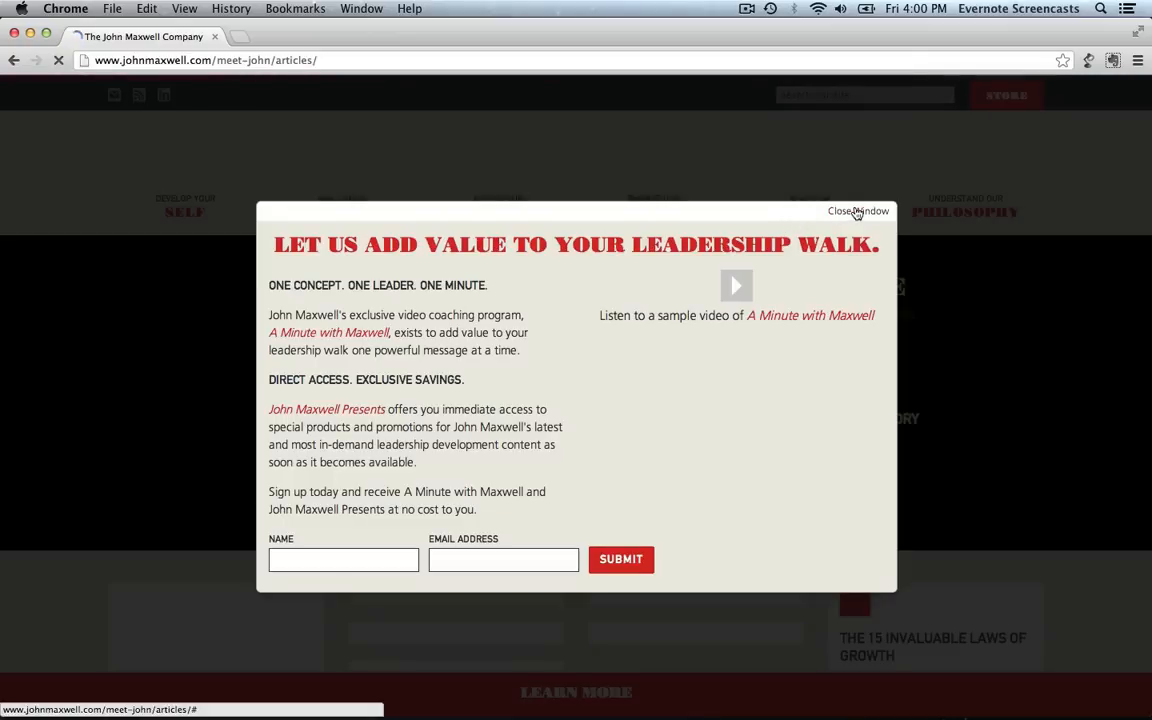
left_click(857, 211)
left_click(823, 213)
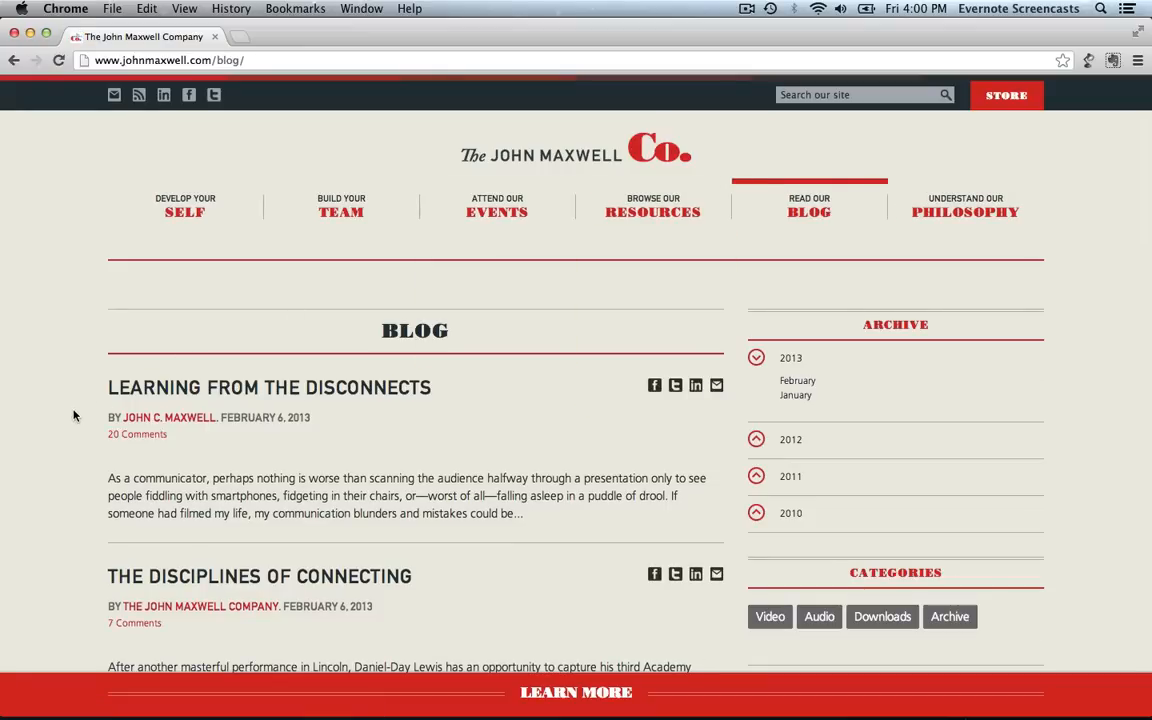
Step: Open the blog article "How to Get More Done in Less Time: Purpose, Priorities, and Practices"
scroll(73, 415, "down", 3)
scroll(73, 415, "down", 6)
scroll(73, 415, "down", 5)
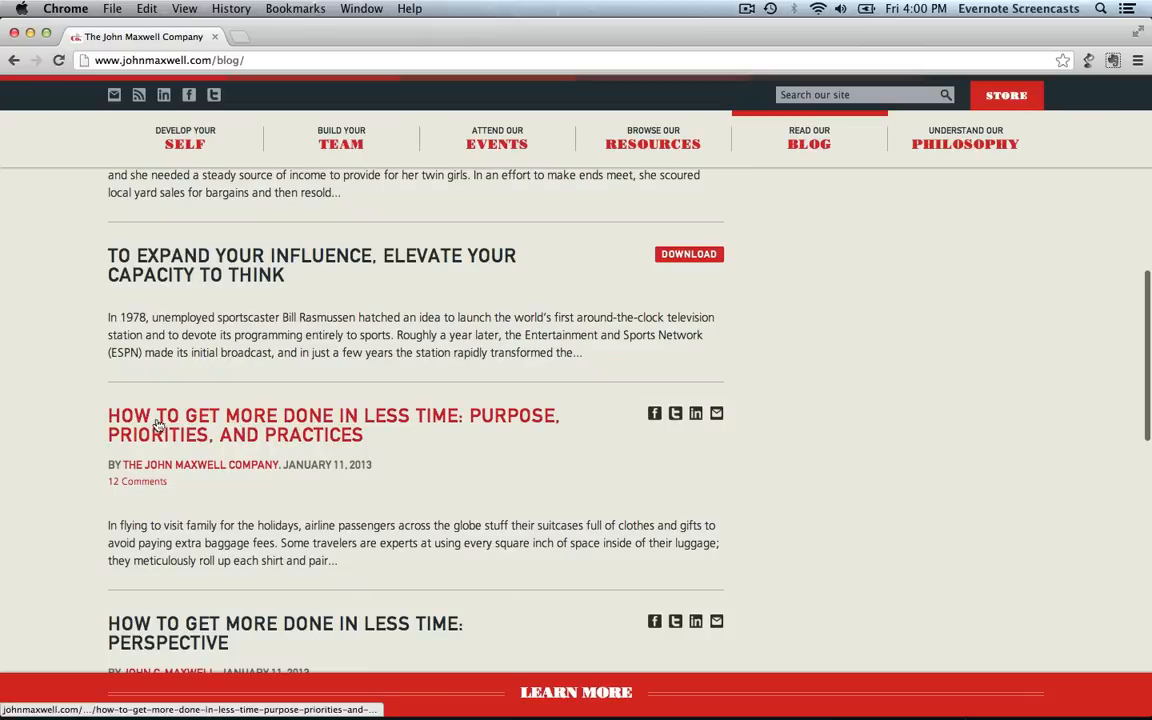
left_click(160, 424)
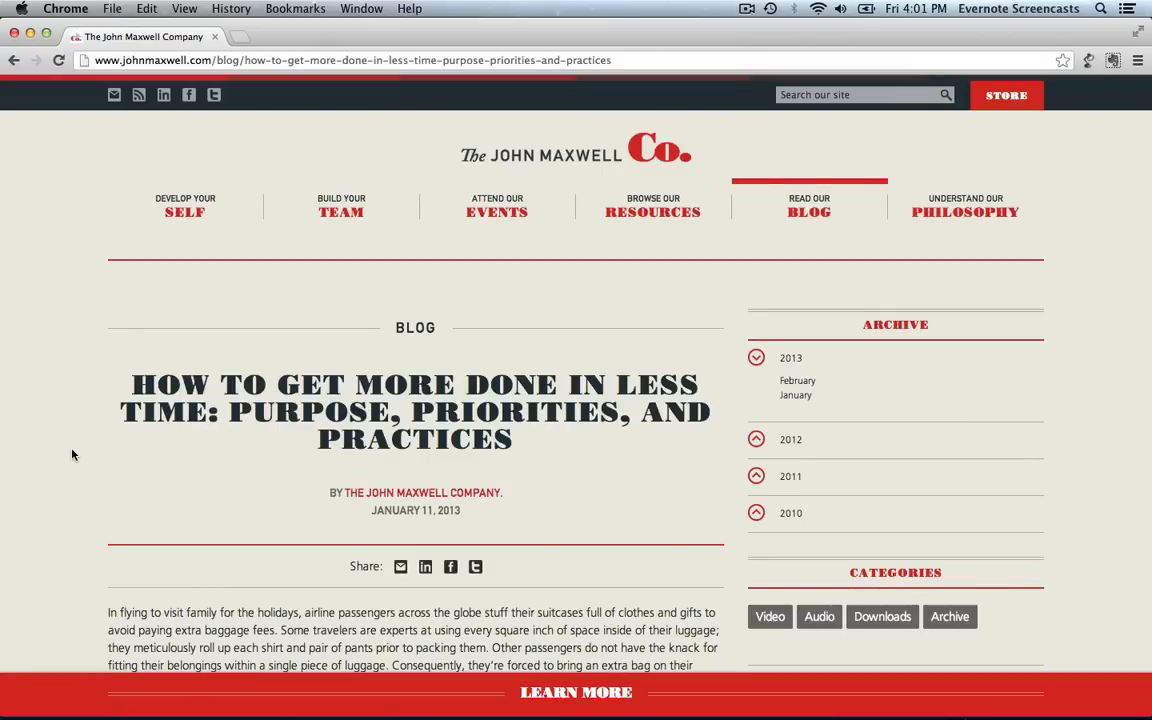
Step: Look through the article from its title to the comments and return to its beginning
scroll(72, 455, "down", 1)
scroll(72, 455, "down", 3)
mouse_move(365, 158)
scroll(810, 437, "down", 10)
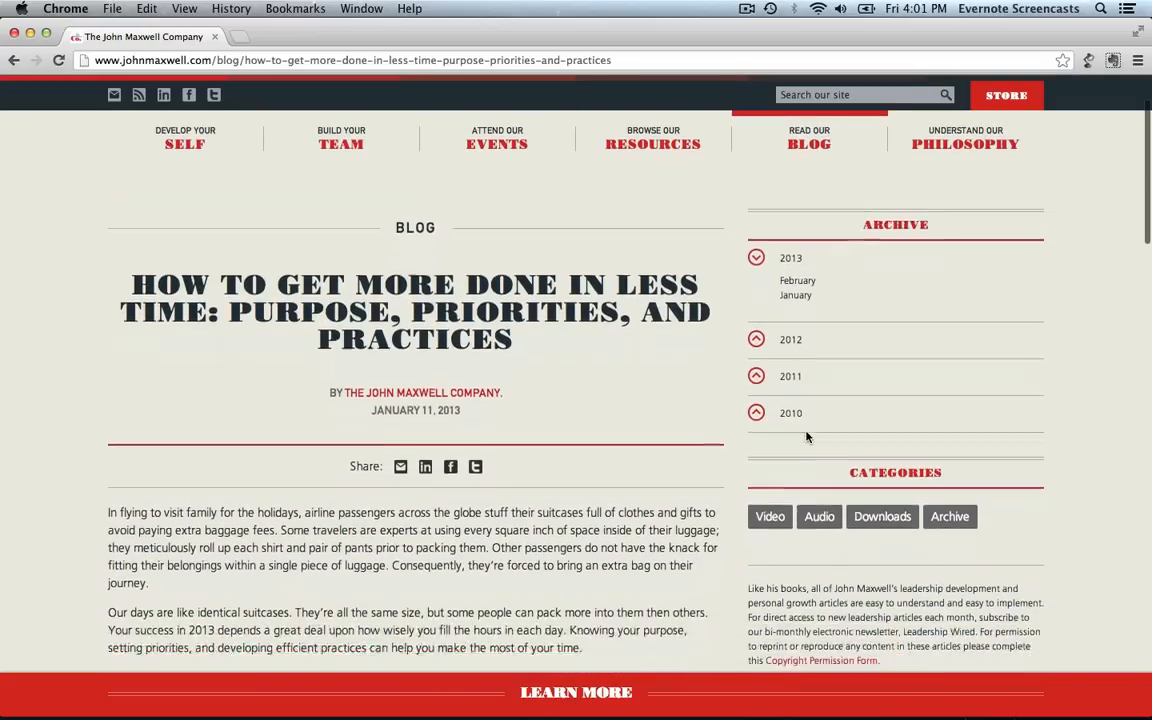
scroll(808, 437, "down", 12)
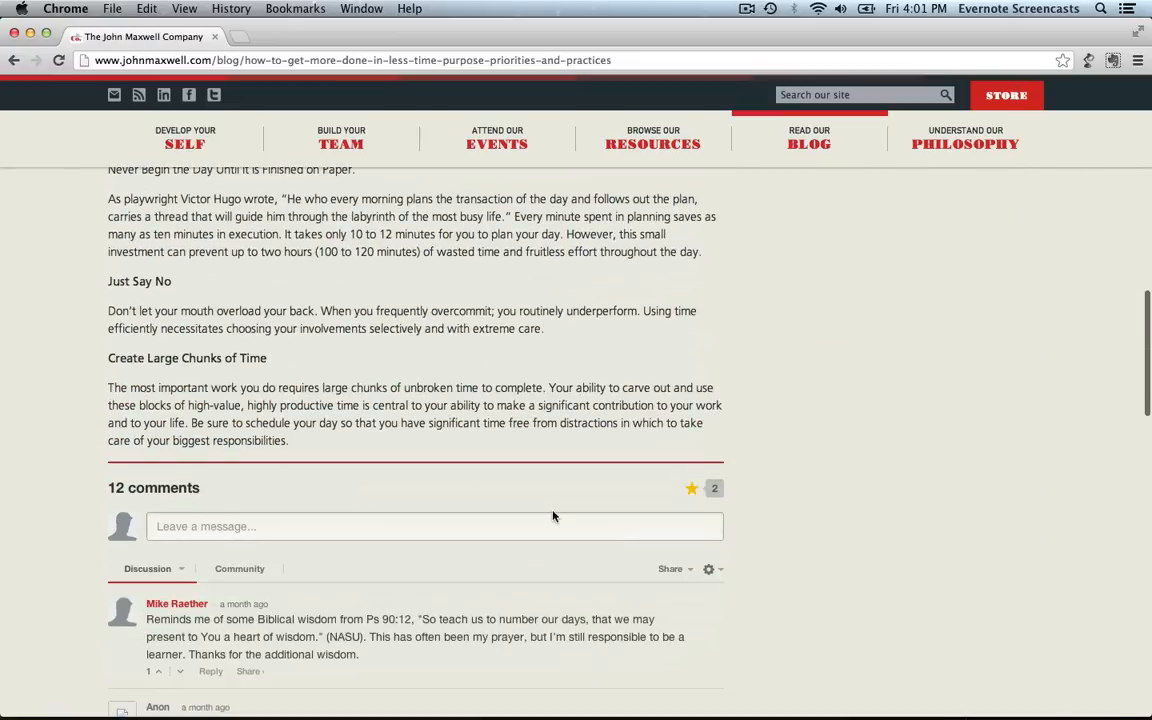
scroll(555, 515, "up", 20)
scroll(553, 515, "up", 3)
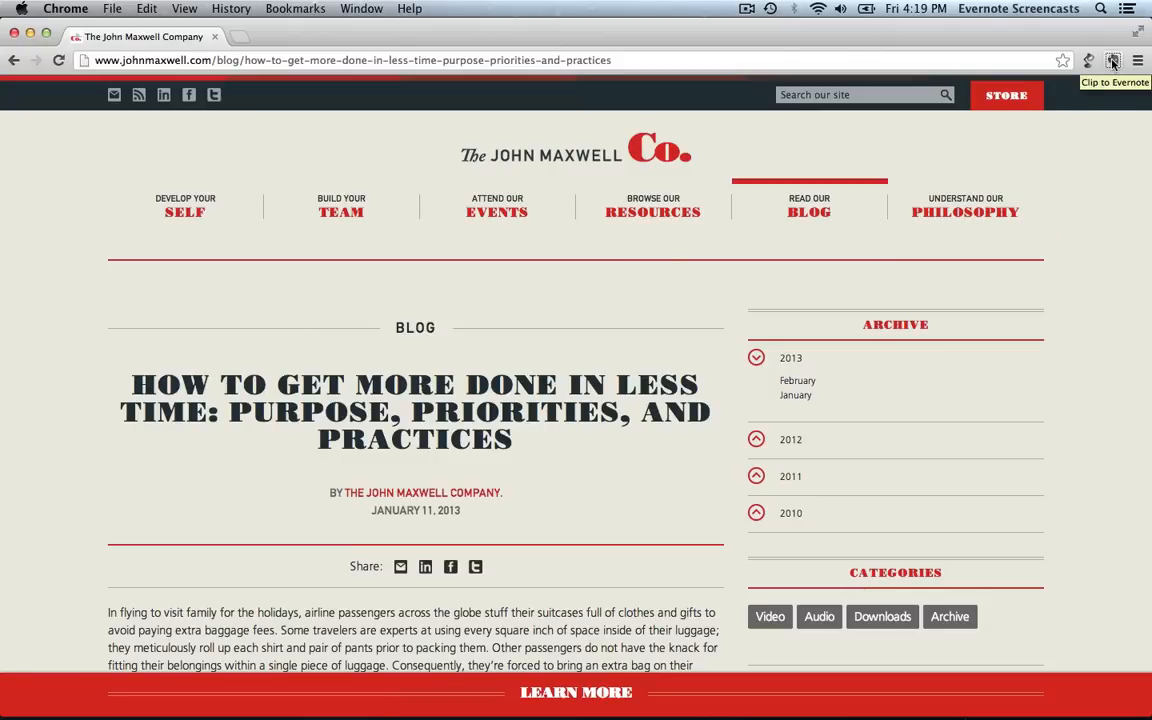
Step: Start Evernote Web Clipper on the blog article and examine which part of the page it marks for clipping
left_click(1113, 62)
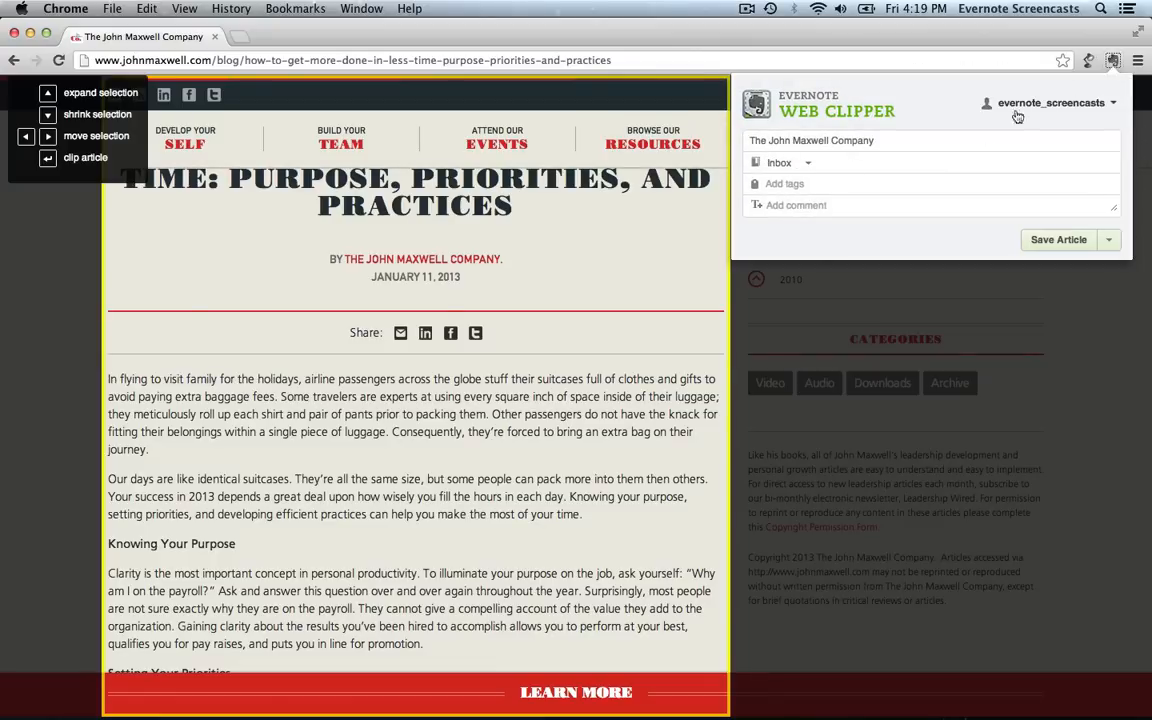
scroll(670, 455, "up", 2)
scroll(670, 455, "up", 2)
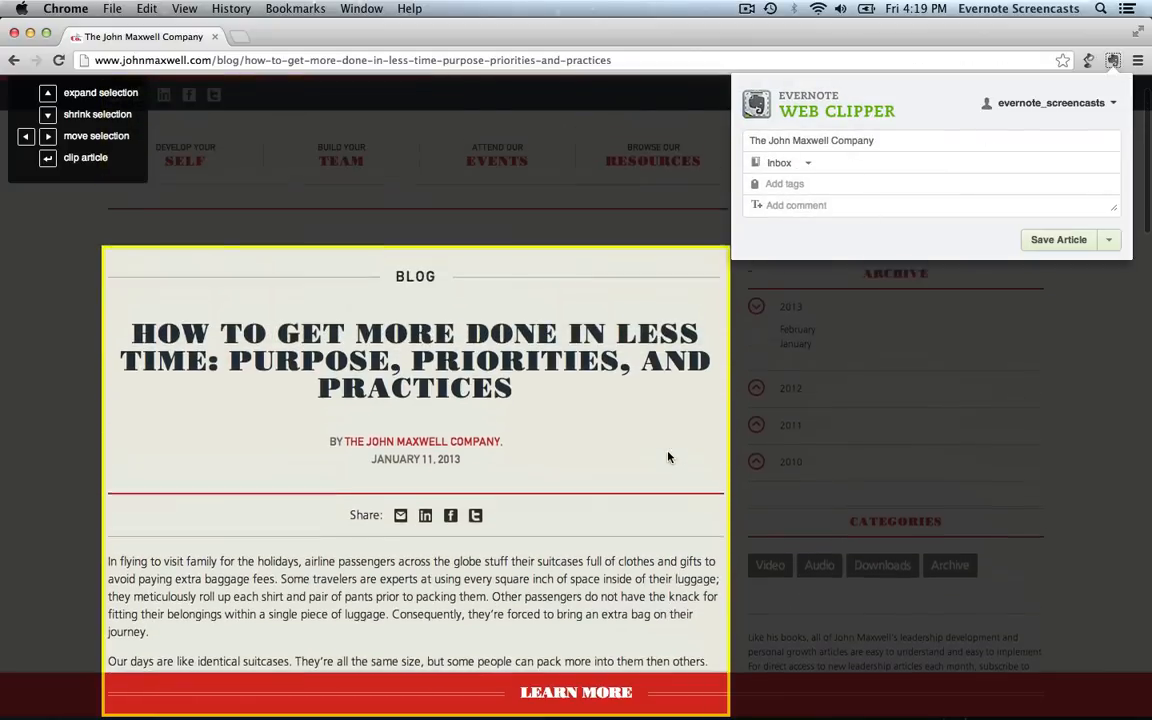
scroll(670, 455, "down", 5)
scroll(670, 455, "down", 10)
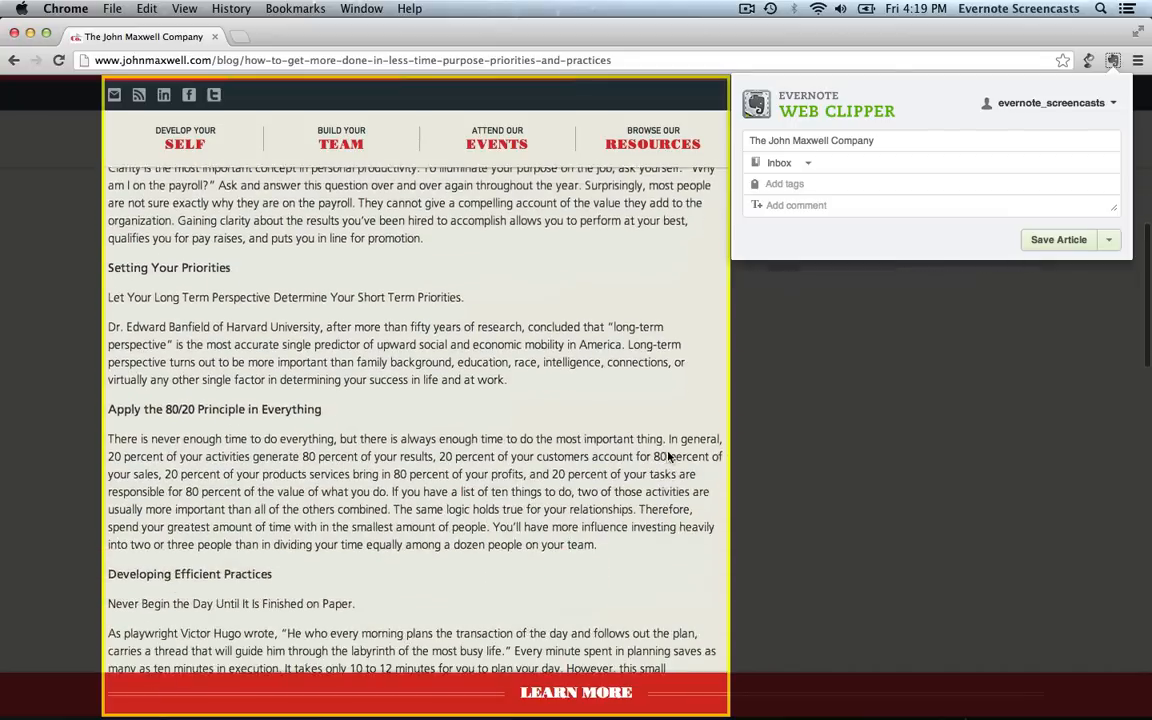
scroll(669, 457, "up", 12)
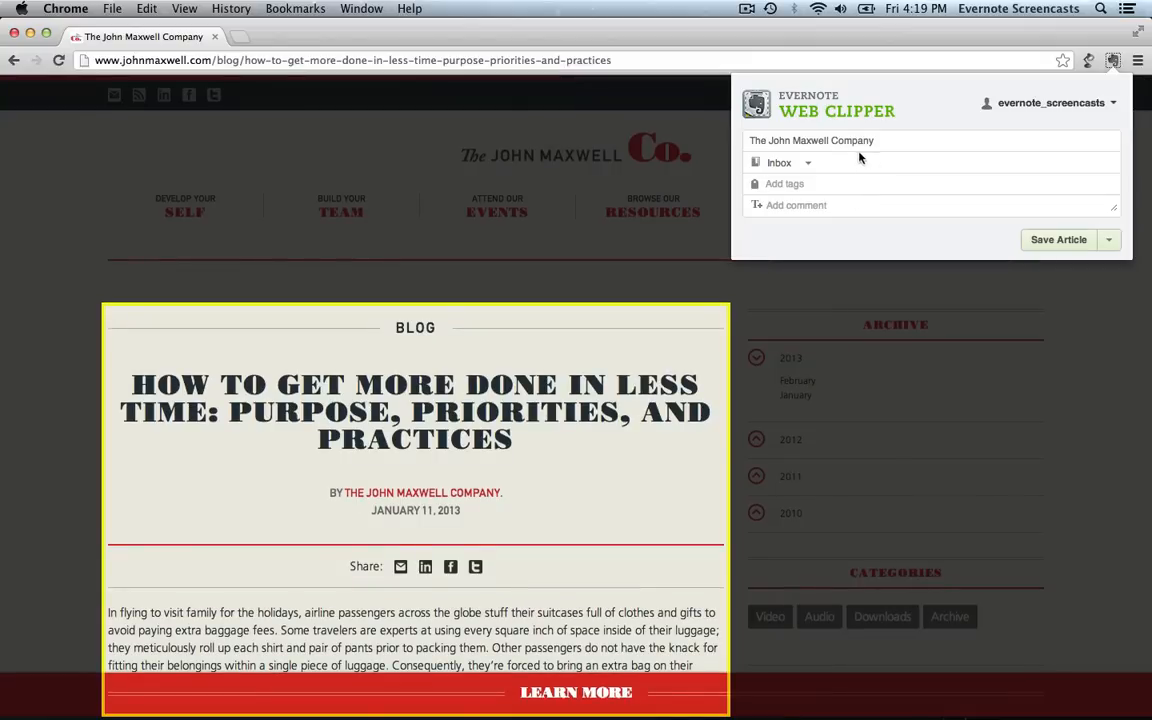
Step: Examine the clipper's title, notebook, comment and save options, close it without saving and return to the article's beginning
left_click_drag(878, 145, 749, 142)
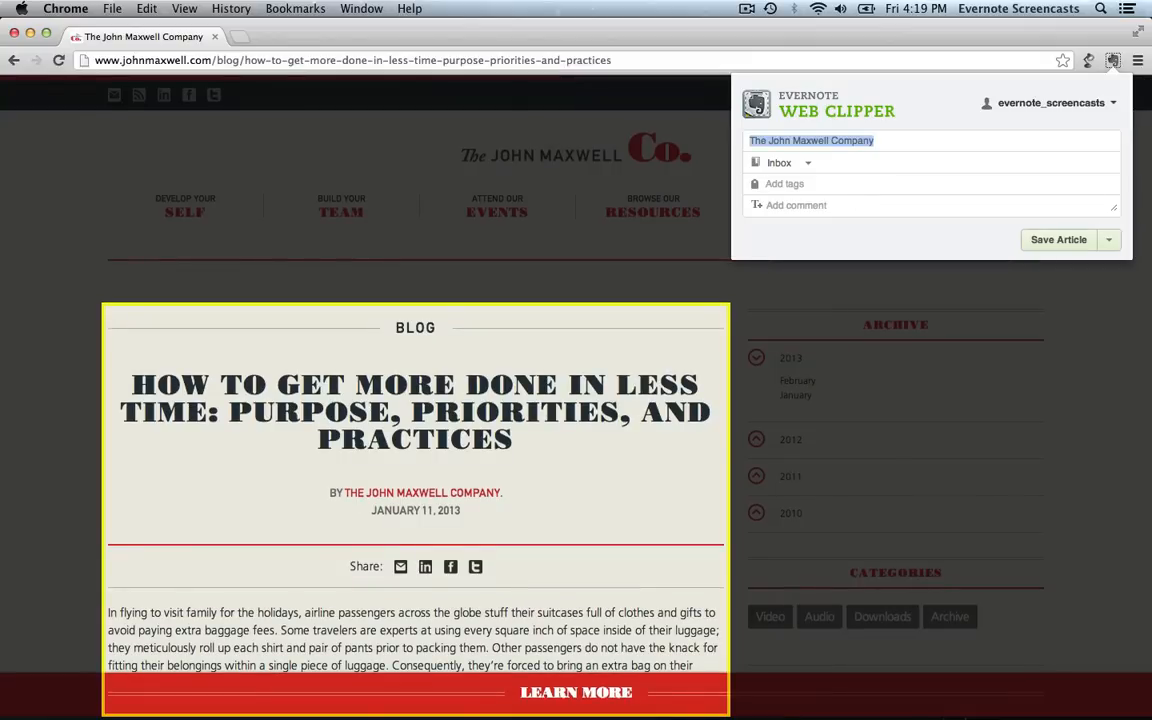
left_click(854, 164)
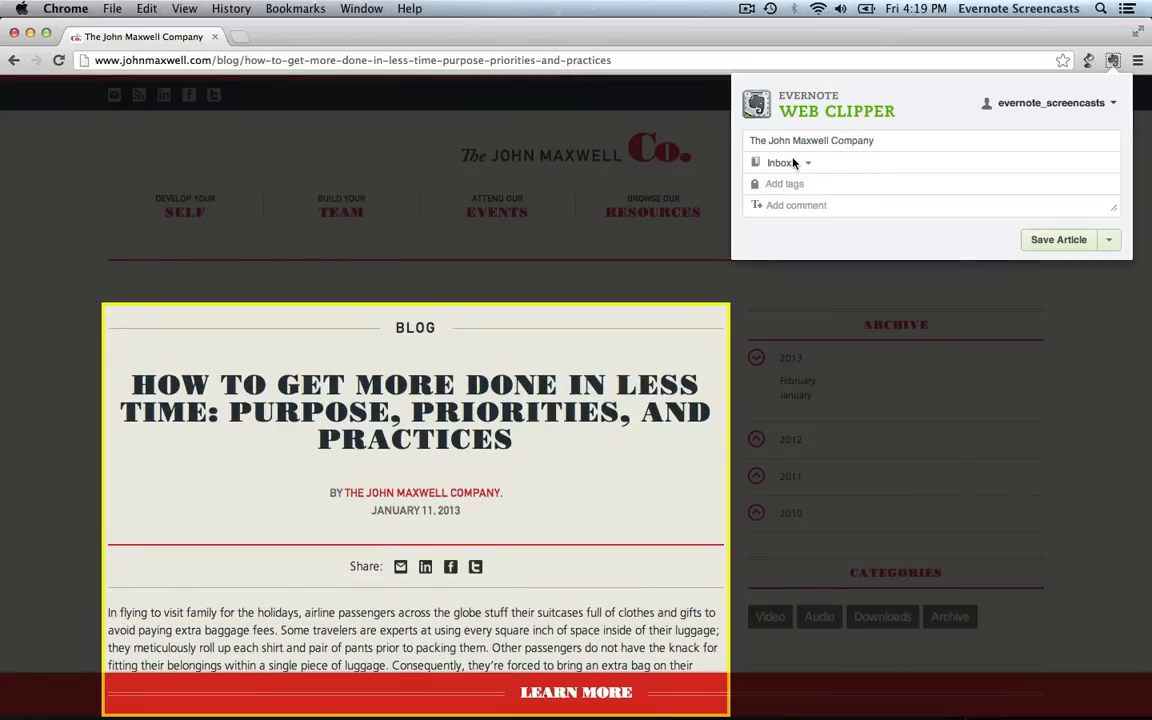
left_click(809, 164)
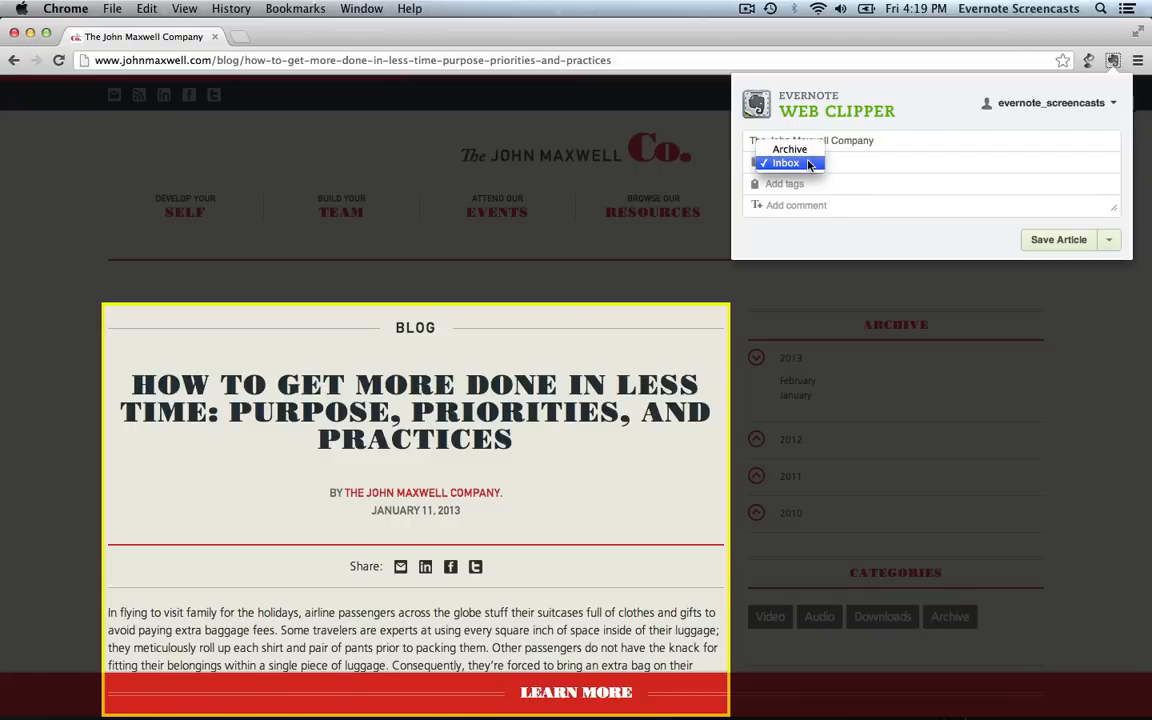
left_click(861, 176)
left_click(865, 205)
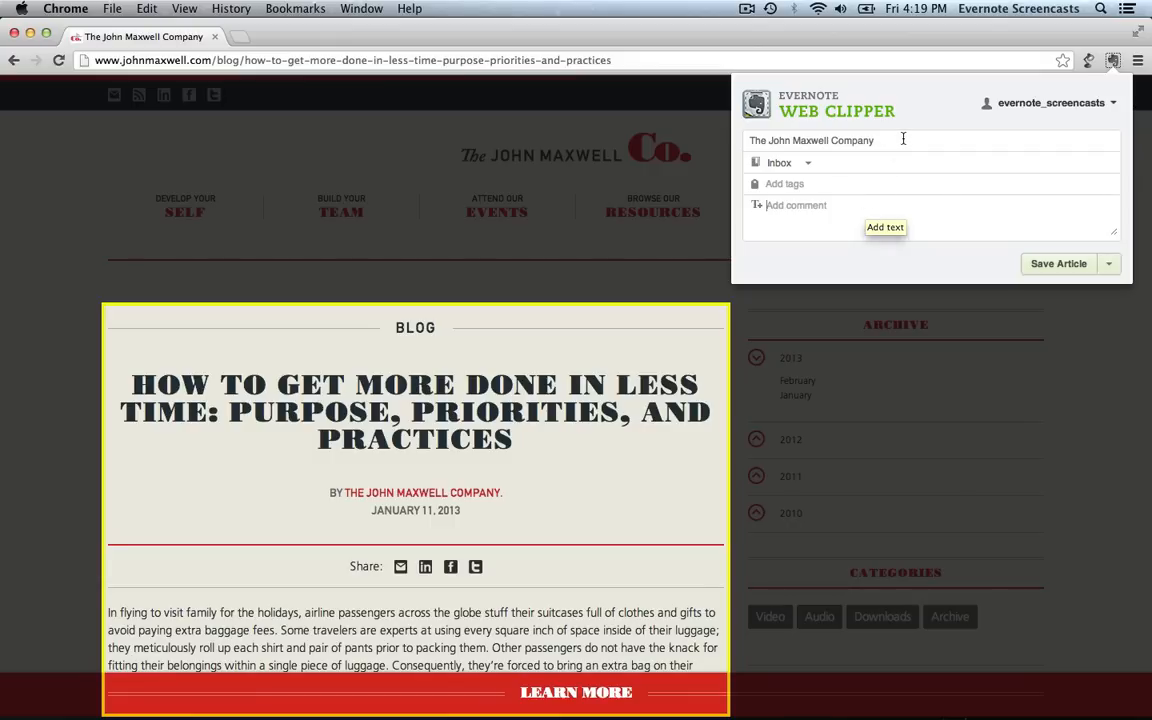
left_click(1110, 266)
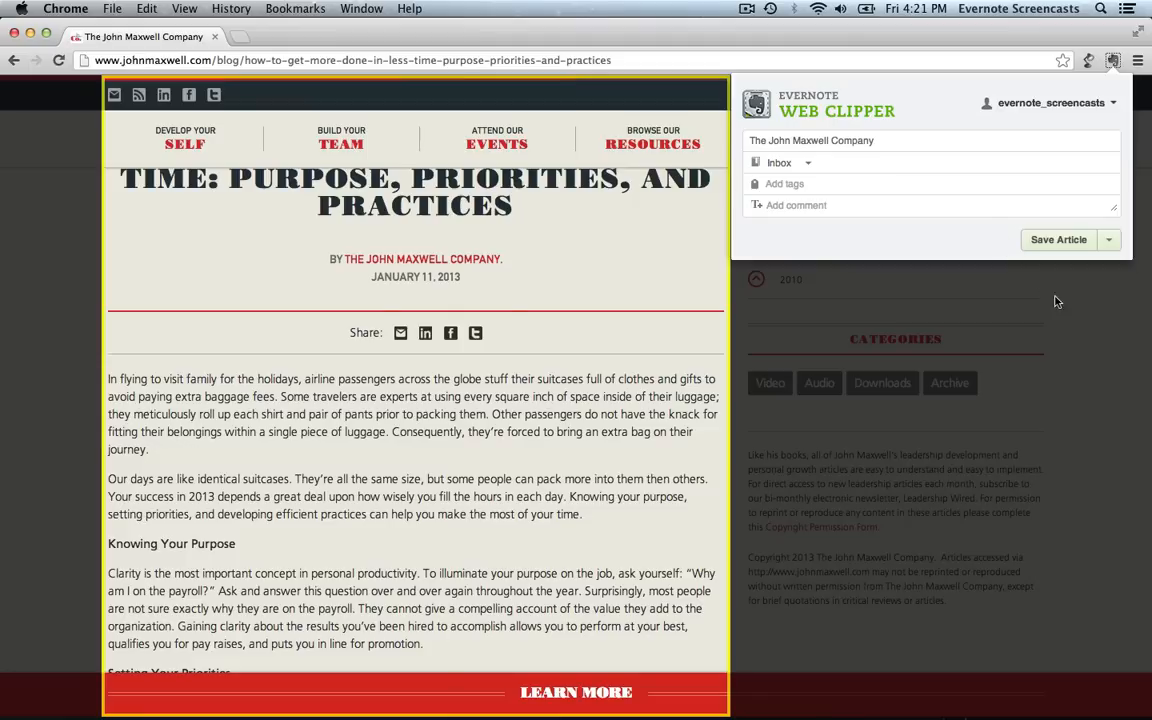
left_click(980, 295)
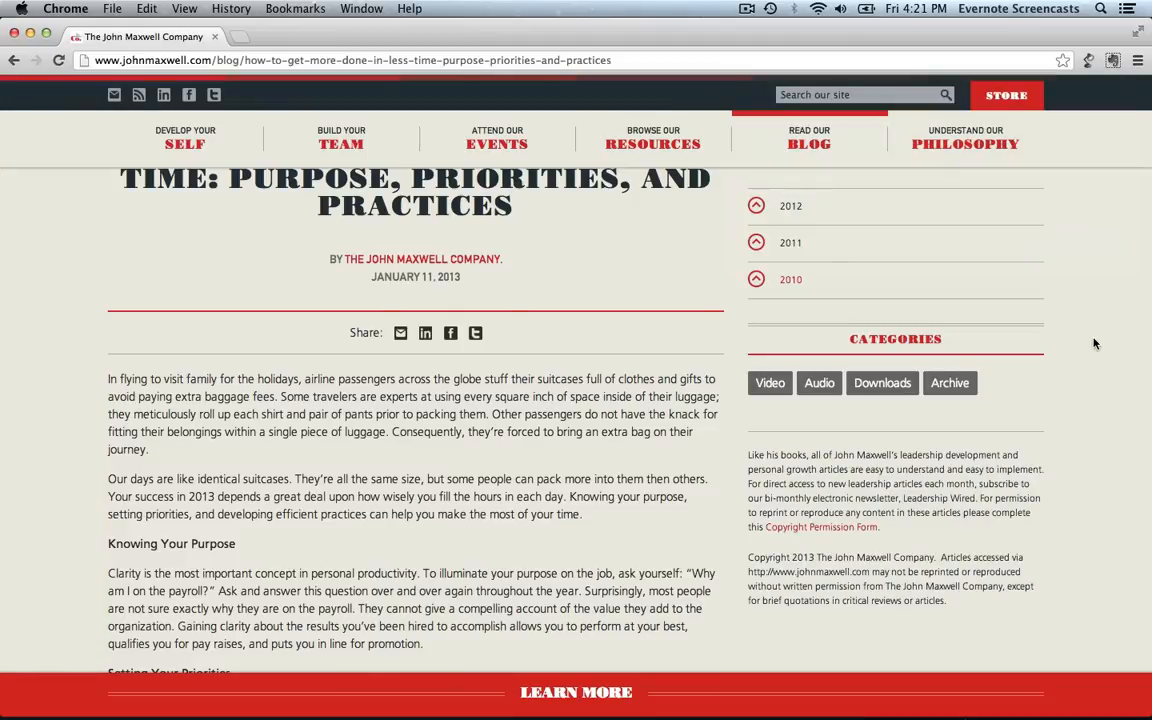
scroll(1094, 343, "up", 3)
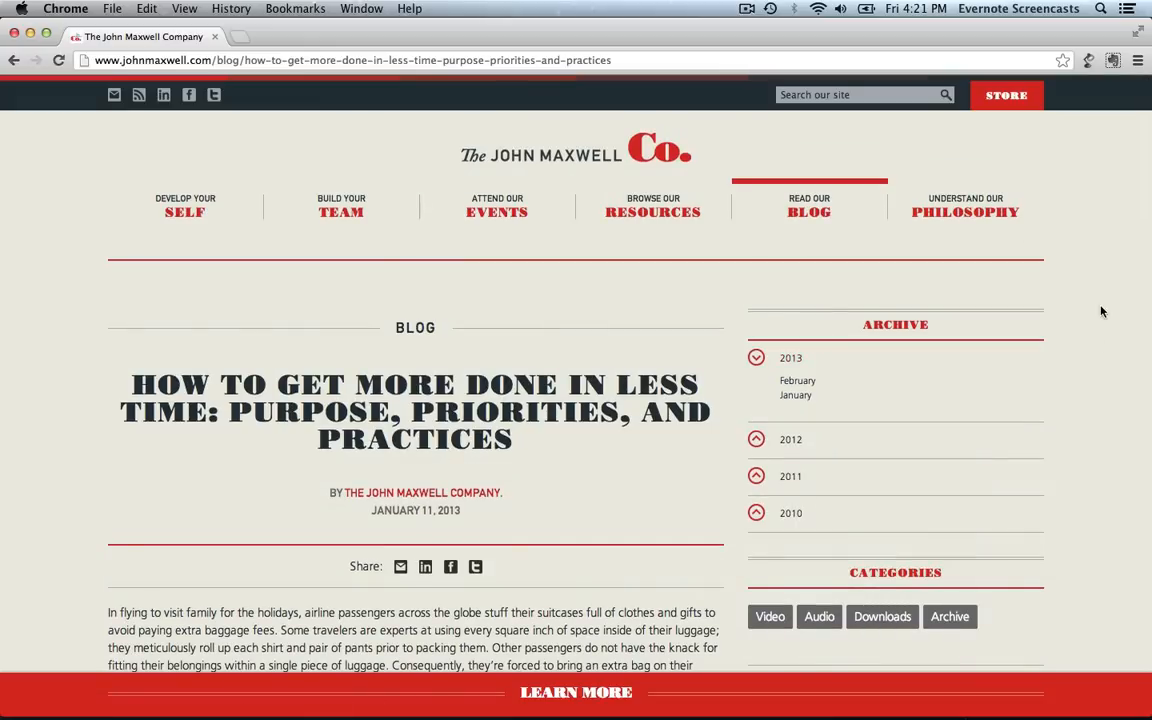
Step: Show the article in the simplified, distraction-free reading view and look through it to the end and back
left_click(1089, 61)
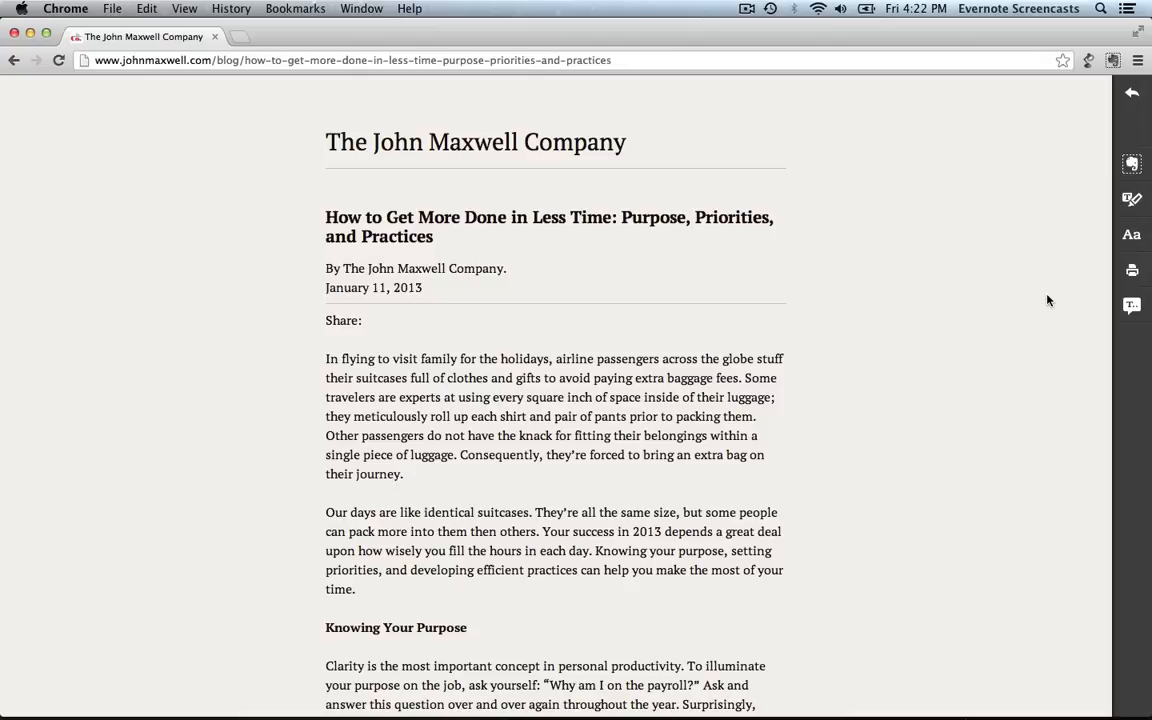
scroll(1047, 300, "down", 13)
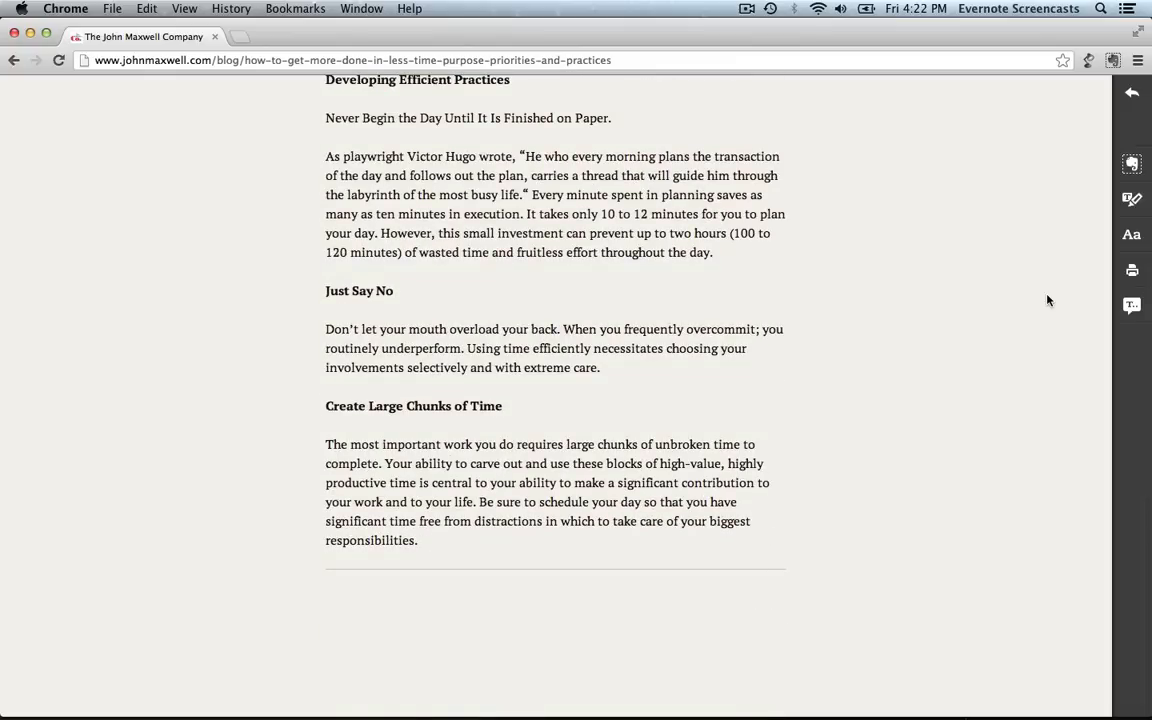
scroll(1047, 300, "up", 4)
scroll(1047, 300, "up", 10)
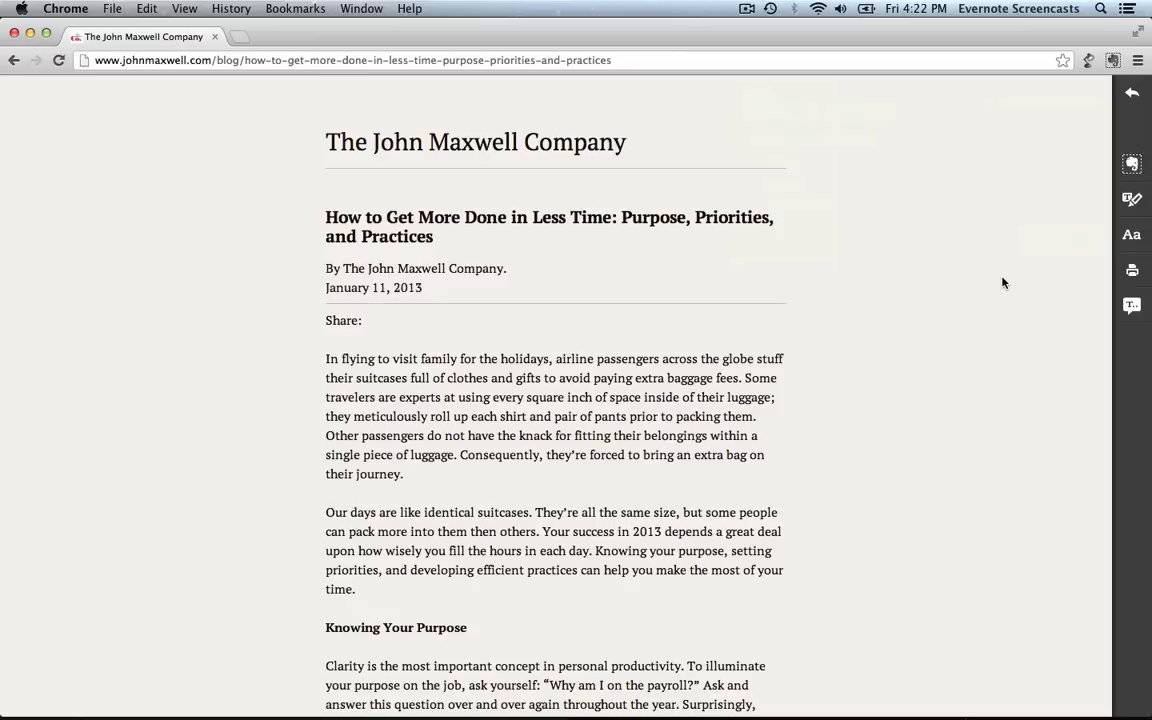
Step: Preview clipping the whole simplified article and then only the selected "Knowing Your Purpose" section, closing the clipper after each preview
left_click(1112, 62)
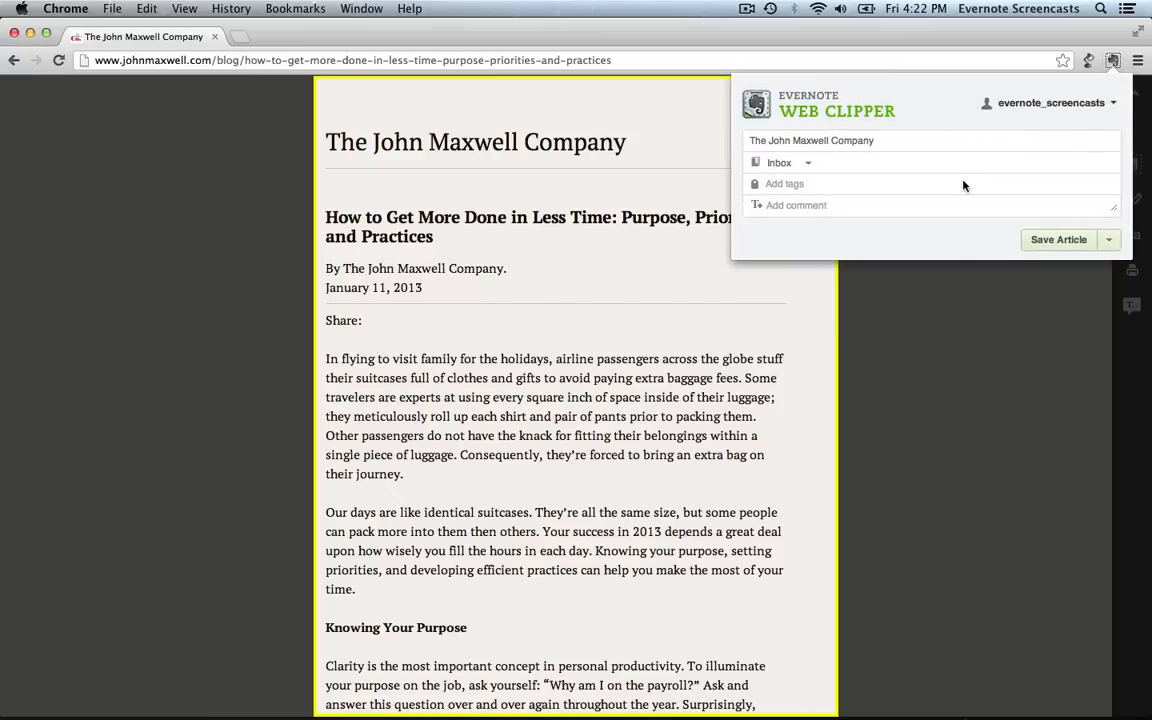
left_click(901, 310)
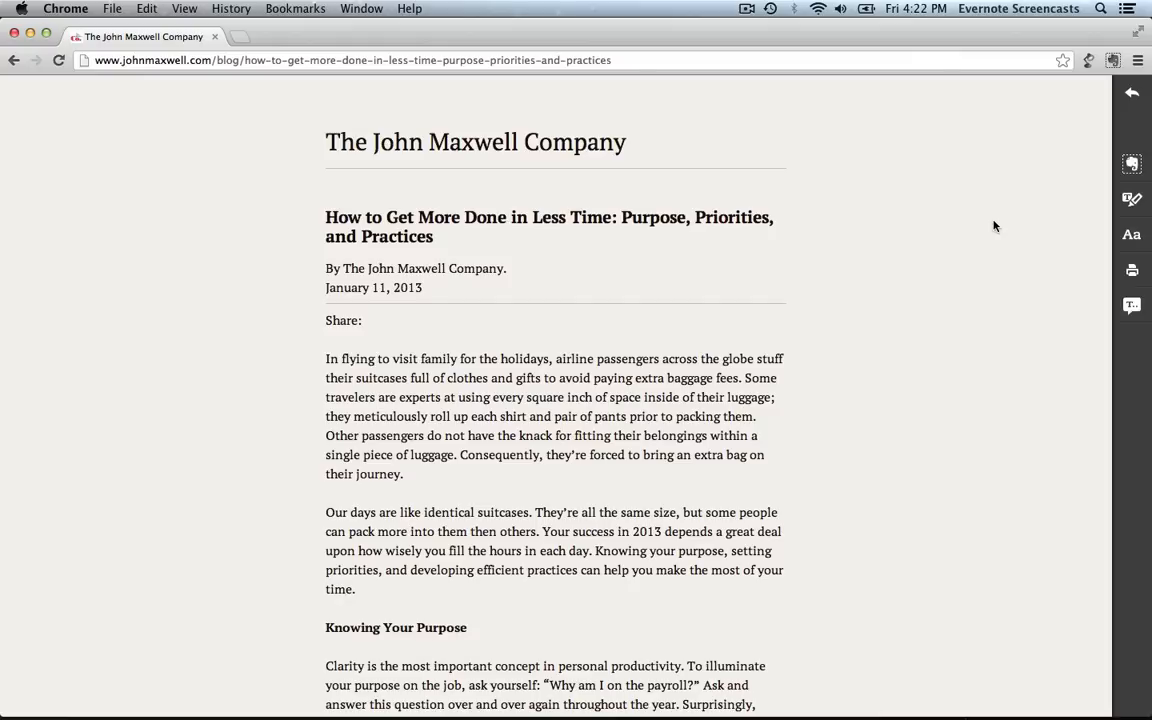
scroll(894, 248, "down", 8)
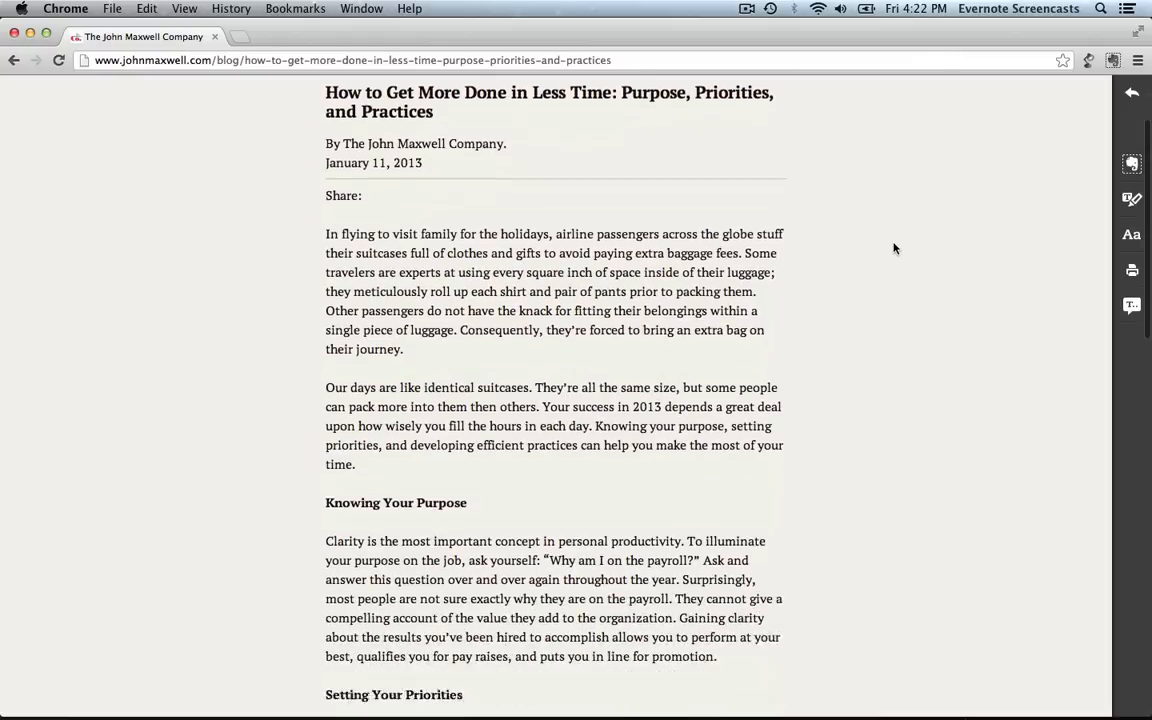
left_click_drag(327, 262, 733, 420)
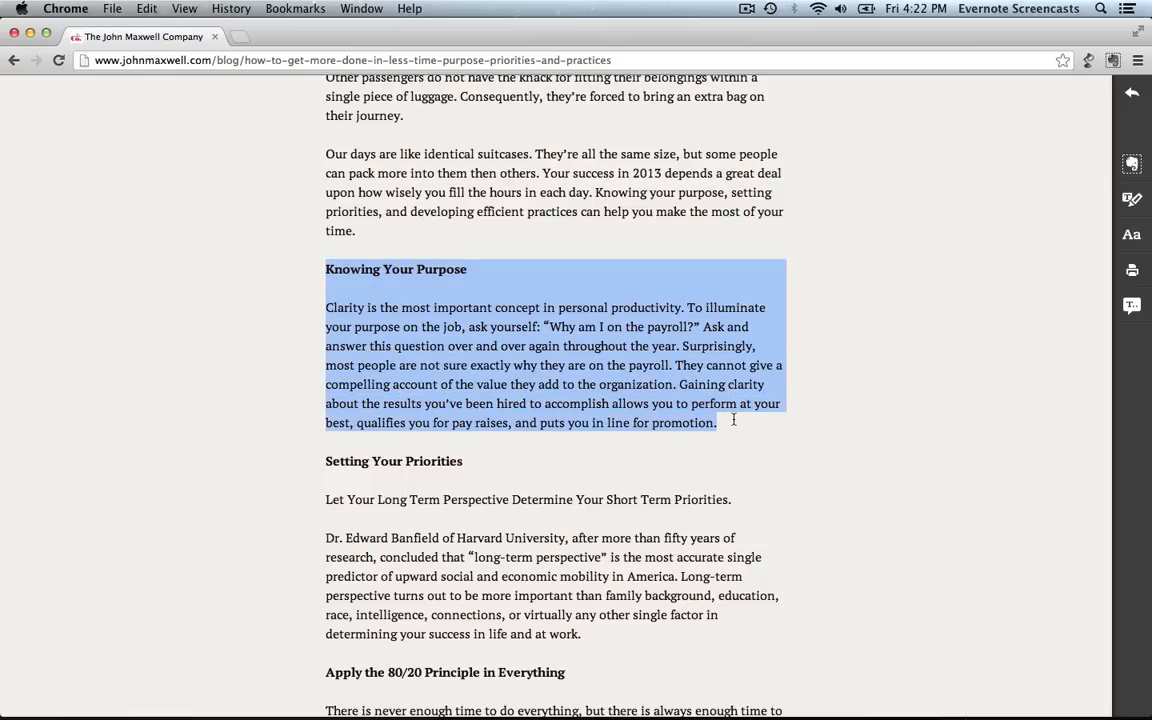
left_click(1113, 62)
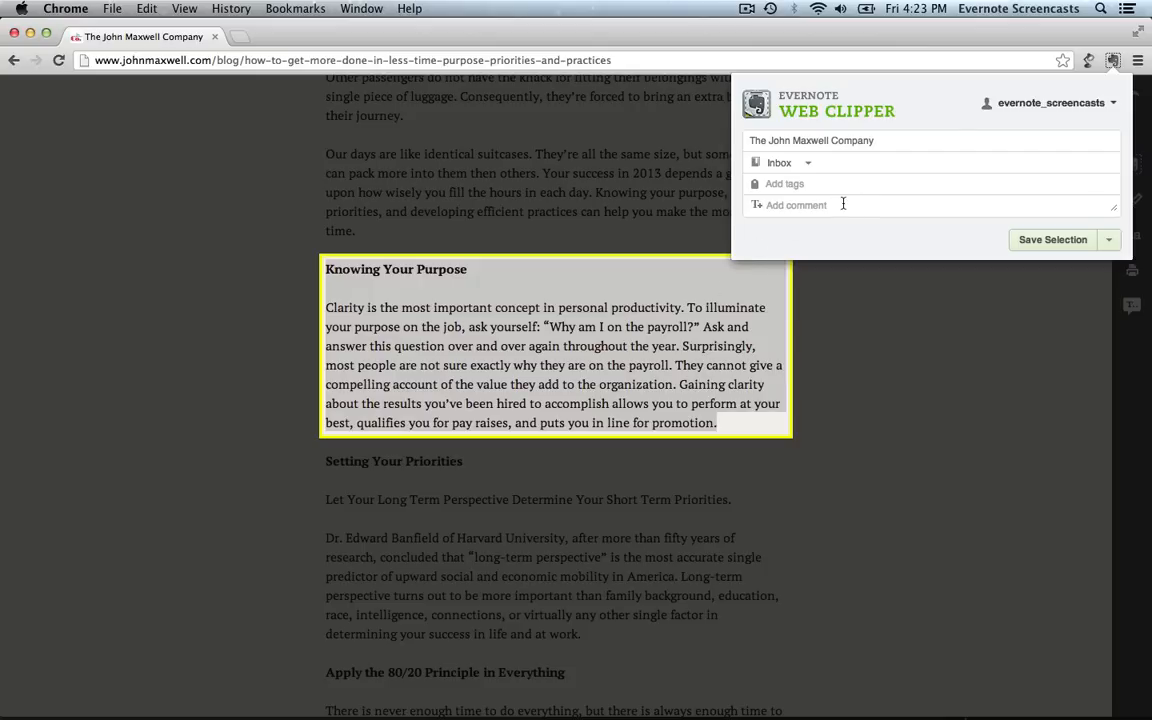
left_click(913, 337)
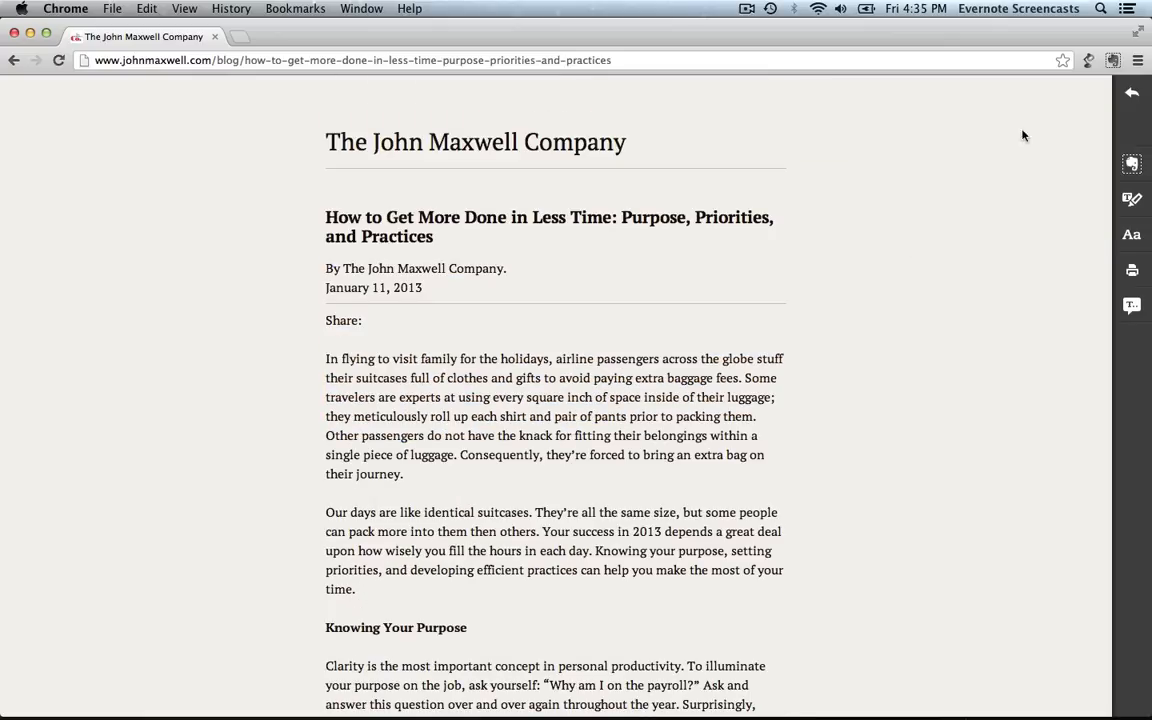
Step: Copy the article's headline and set it as the clip title: "How to Get More Done in Less Time: Purpose, Priorities, and Practices"
left_click(1113, 60)
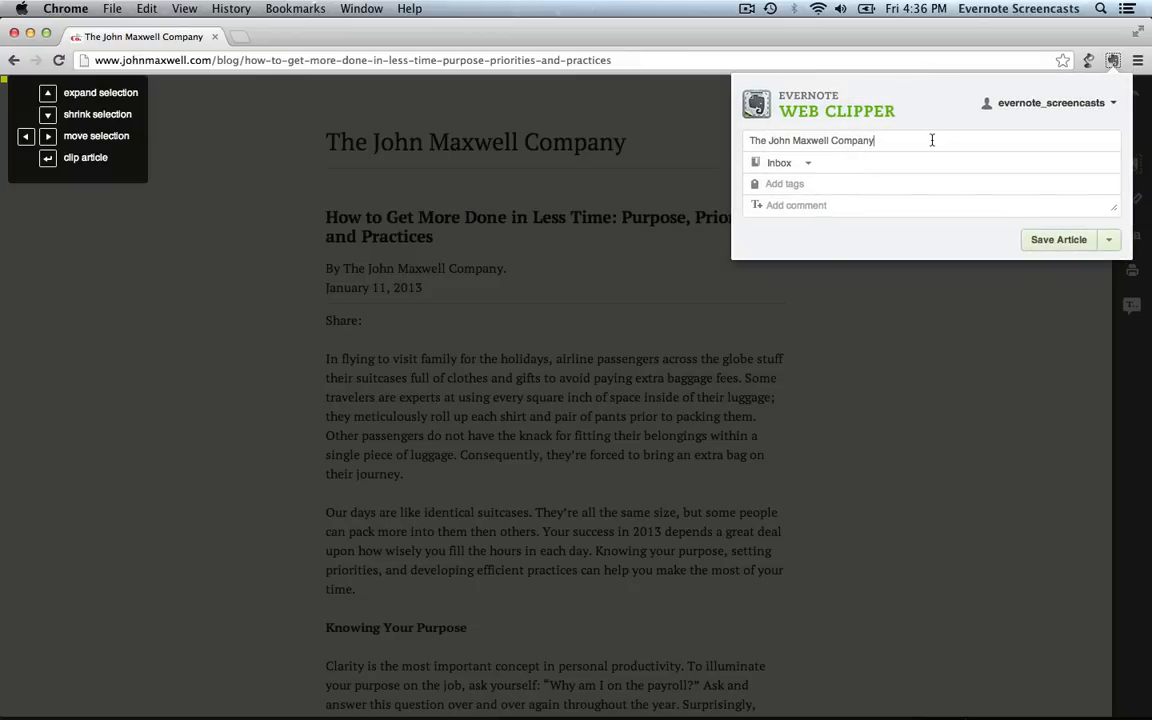
left_click(921, 285)
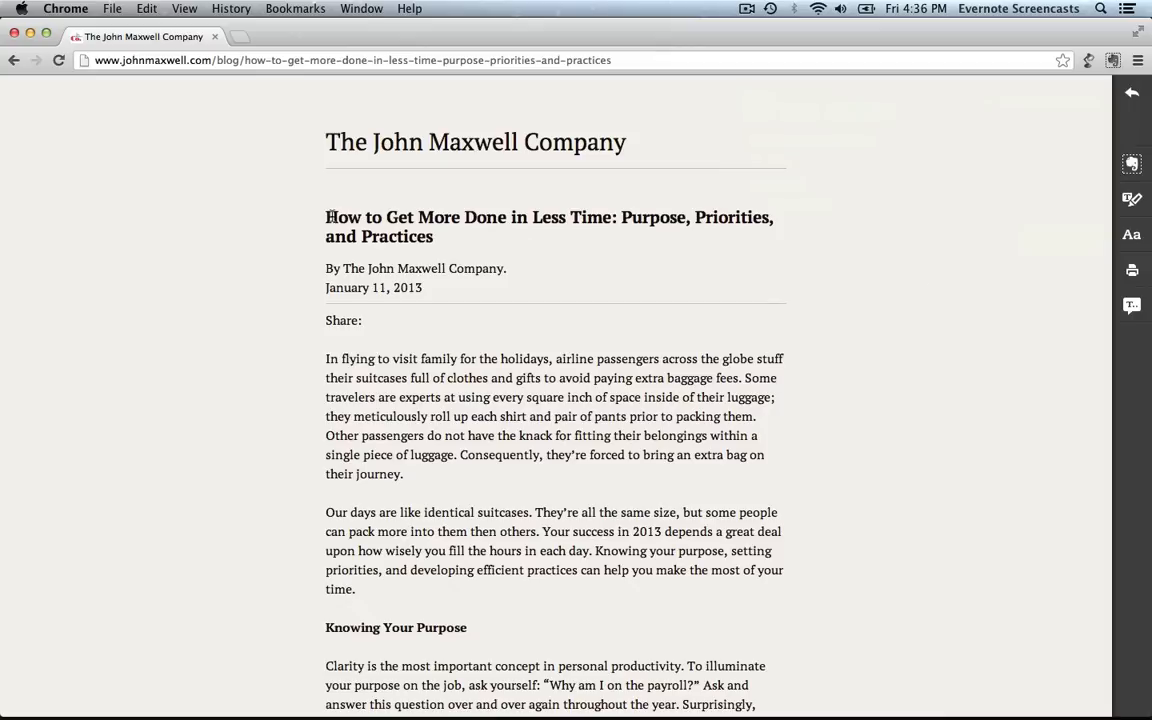
left_click_drag(330, 216, 431, 237)
key("super+c")
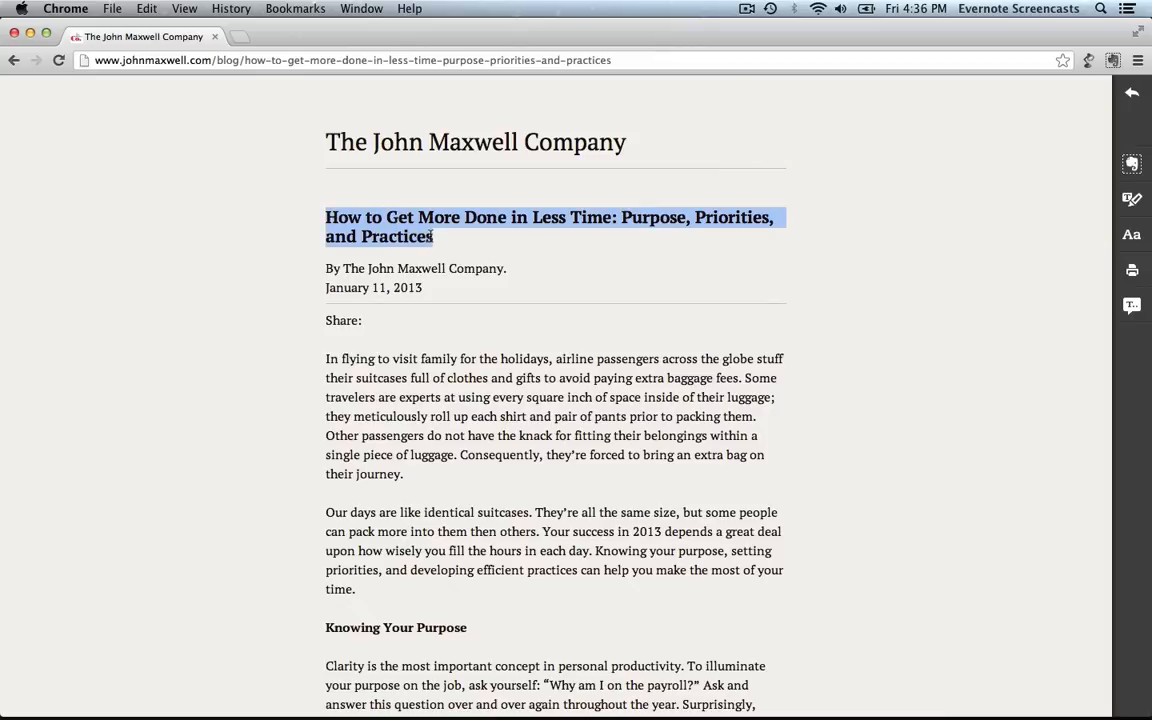
left_click(943, 321)
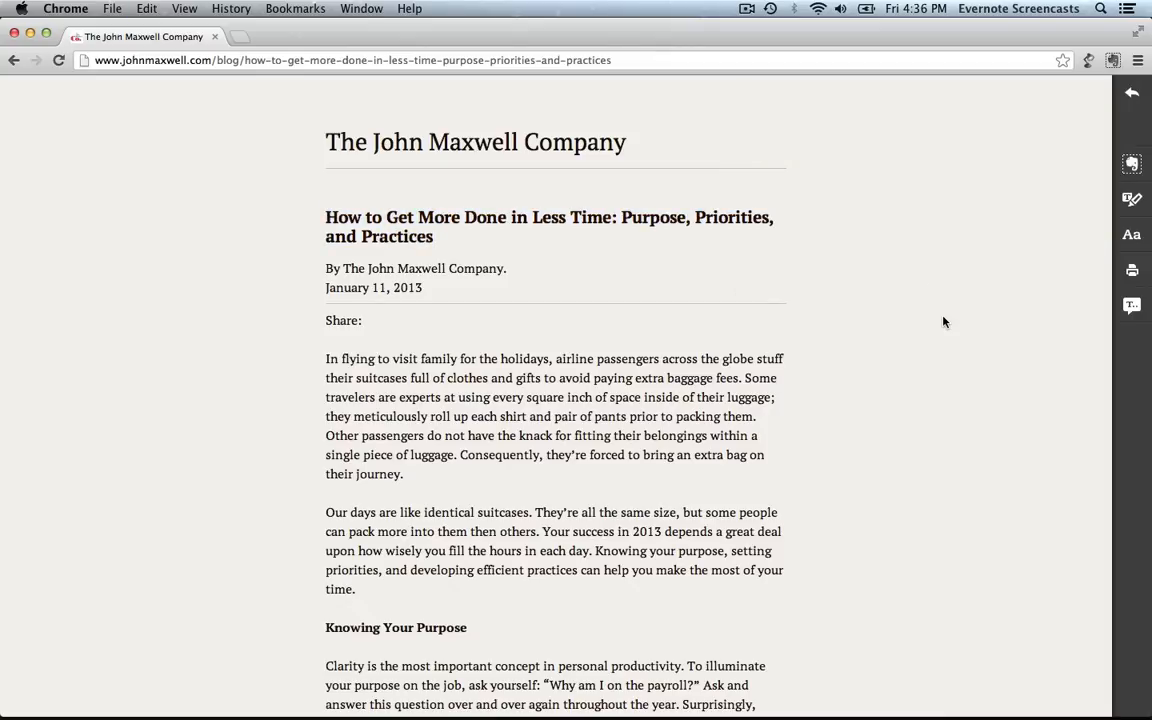
left_click(1113, 60)
triple_click(940, 141)
key("super+v")
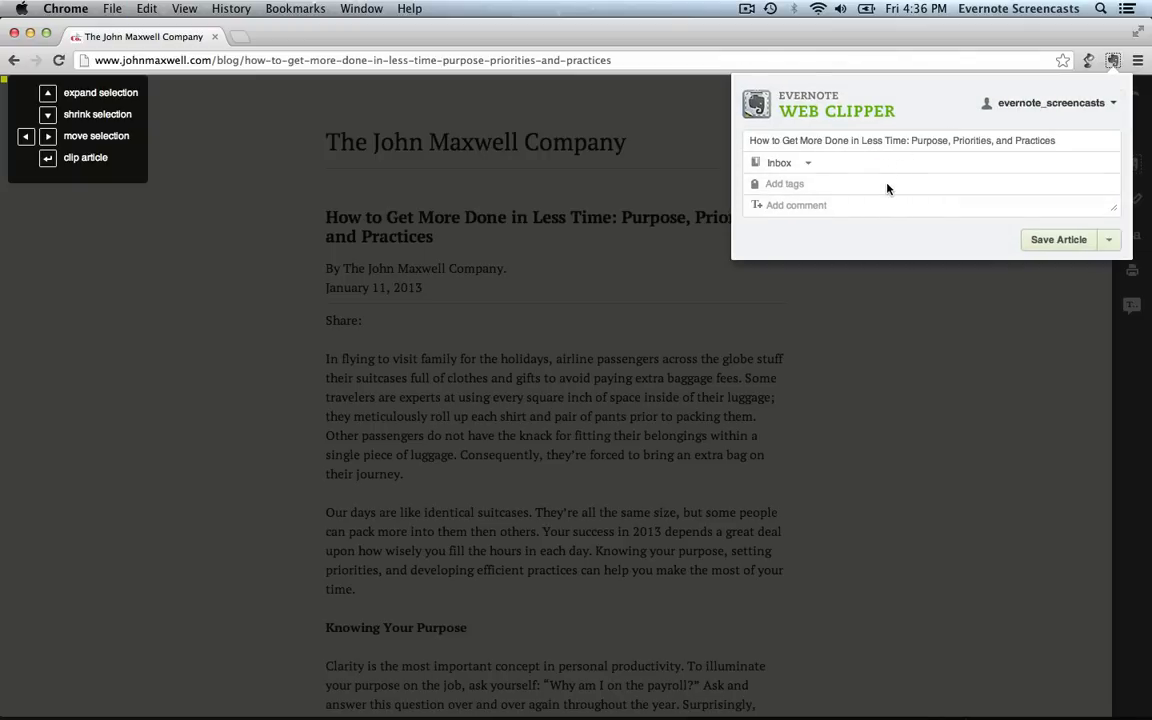
Step: Tag the clip with Personal Development, Time Management and Success, and save the article
type("Personal")
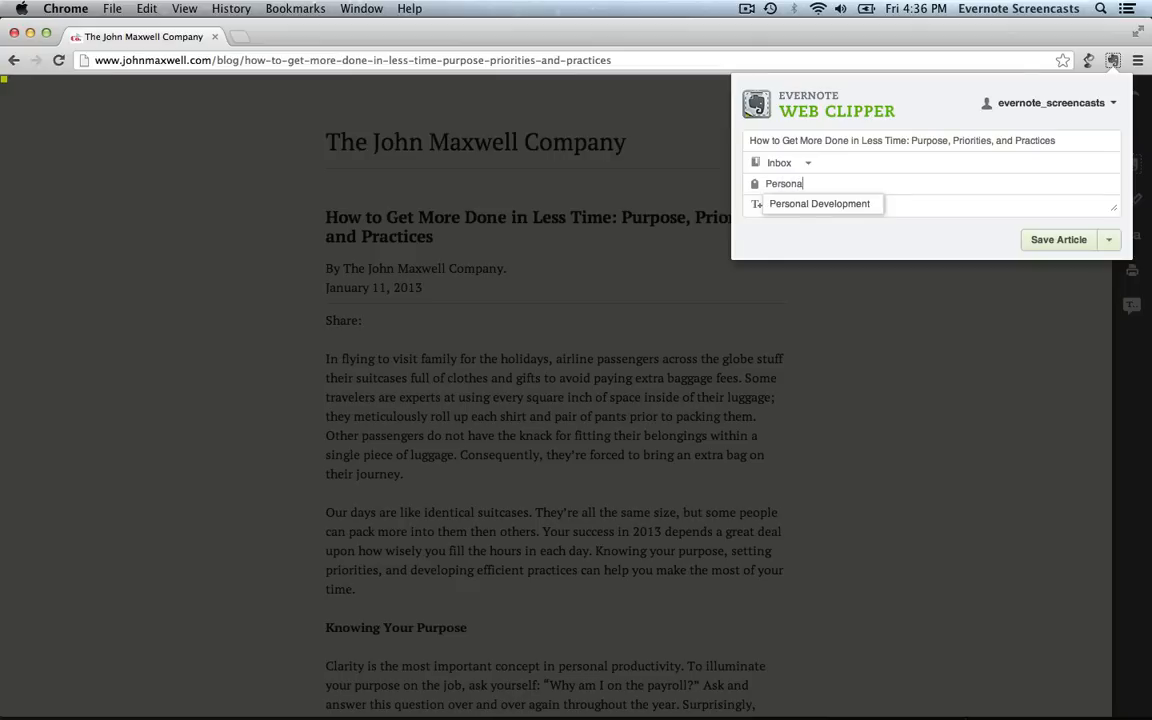
key("Return")
type("Time Management")
key("Return")
type("Success")
key("Return")
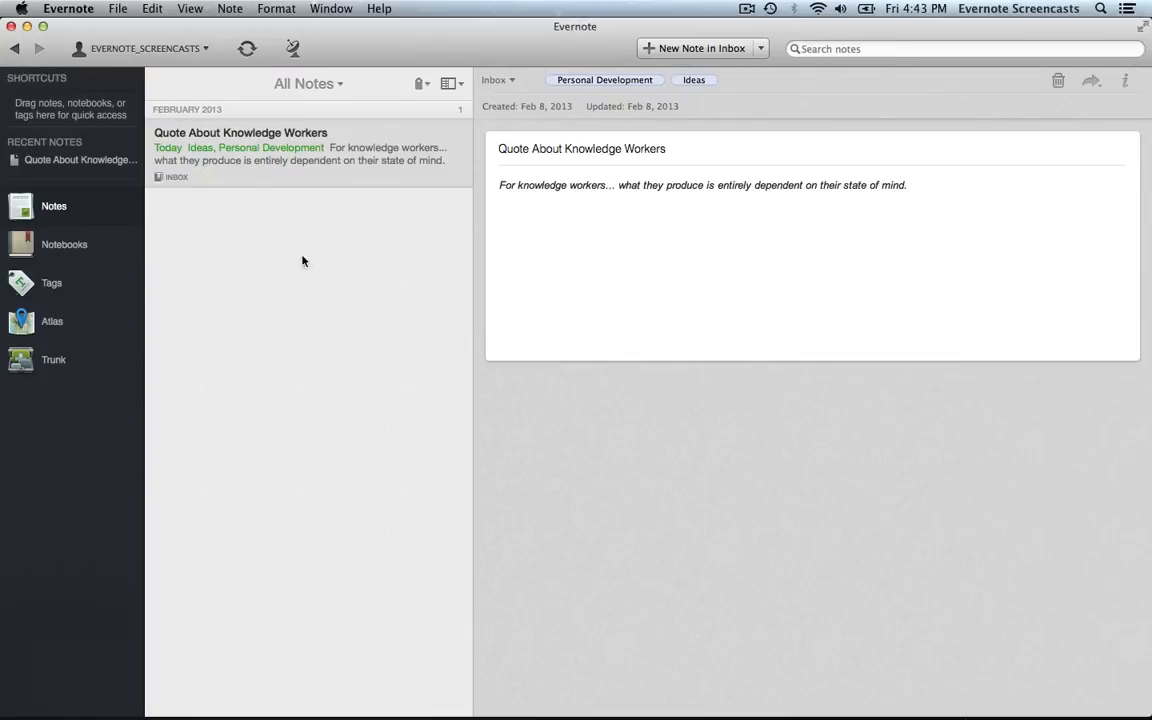
Step: Sync the notes in the Evernote desktop app and open the clipped article note
left_click(247, 48)
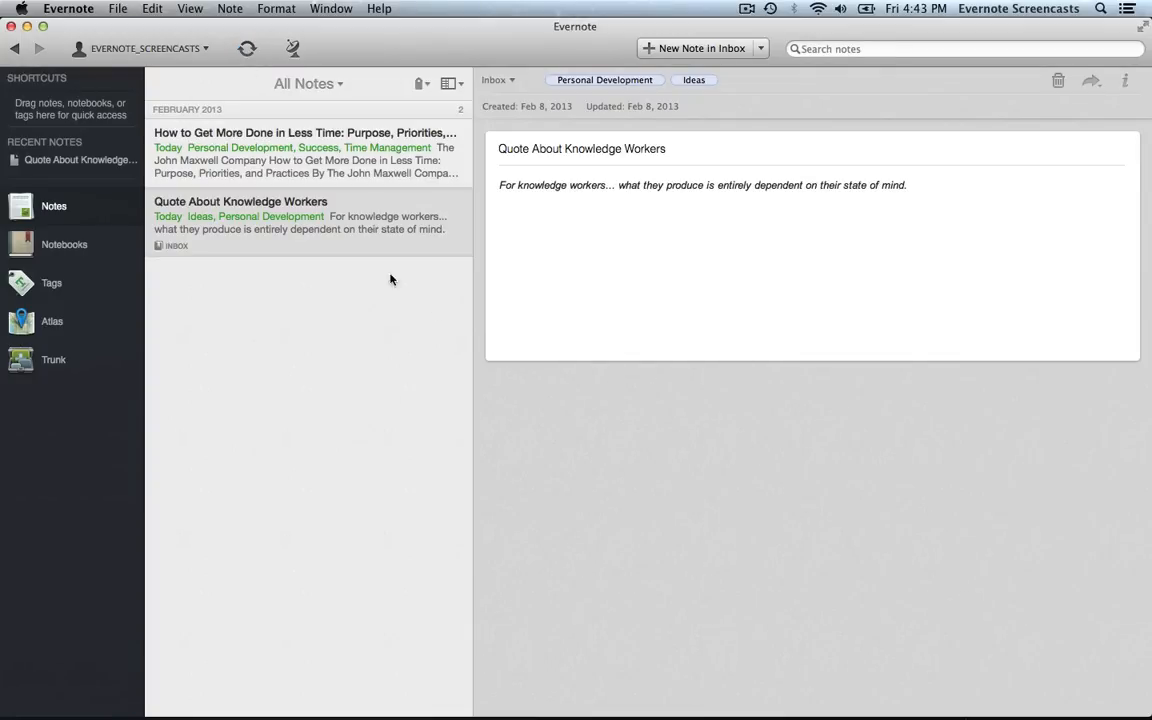
left_click(391, 173)
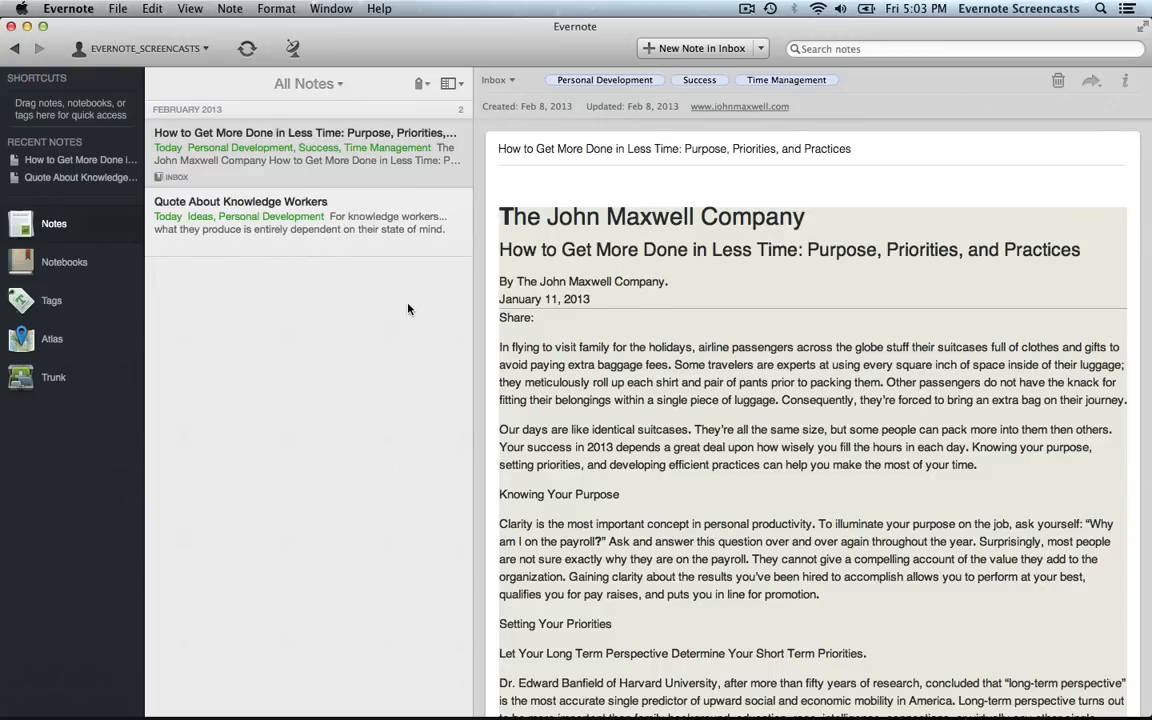
Step: Switch to Chrome and view the Fujitsu ScanSnap S1500 page and the Evernote Smart Notebook page
key("ctrl+Up")
left_click(98, 296)
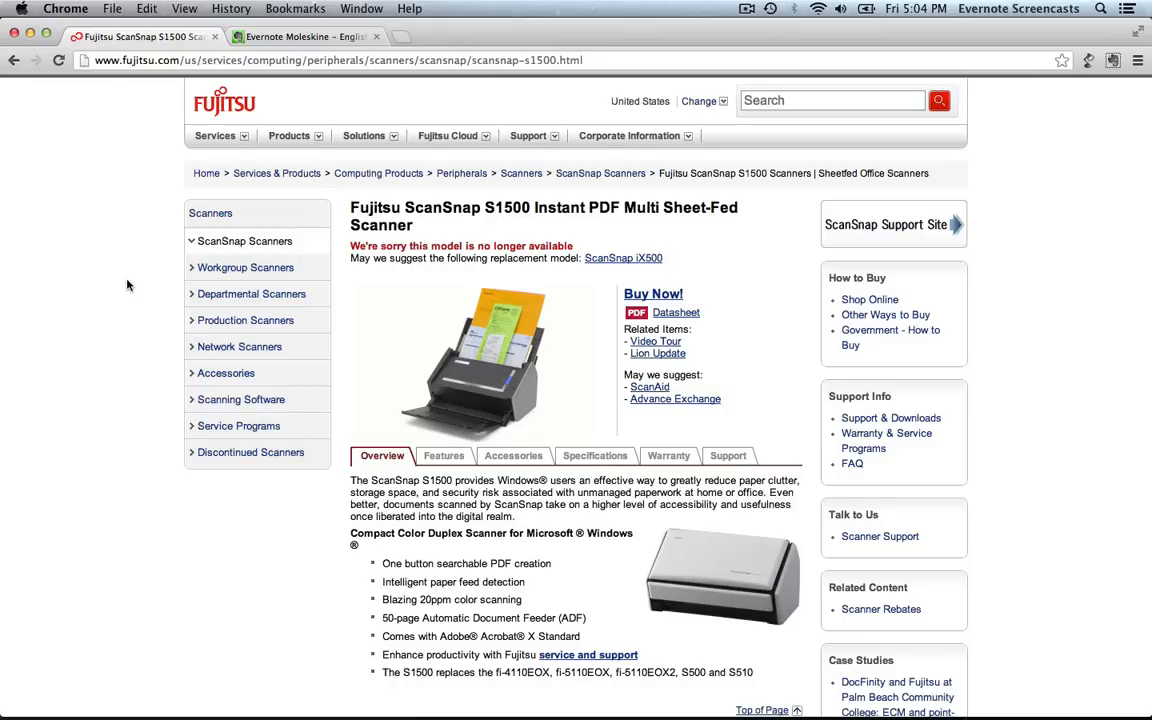
left_click(290, 37)
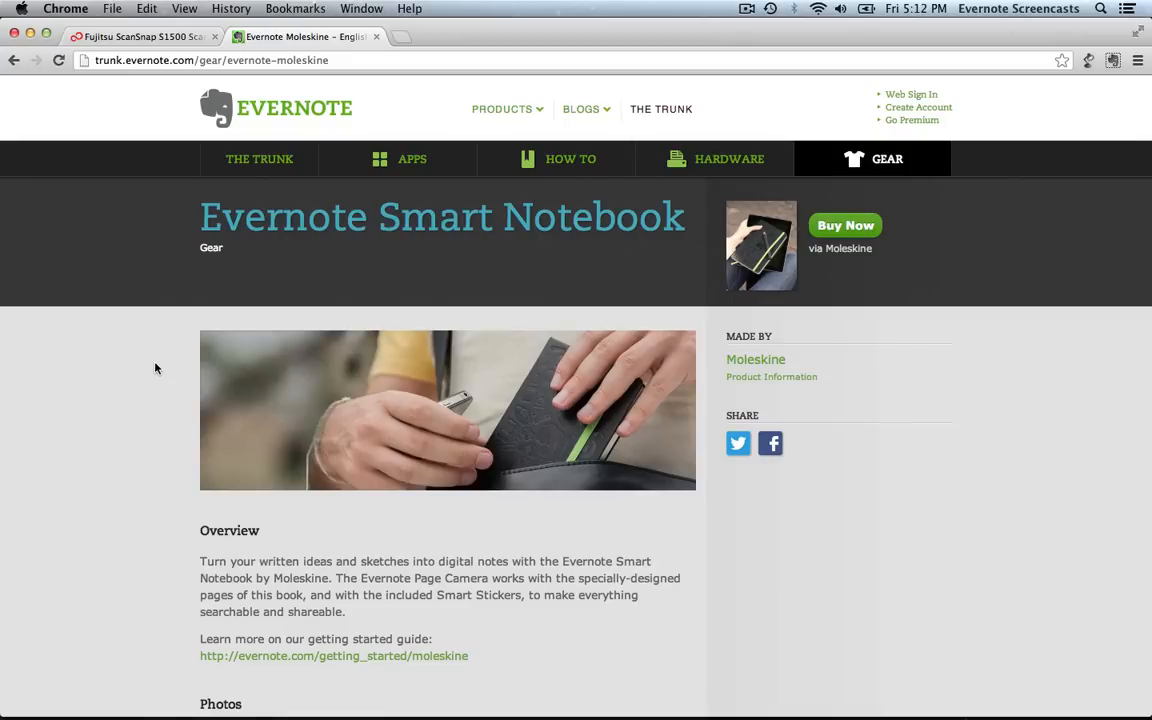
Step: Switch back to Evernote and look through the clipped article note, returning to its beginning
key("ctrl+Up")
left_click(396, 300)
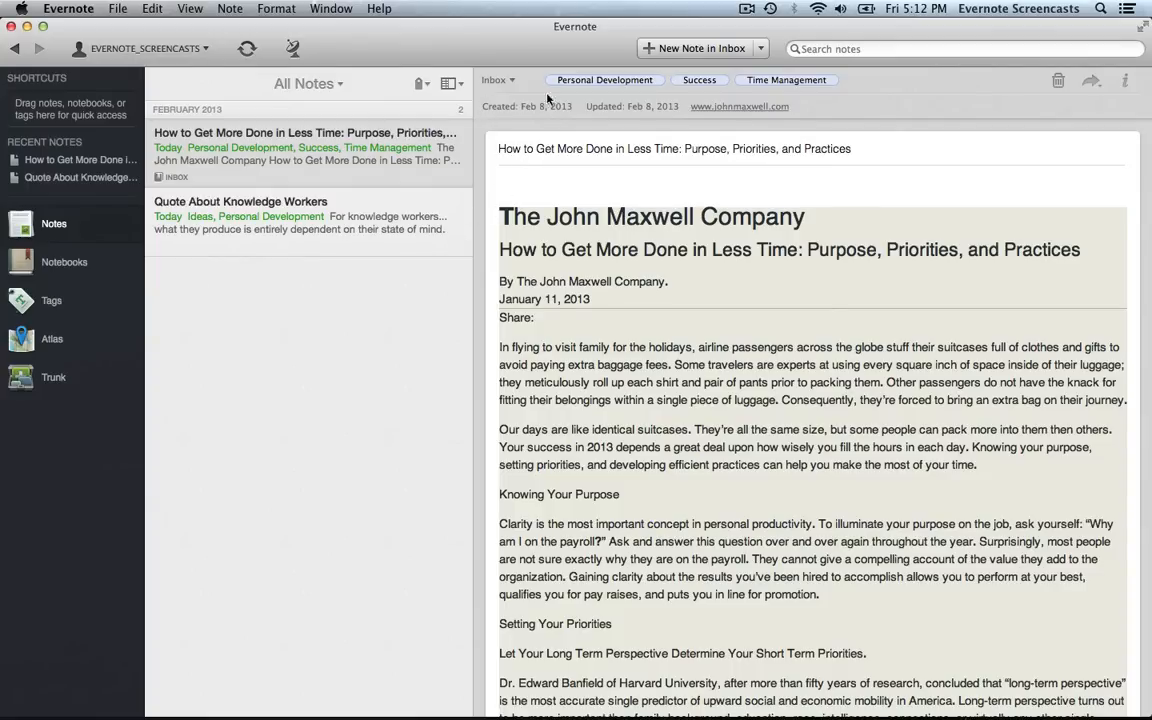
left_click(515, 175)
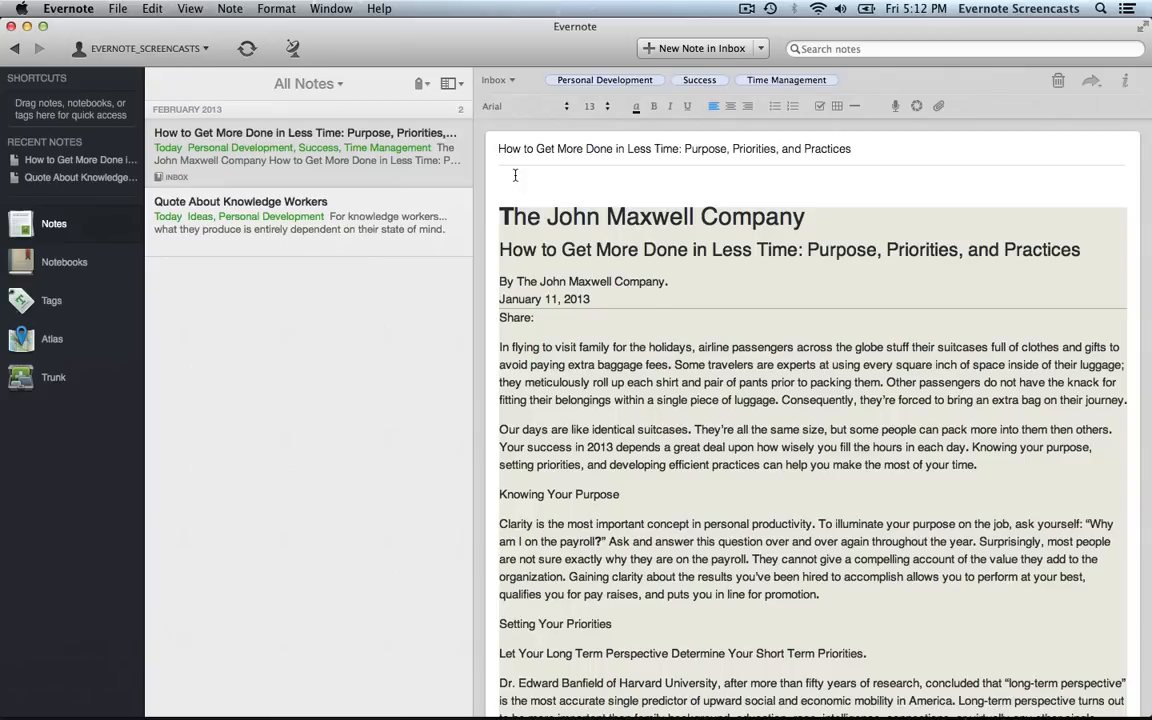
scroll(689, 225, "down", 5)
scroll(689, 223, "down", 4)
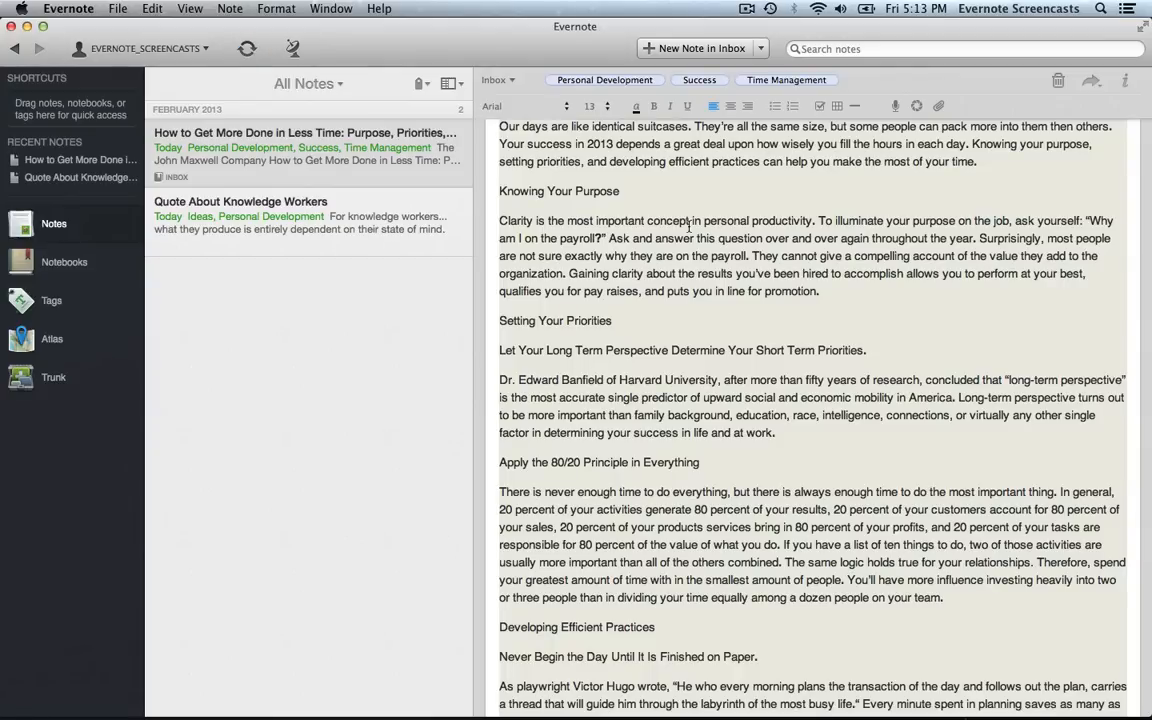
scroll(689, 225, "up", 10)
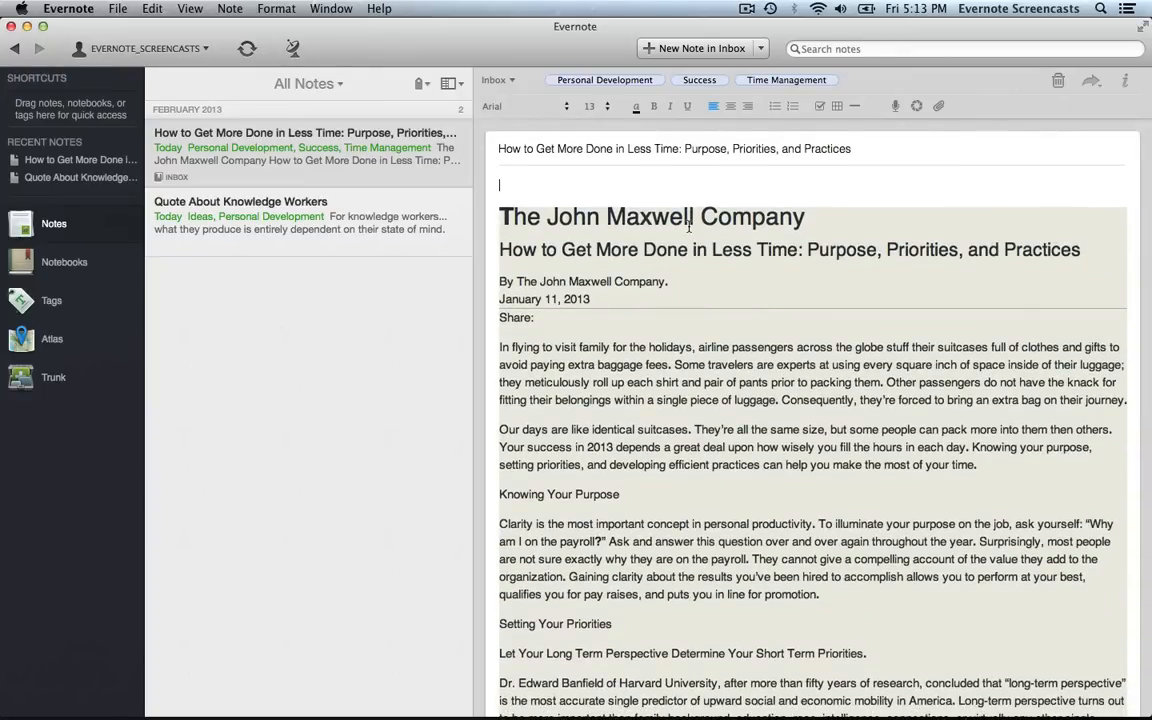
Step: Simplify the clipped article's formatting and delete the divider and "Share:" line below the date
left_click(287, 10)
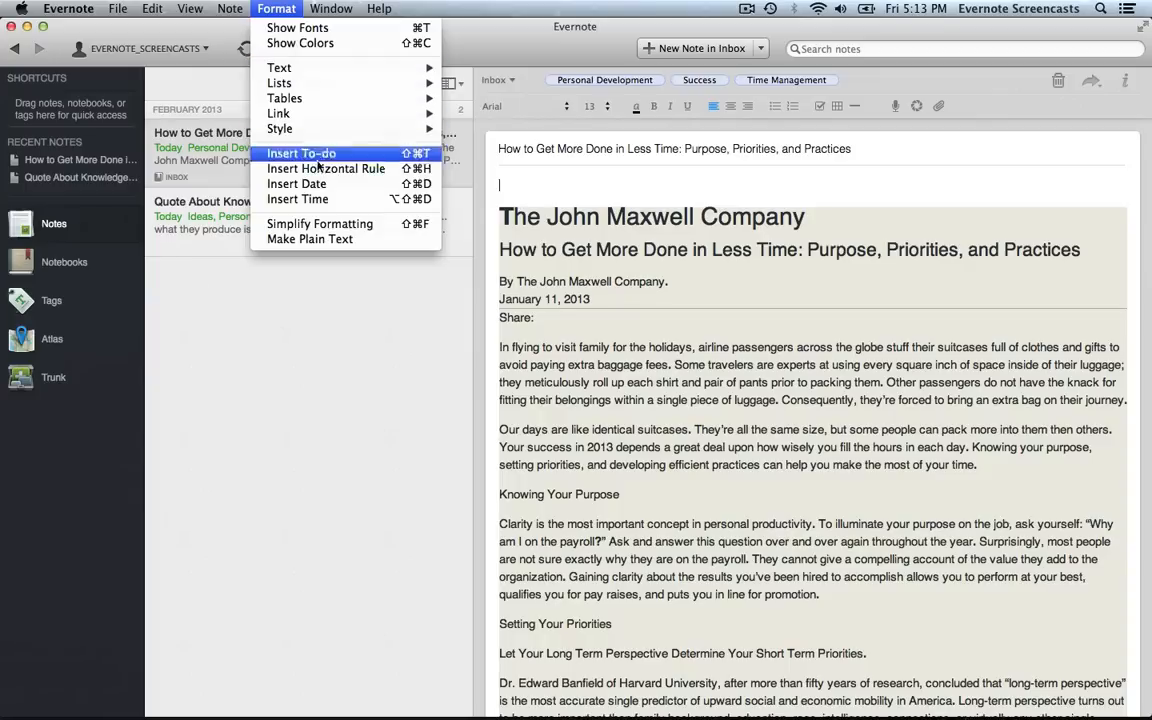
left_click(394, 224)
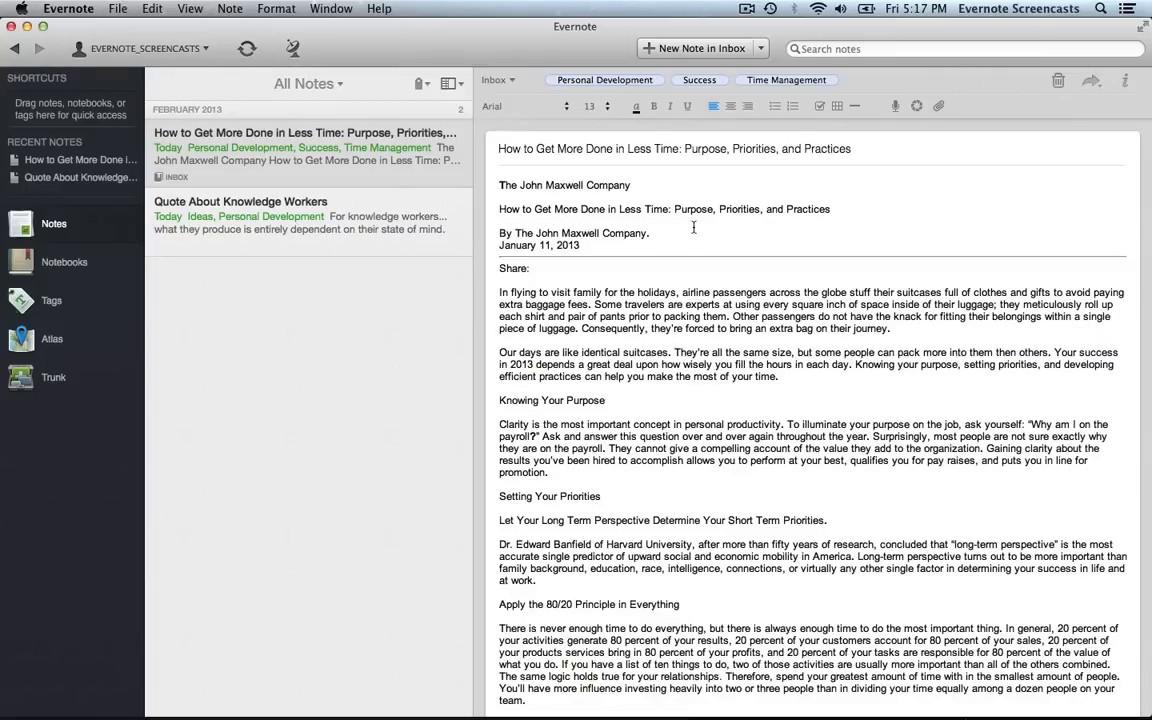
double_click(697, 243)
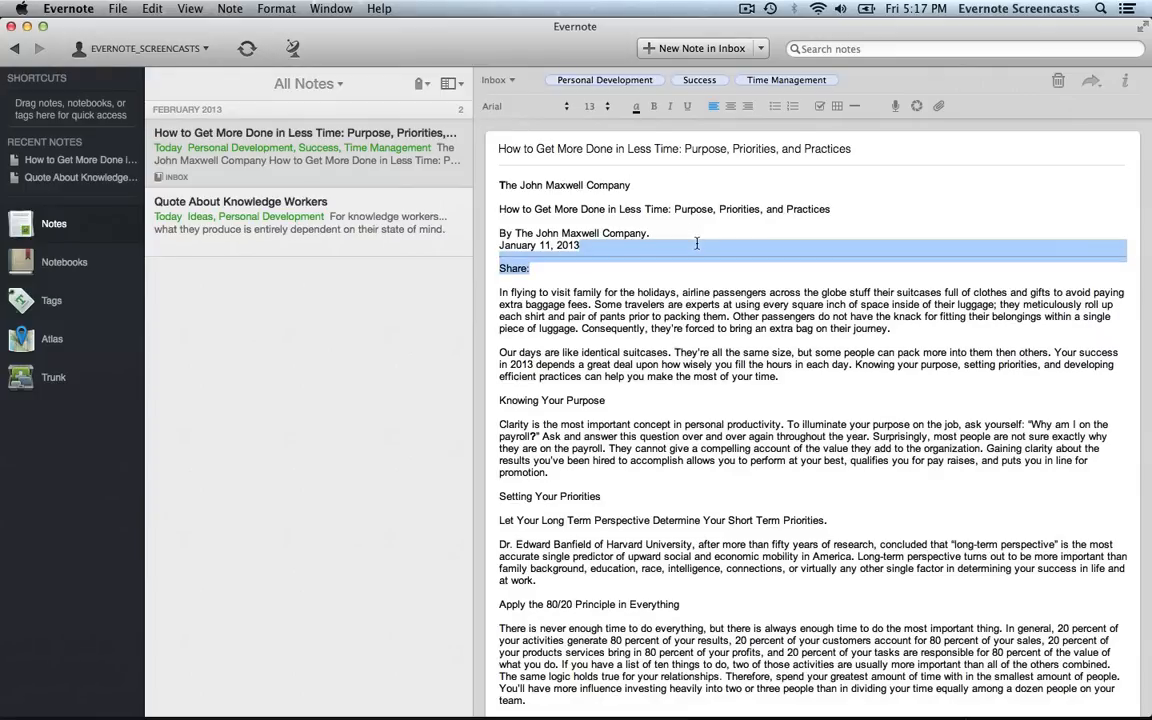
key("BackSpace")
Step: Delete the divider and the Related Notes block with its "Disable?" link at the end of the article
scroll(697, 243, "down", 5)
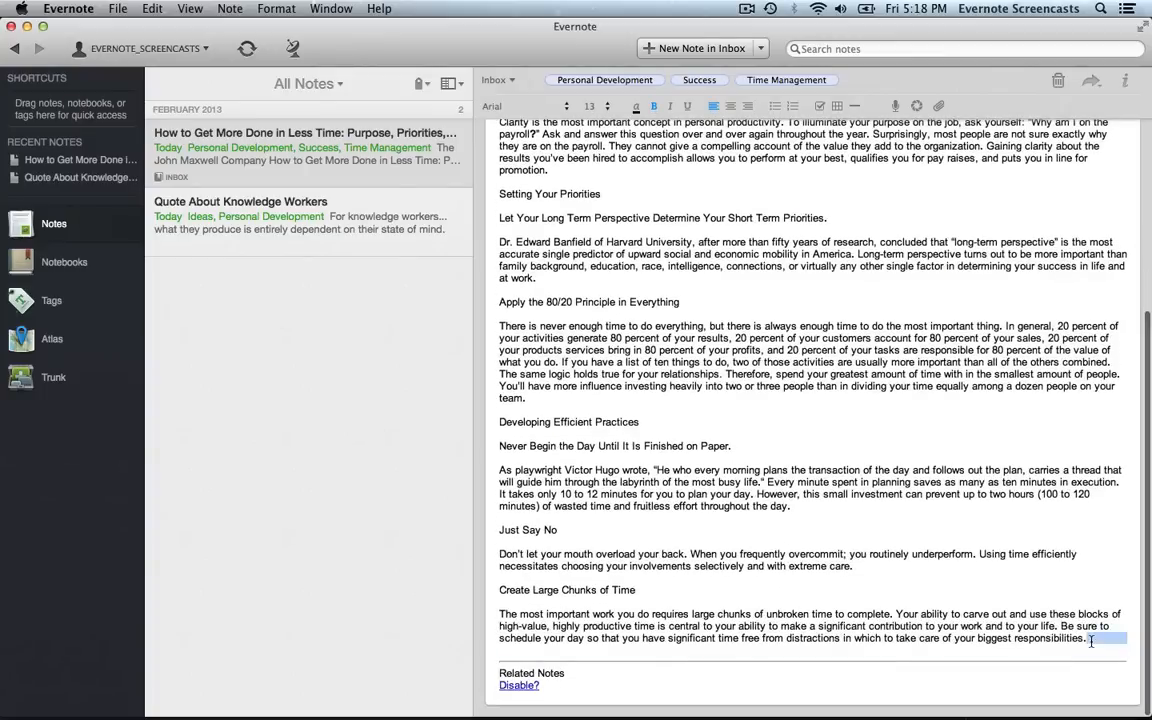
scroll(978, 575, "up", 3)
scroll(978, 465, "up", 3)
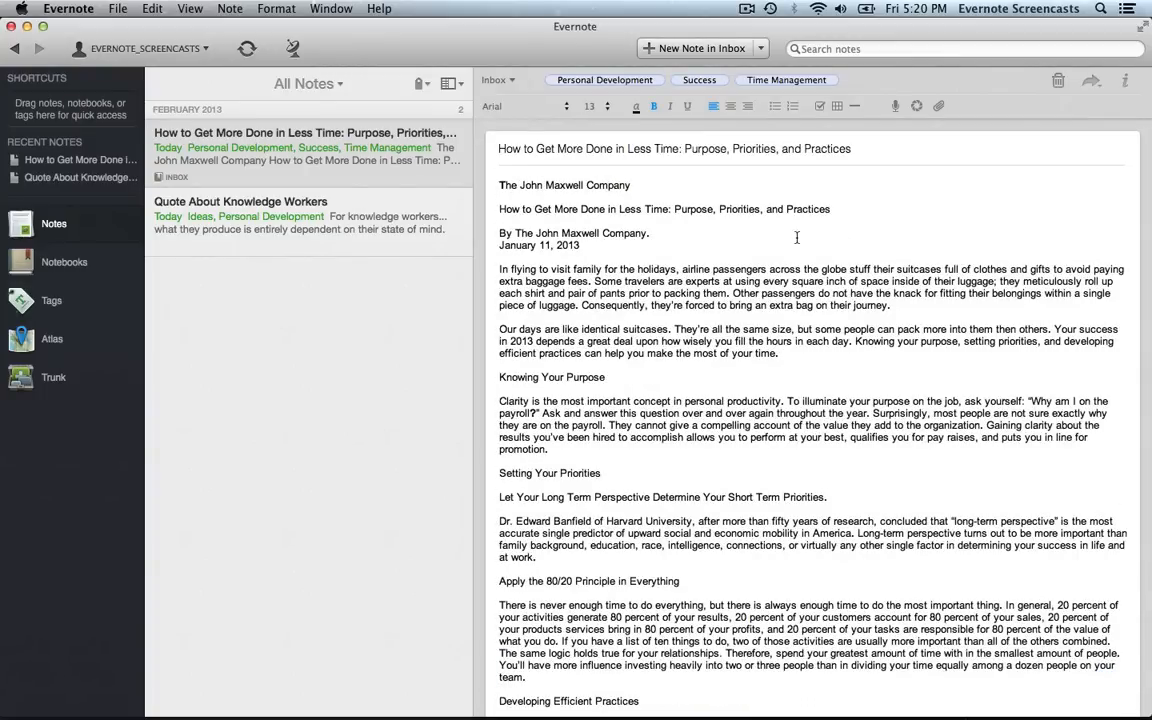
Step: Join the byline onto the article heading's line and delete the "The John Maxwell Company" line above it
key("BackSpace")
key("BackSpace")
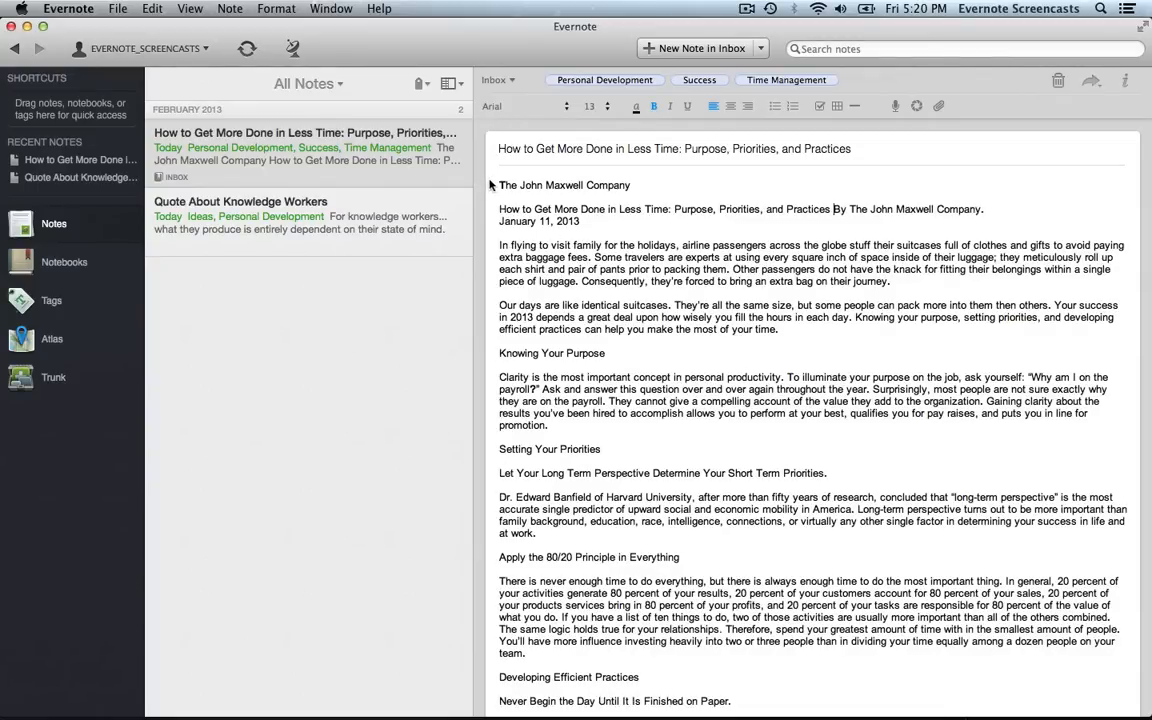
scroll(516, 229, "down", 5)
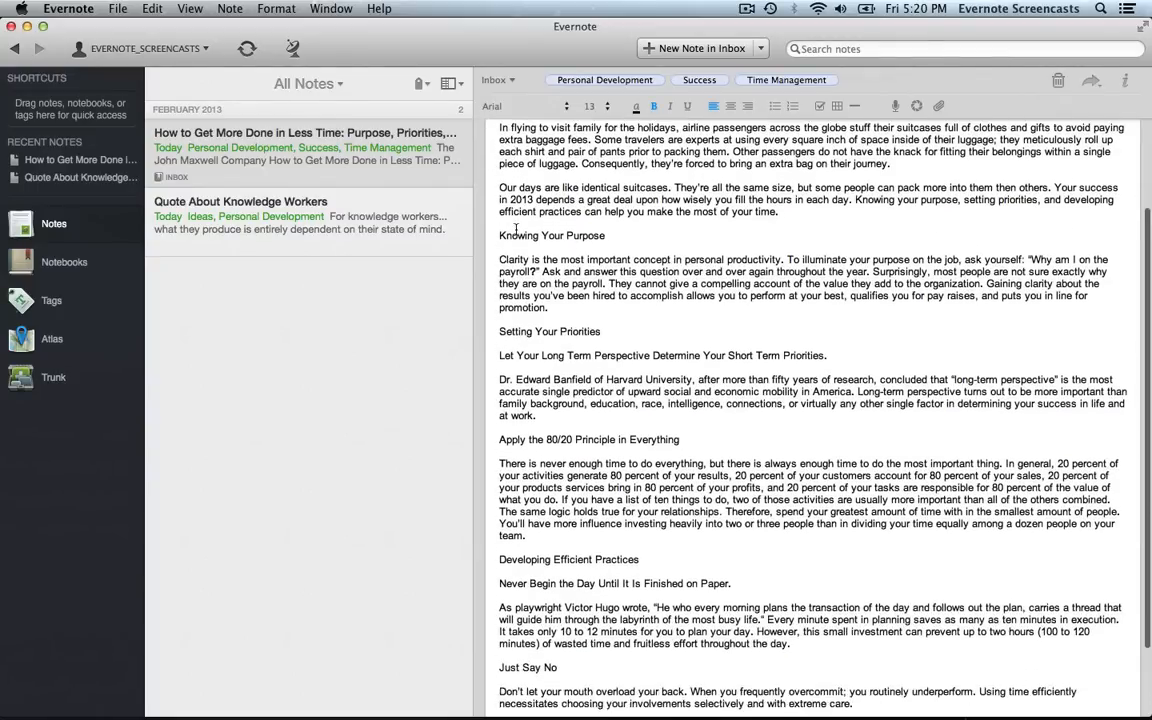
scroll(516, 229, "up", 5)
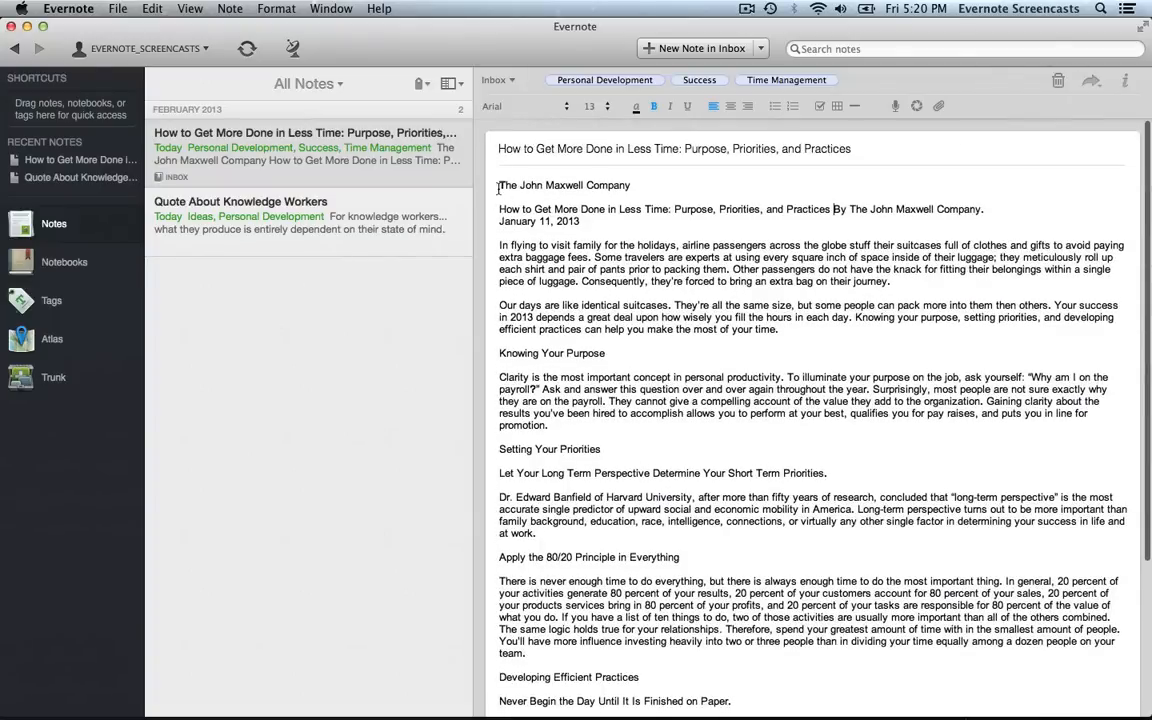
scroll(498, 185, "down", 5)
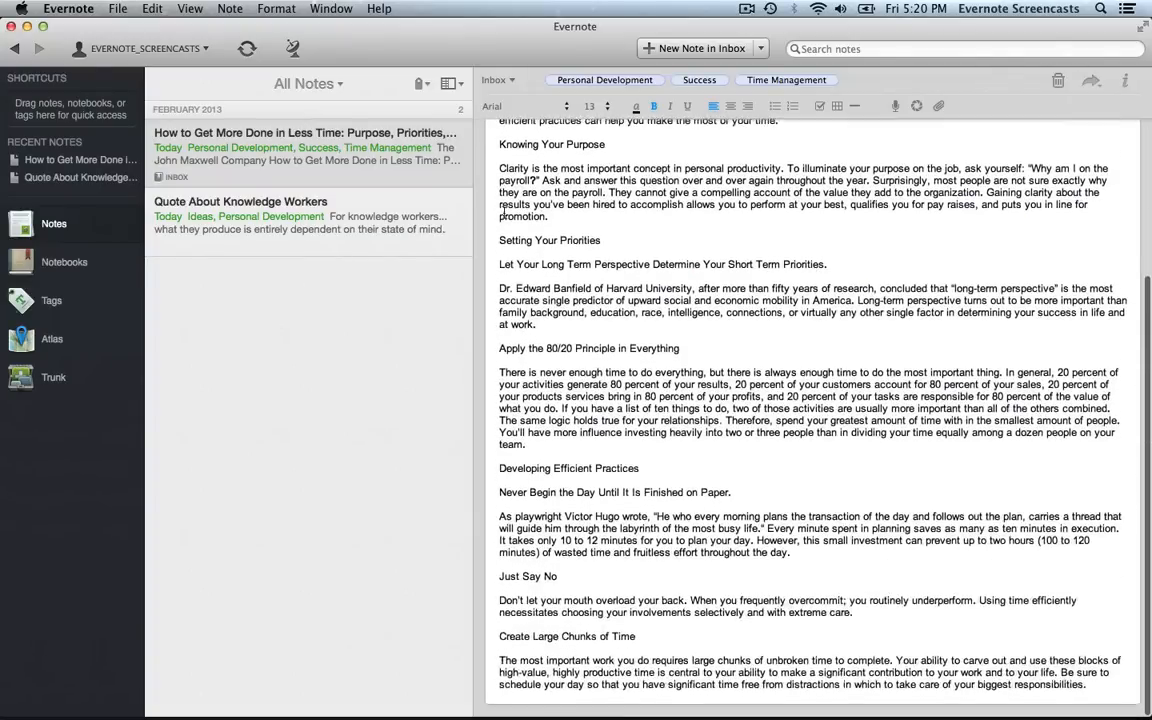
scroll(500, 210, "up", 5)
key("shift+super+Right")
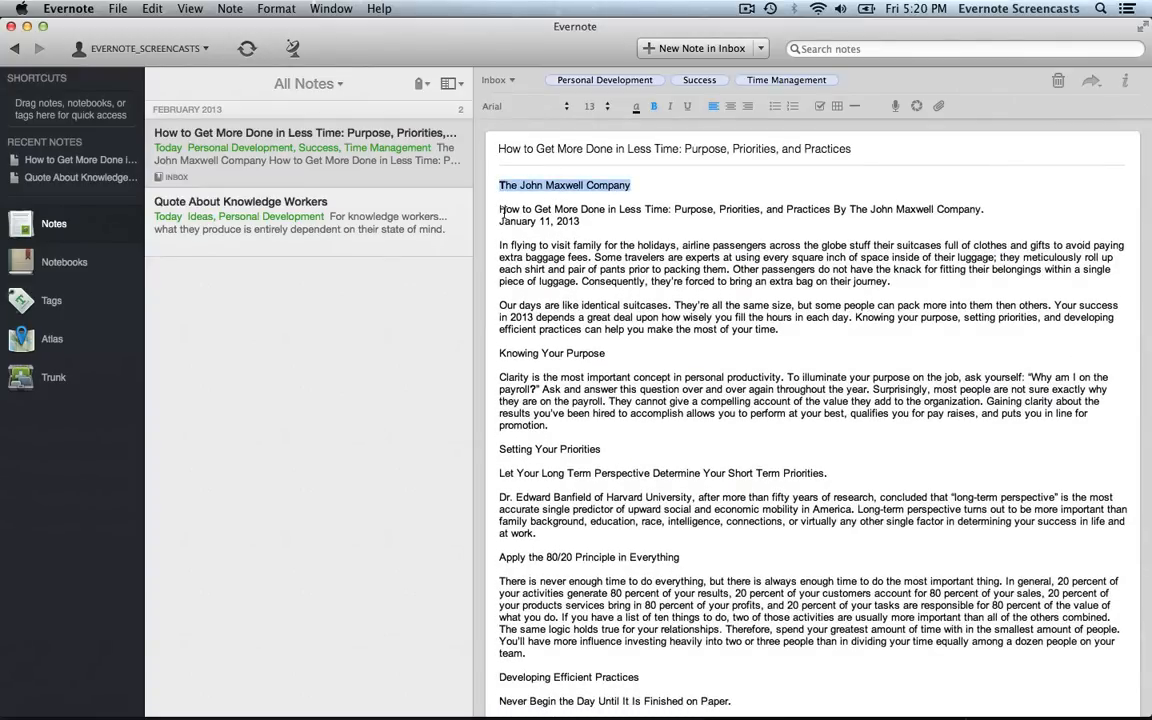
key("shift+Right")
key("shift+Down")
key("shift+Up")
key("BackSpace")
Step: Delete the byline "By The John Maxwell Company." from the end of the article's heading line
key("shift+super+Right")
key("Left")
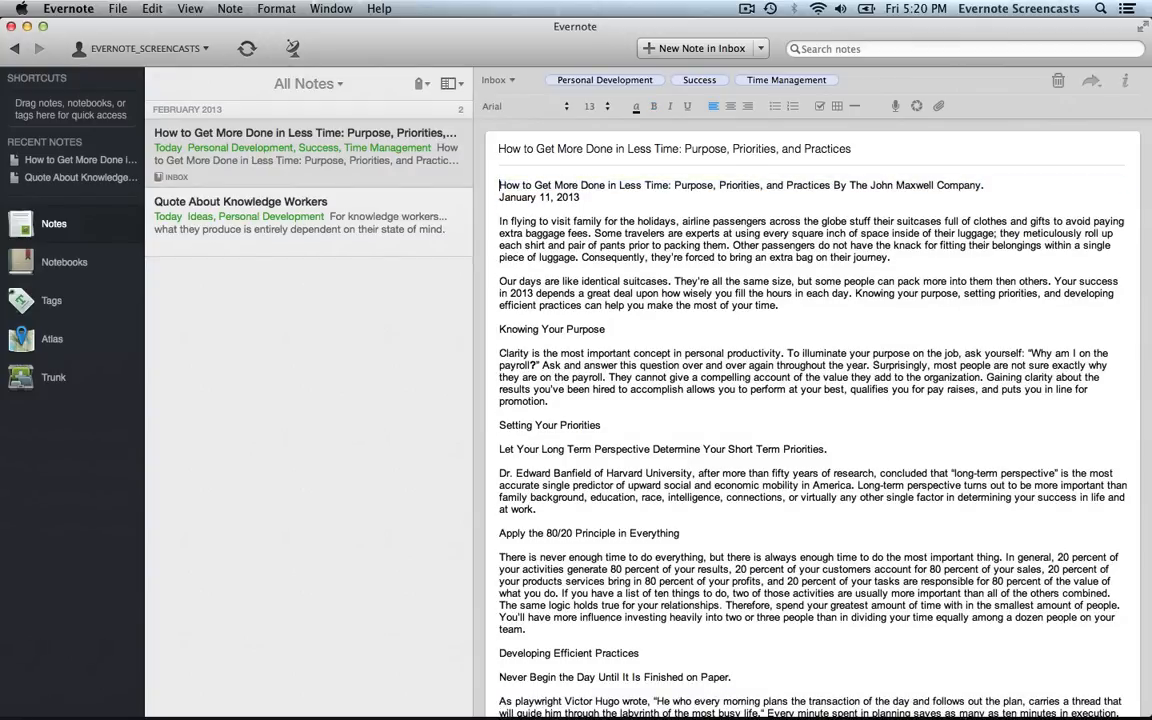
left_click(830, 188, "shift")
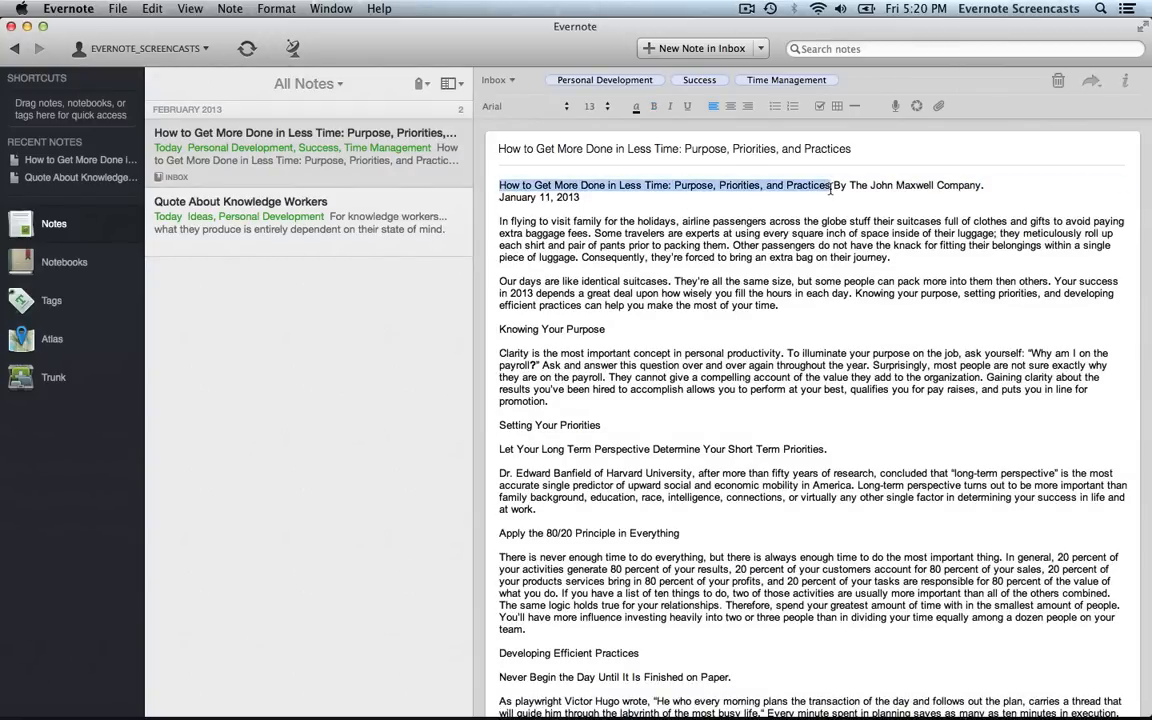
left_click(830, 188)
key("shift+super+Right")
key("BackSpace")
Step: Format the article's heading line in the note body in Georgia at size 18
key("shift+super+Left")
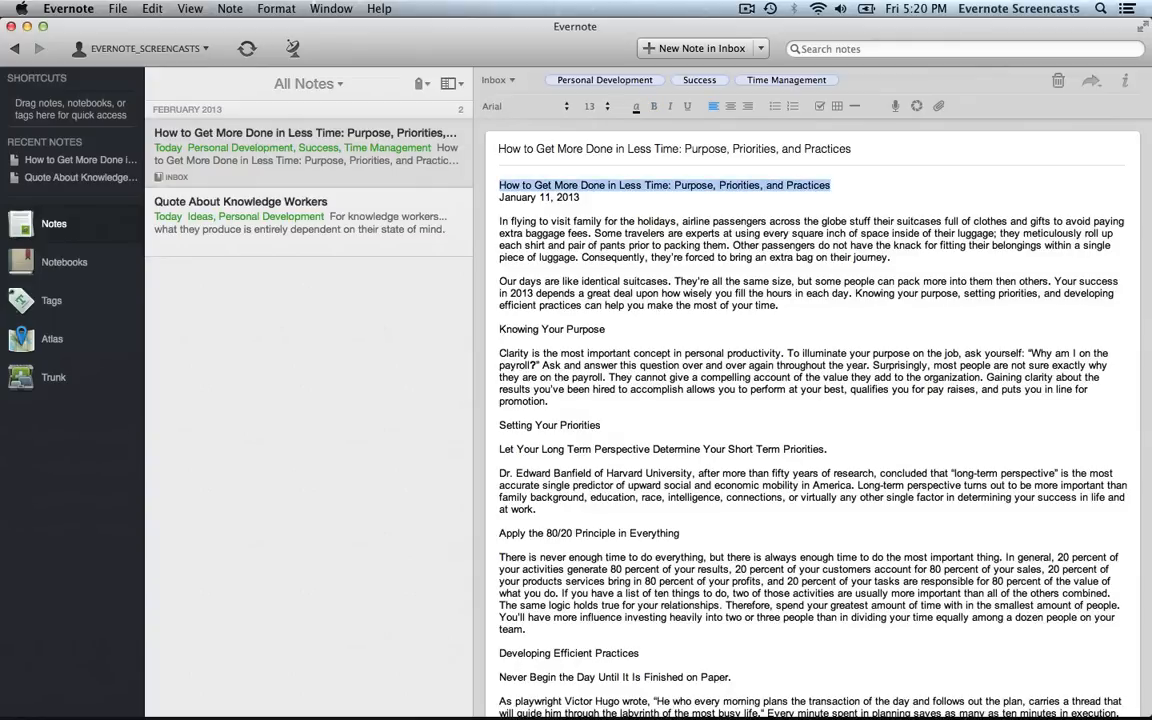
left_click(547, 106)
left_click(547, 157)
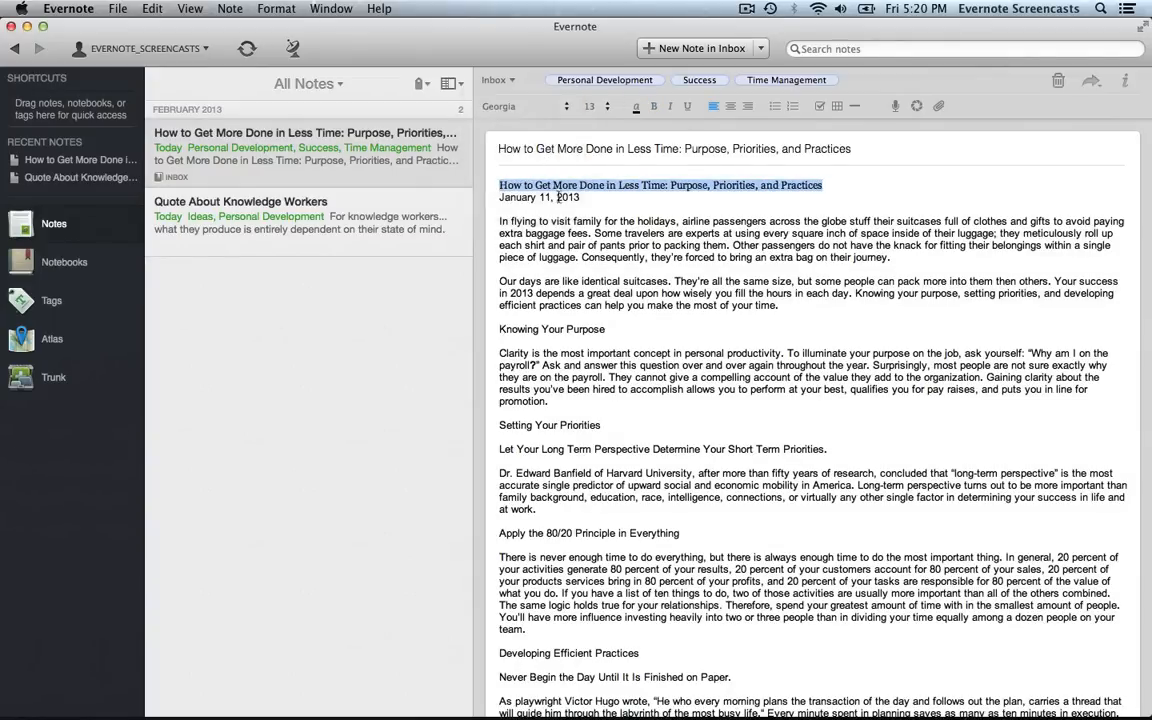
left_click(596, 108)
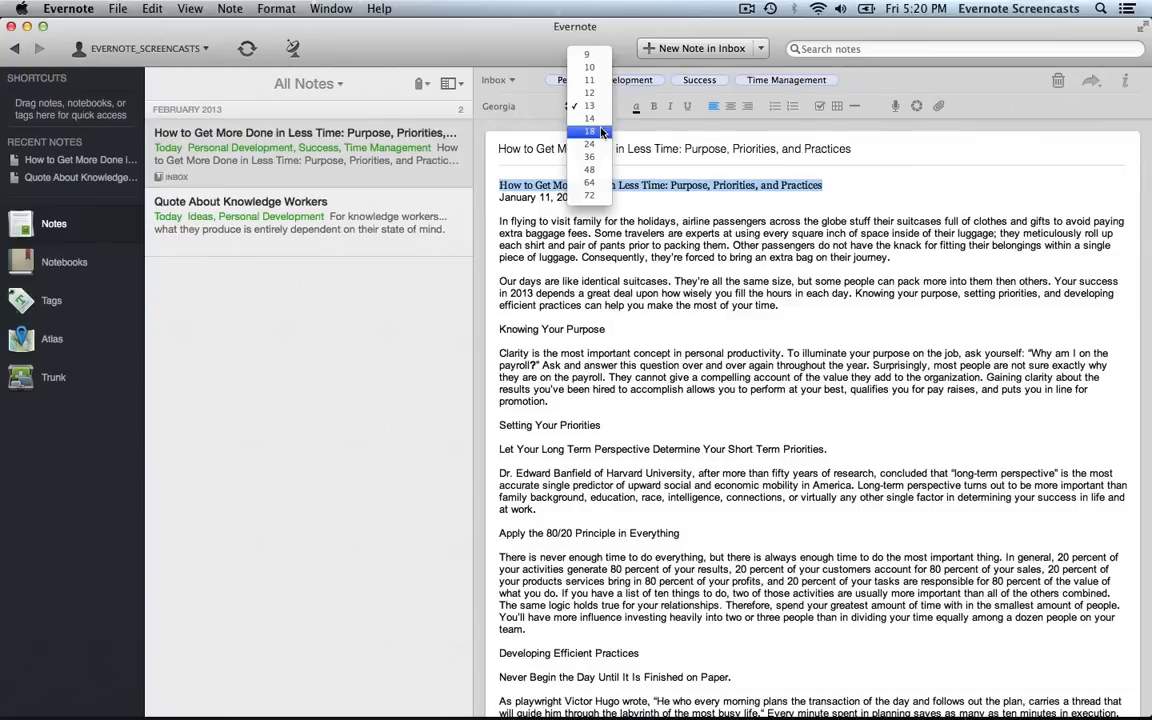
left_click(589, 131)
Step: Delete the date line "January 11, 2013" beneath the article's heading
left_click(609, 213)
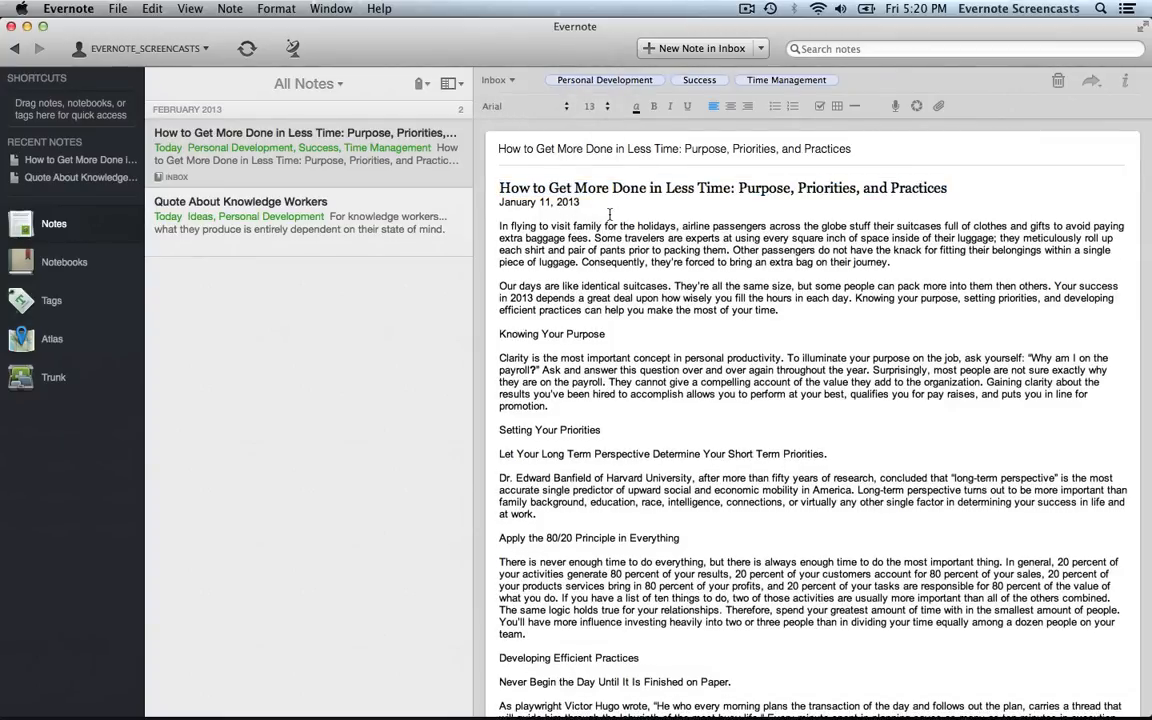
key("shift+Down")
key("BackSpace")
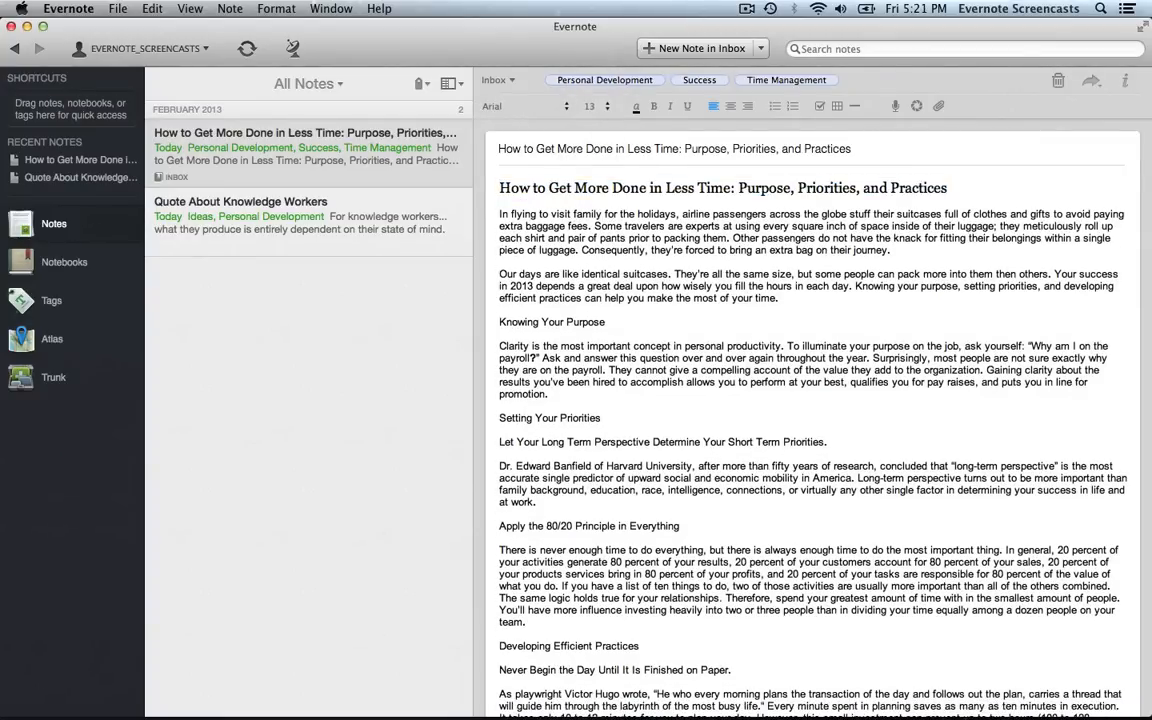
Step: Make the subheadings "Knowing Your Purpose" and "Setting Your Priorities" bold
left_click(613, 312)
key("shift+Down")
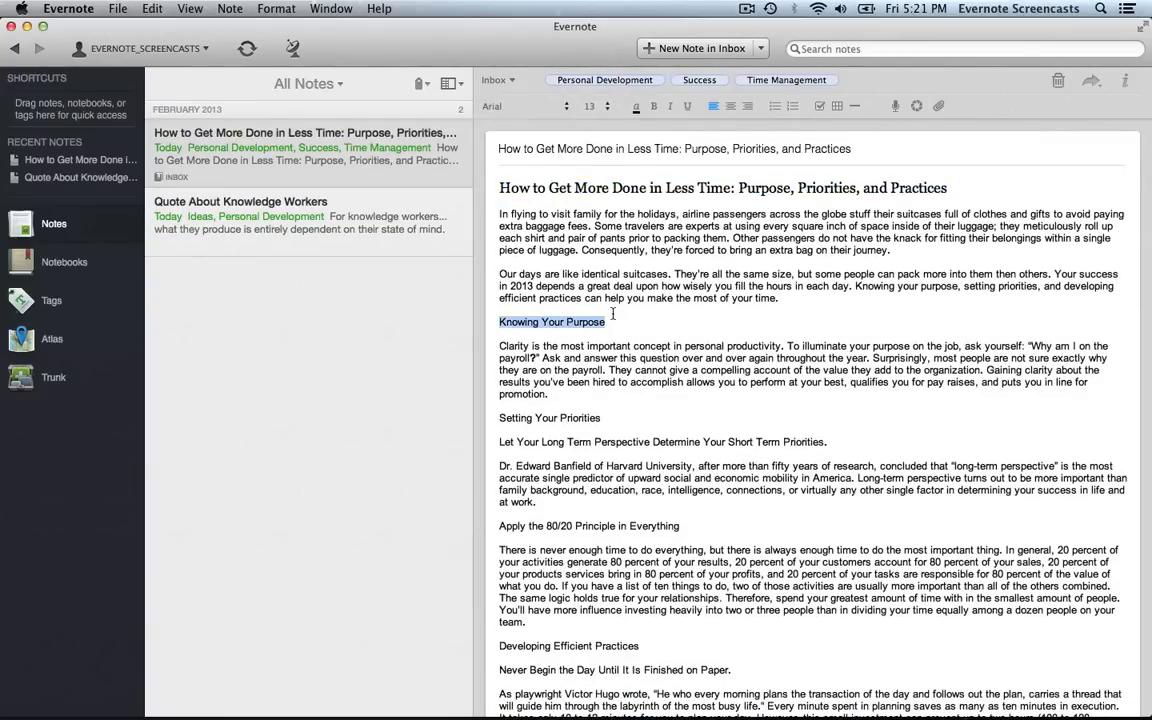
left_click(650, 110)
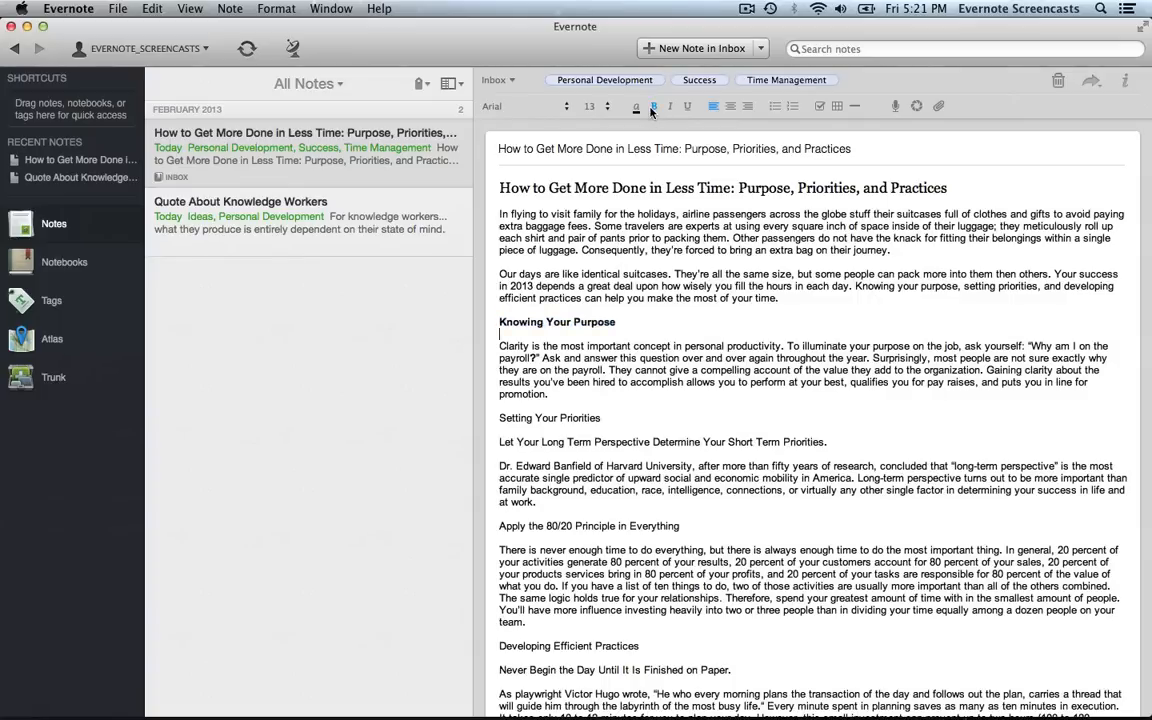
key("shift+Down")
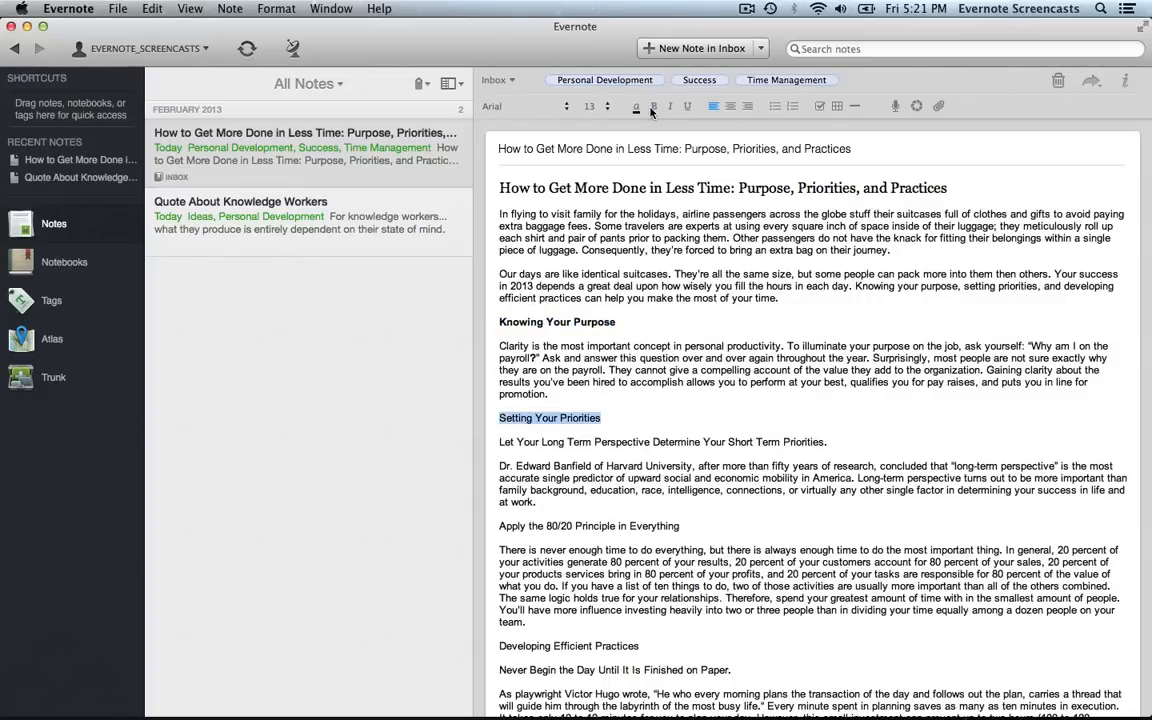
left_click(650, 110)
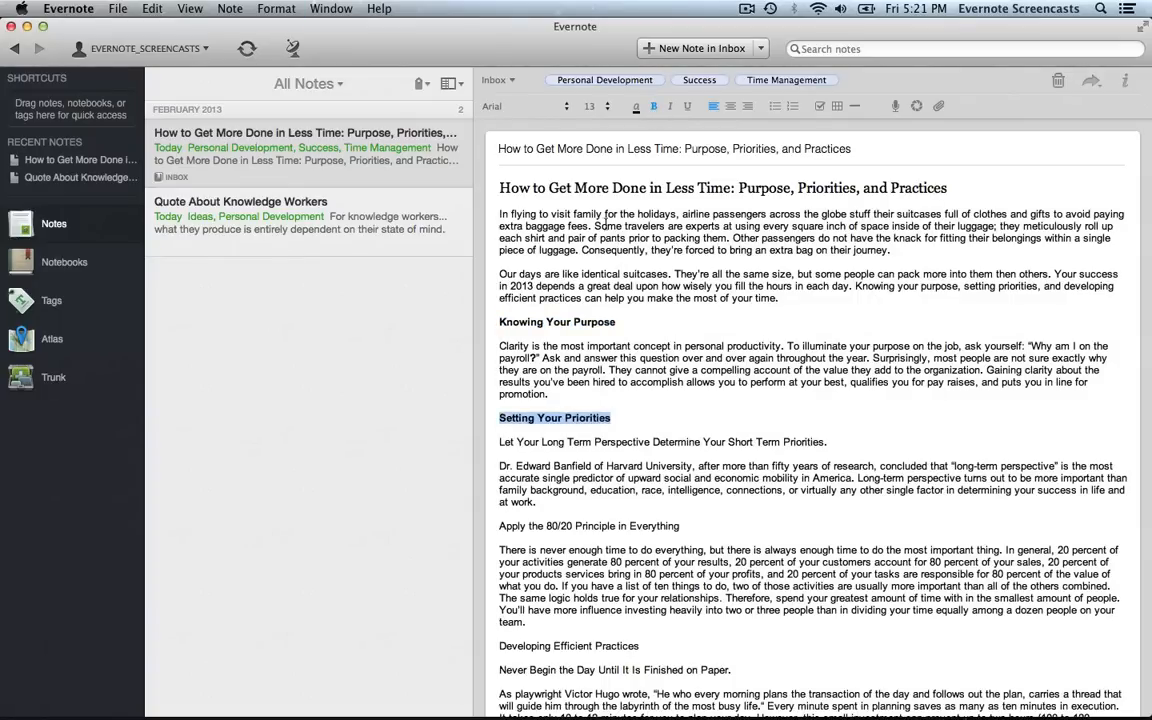
Step: Make the subheadings "Apply the 80/20 Principle in Everything" and "Developing Efficient Practices" bold
left_click(506, 520)
key("shift+Down")
key("super+b")
scroll(504, 637, "down", 1)
left_click(499, 638)
key("shift+Down")
key("super+b")
Step: Make the subheadings "Just Say No" and "Create Large Chunks of Time" bold
scroll(500, 640, "down", 4)
left_click(498, 574)
key("shift+Down")
key("super+b")
left_click(499, 637)
key("shift+Down")
scroll(506, 333, "up", 4)
scroll(599, 406, "down", 4)
scroll(600, 406, "up", 4)
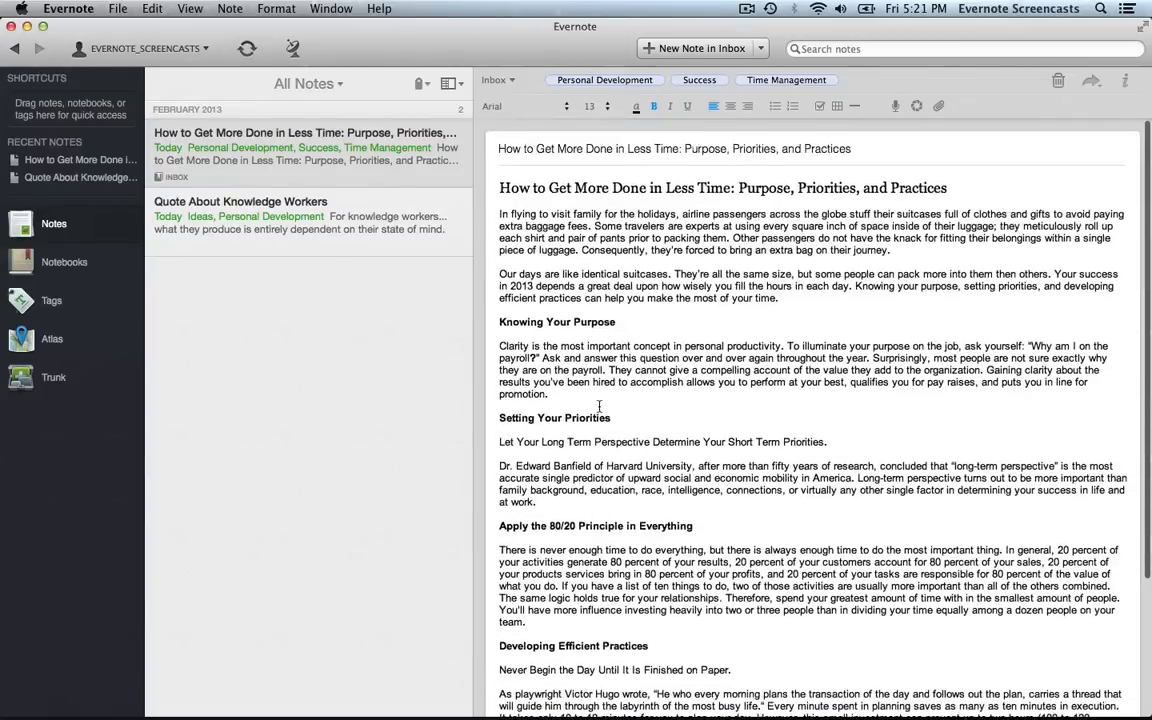
Step: Color the paragraph under "Knowing Your Purpose" with Red from the Apple palette
left_click(499, 346)
key("shift+Down")
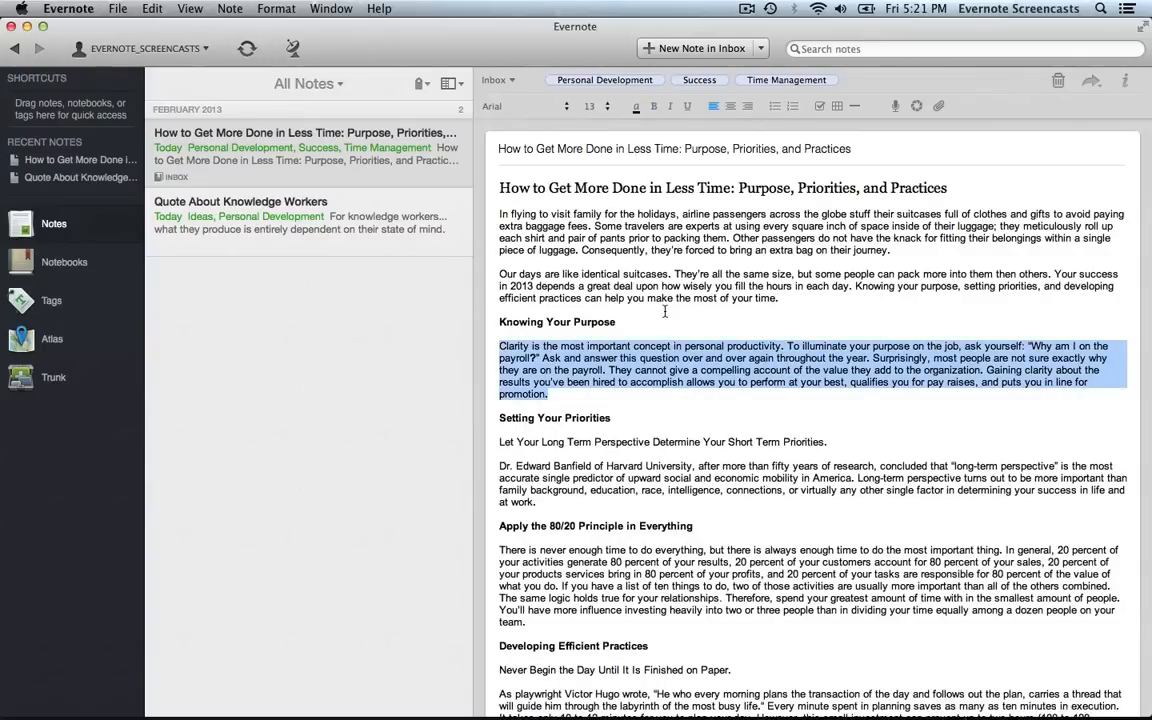
left_click(636, 106)
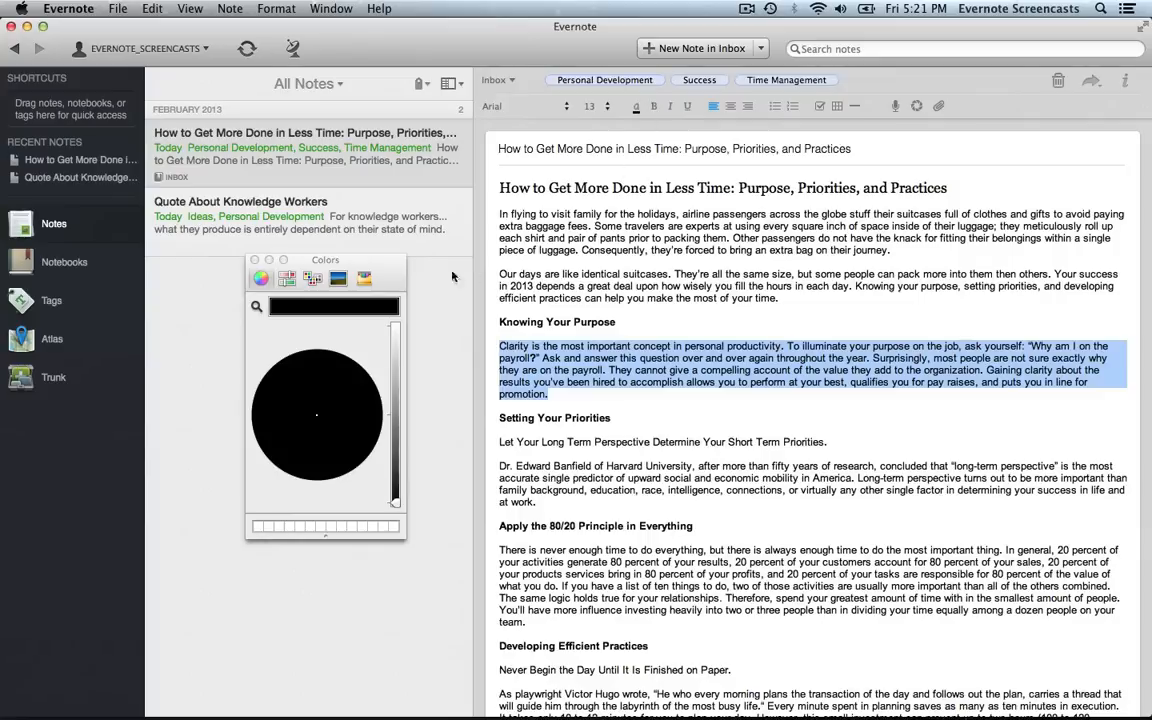
left_click(286, 278)
left_click(312, 278)
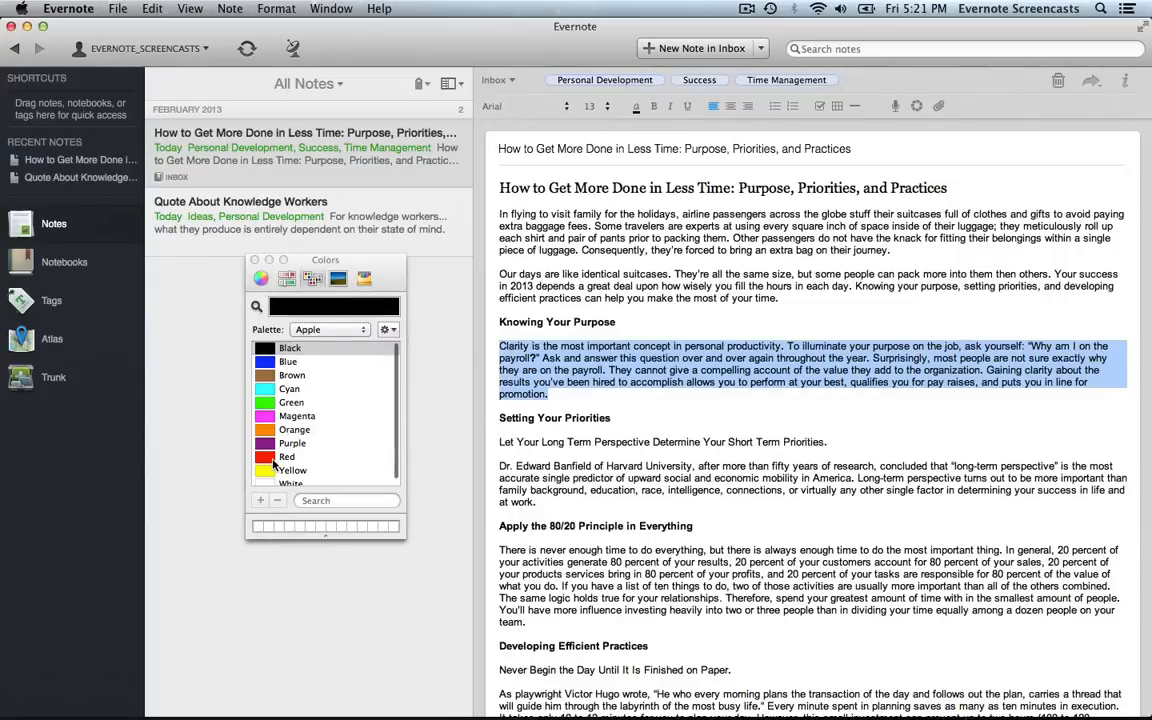
left_click(277, 461)
left_click(255, 260)
left_click(711, 342)
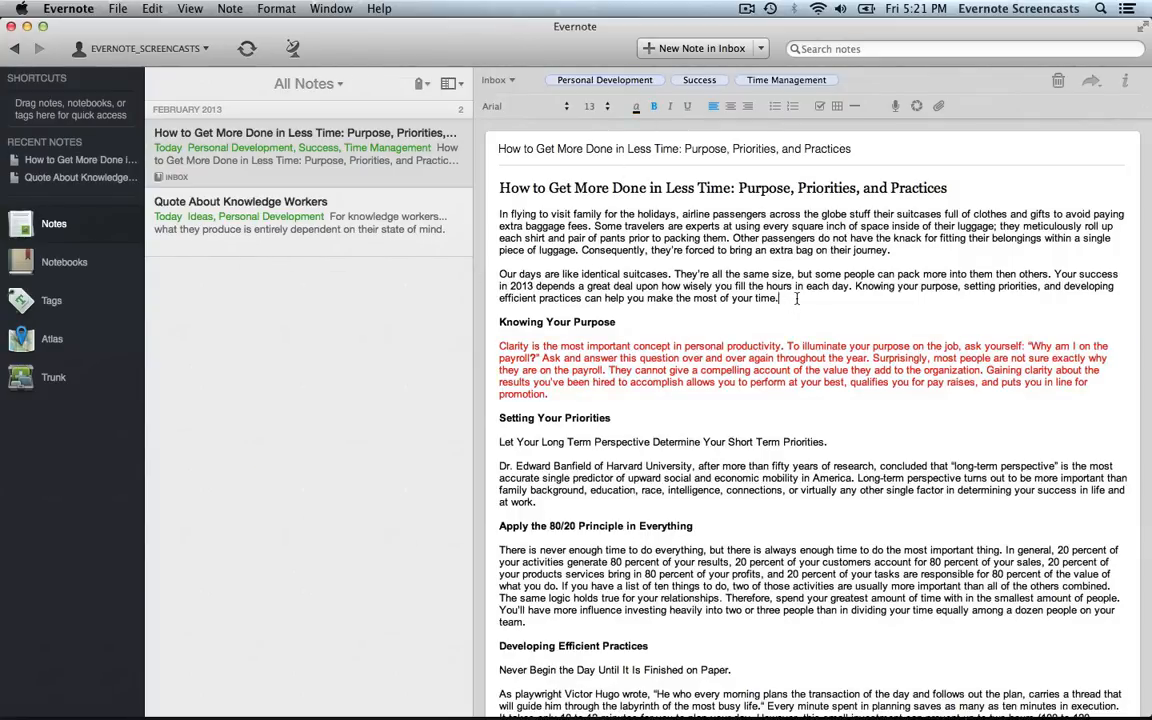
Step: Set the font size of all article text below the heading to 14
left_click(499, 187)
scroll(499, 195, "down", 5)
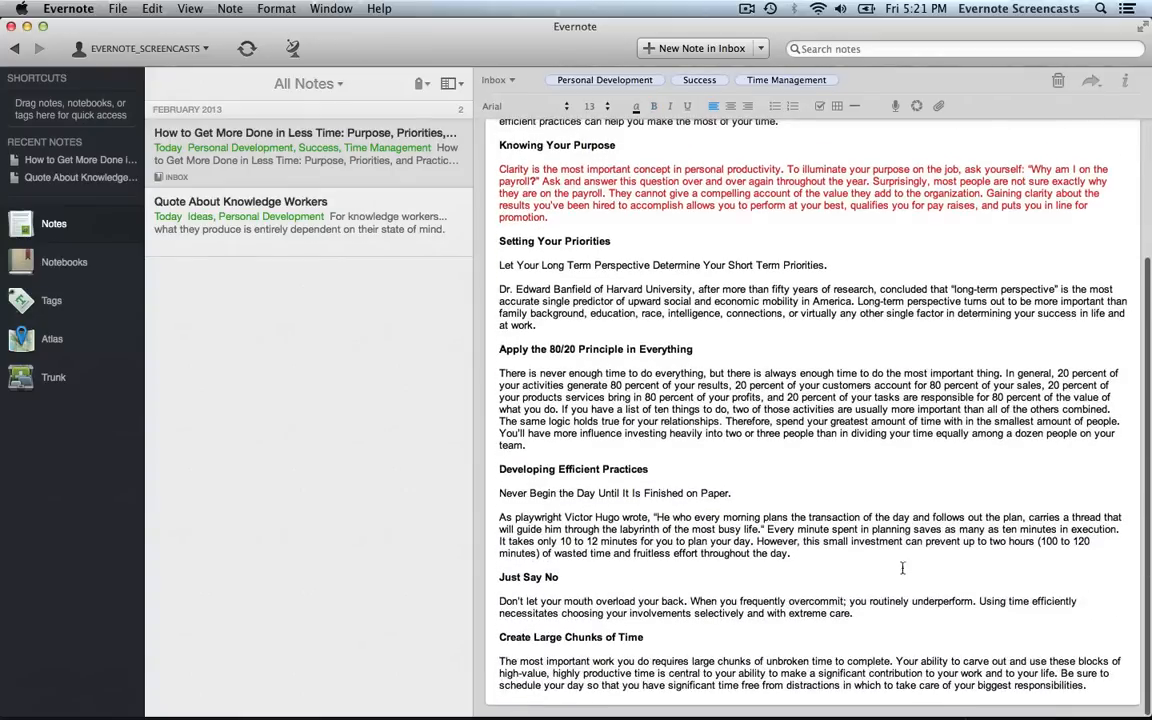
left_click(1091, 683, "shift")
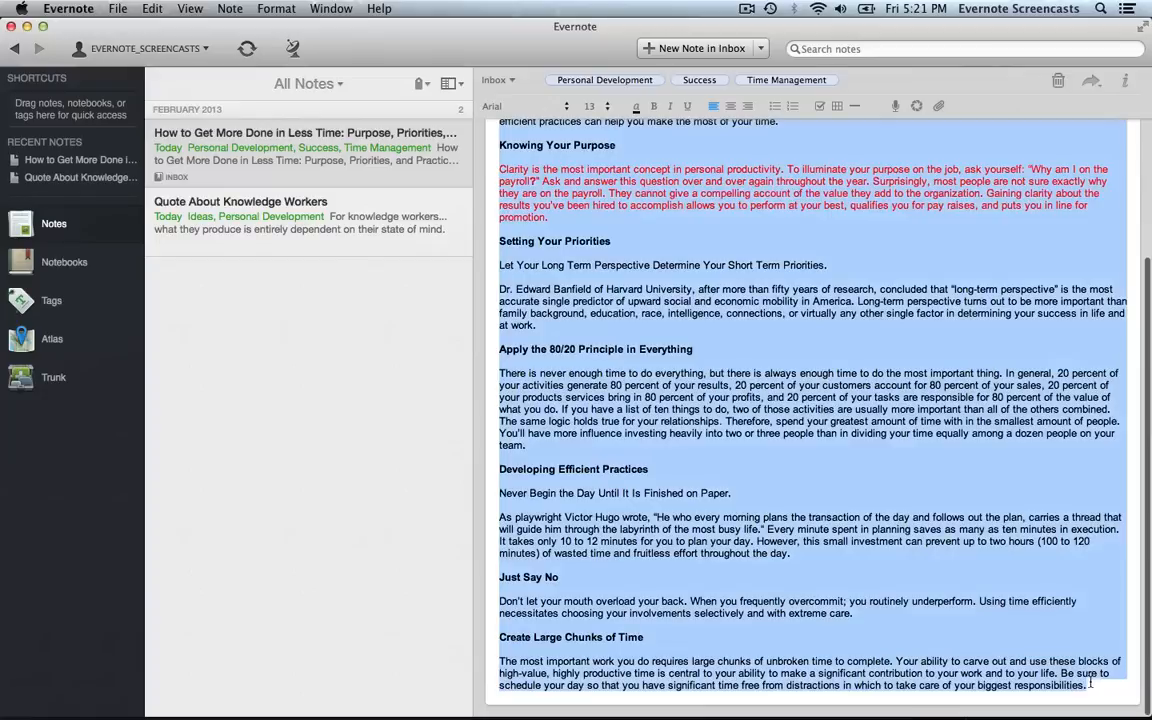
left_click(598, 106)
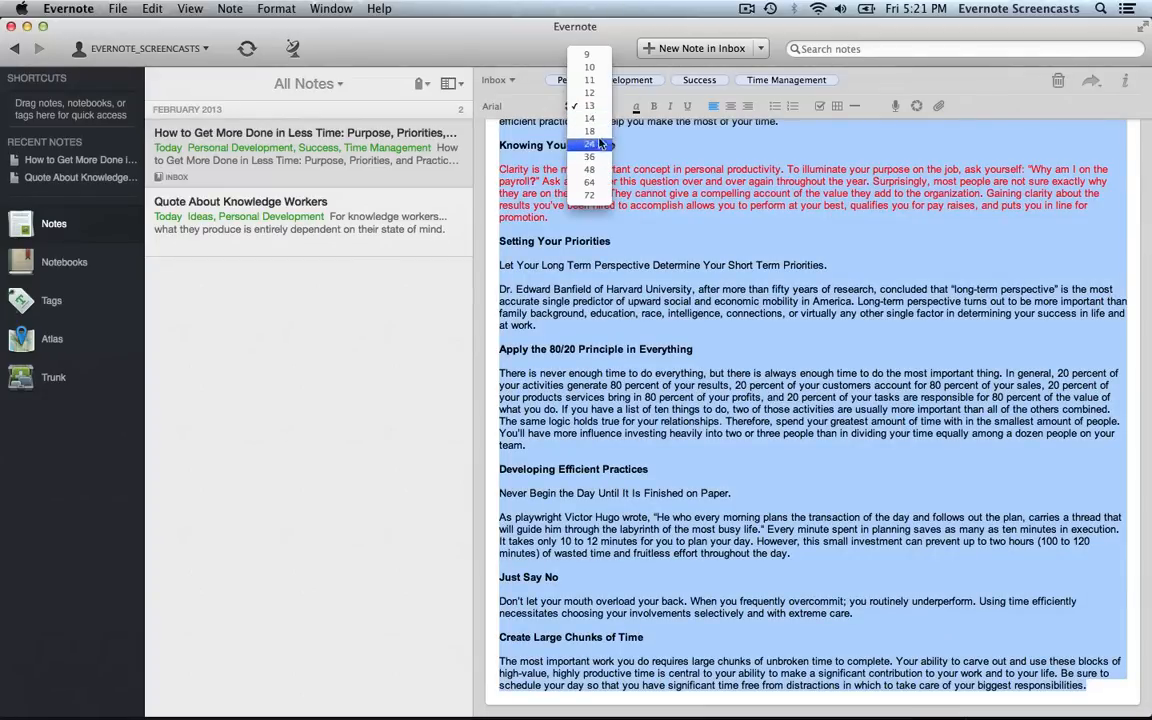
left_click(598, 120)
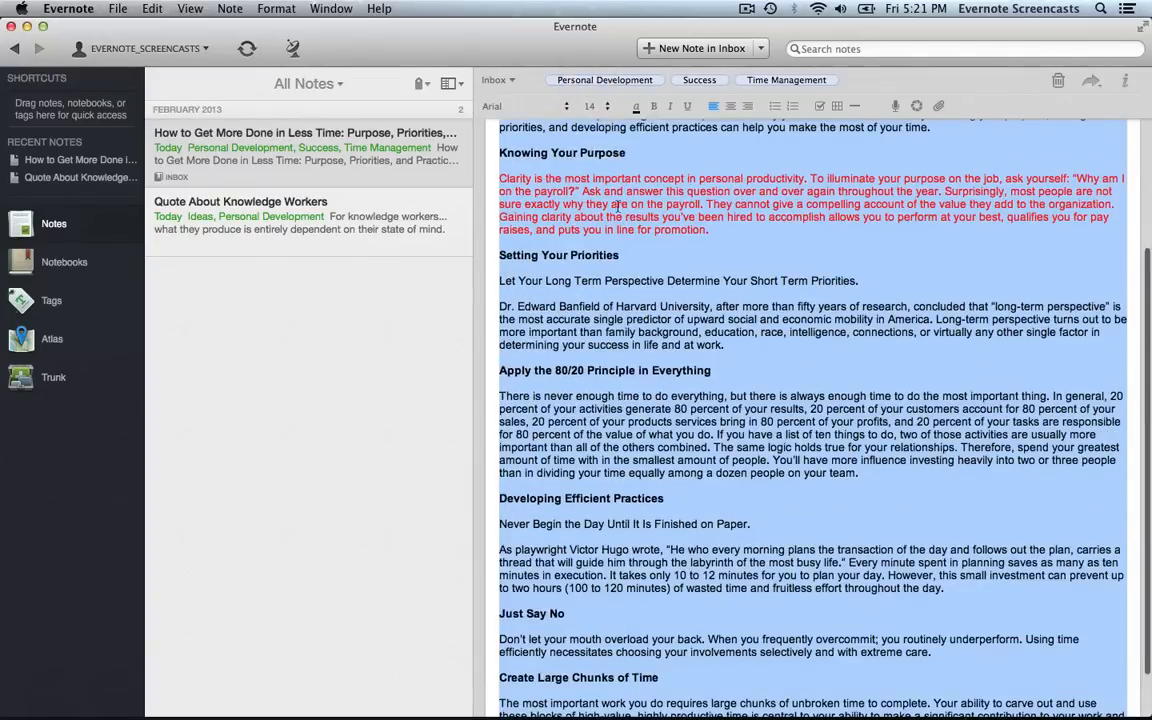
scroll(621, 201, "up", 5)
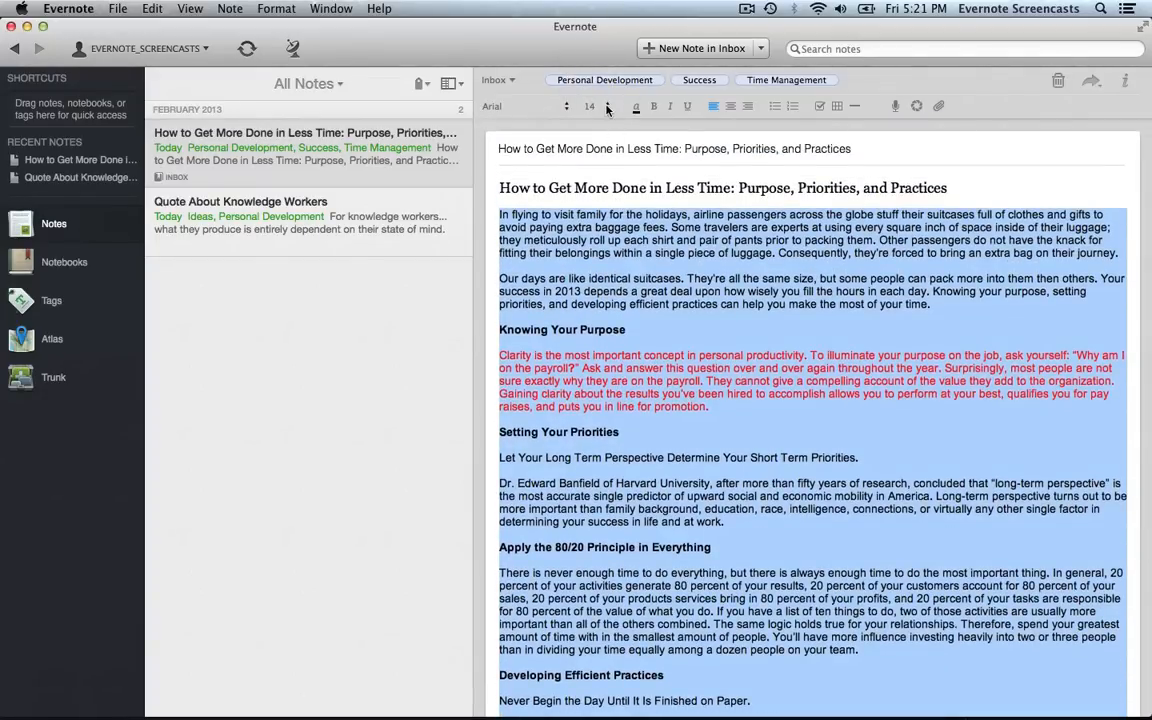
left_click(604, 107)
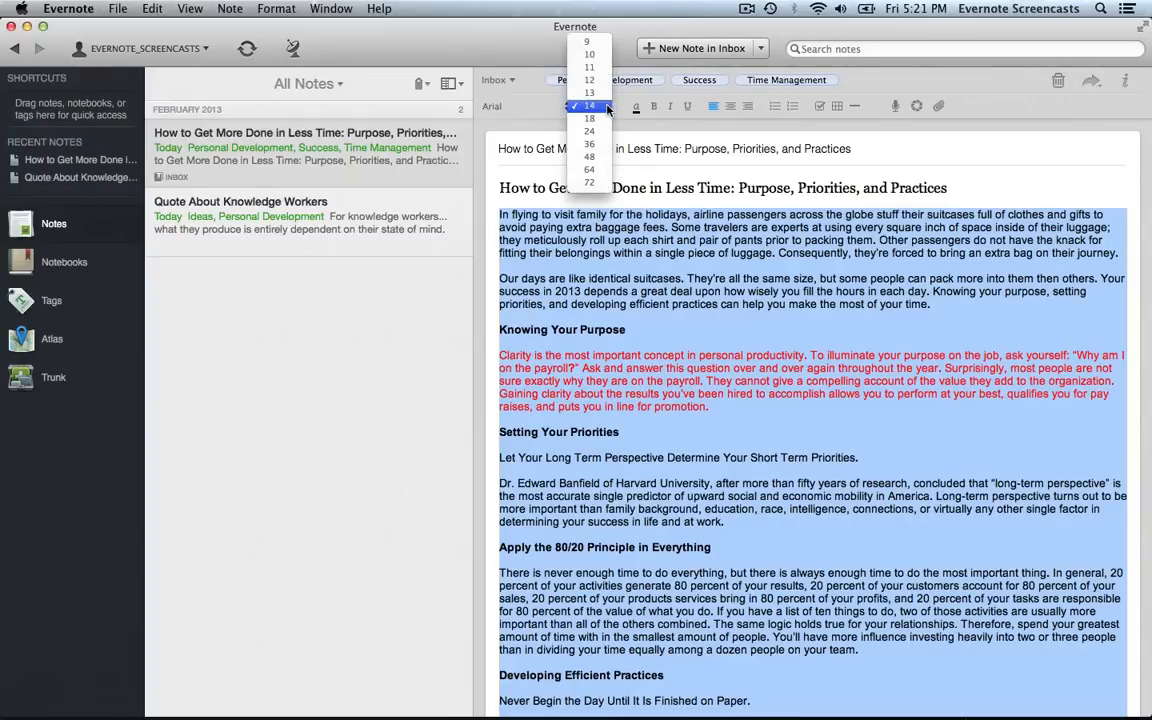
left_click(590, 106)
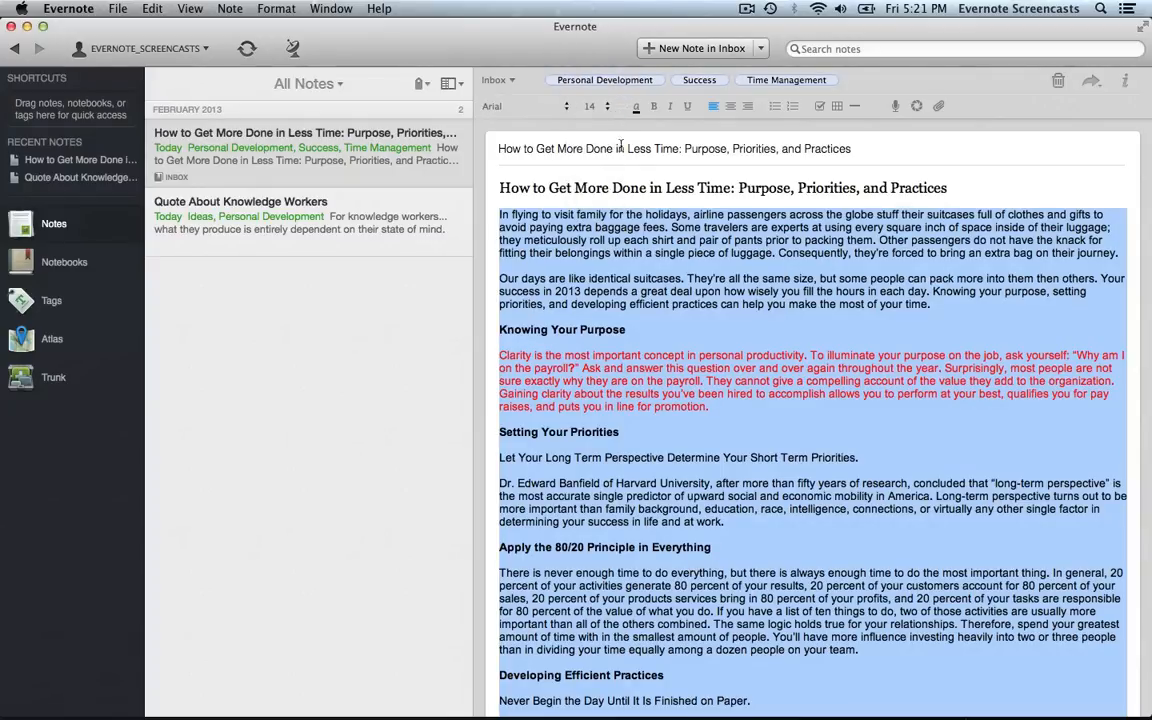
left_click(607, 109)
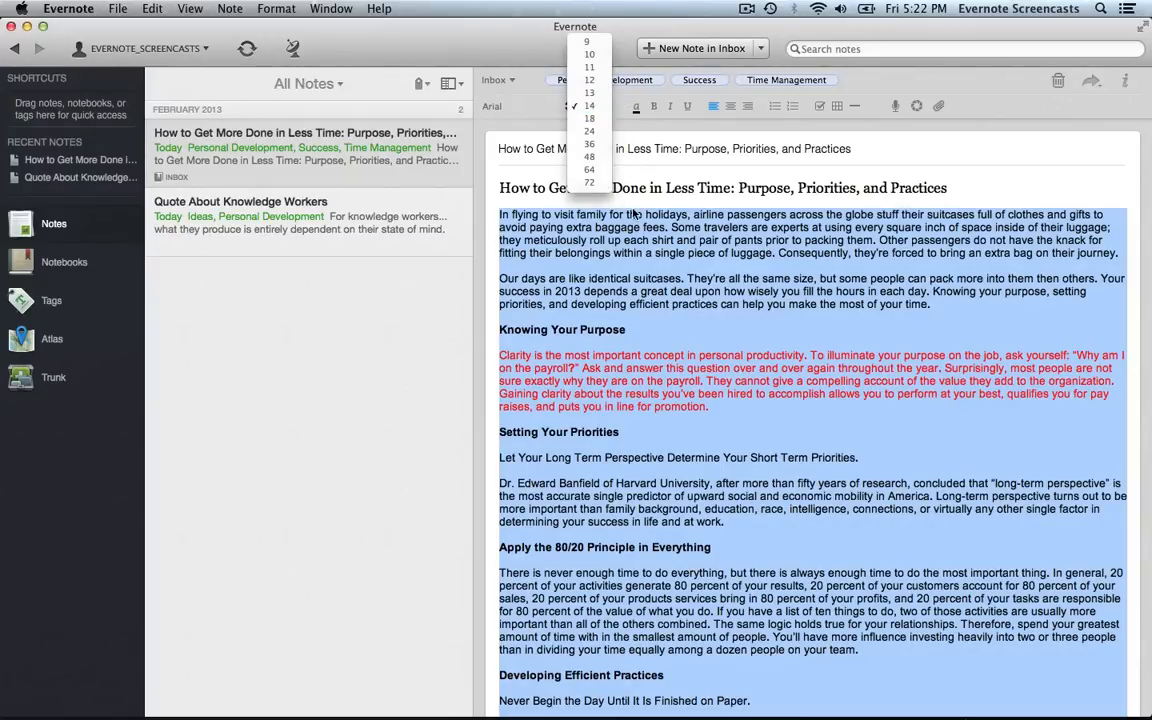
left_click(632, 208)
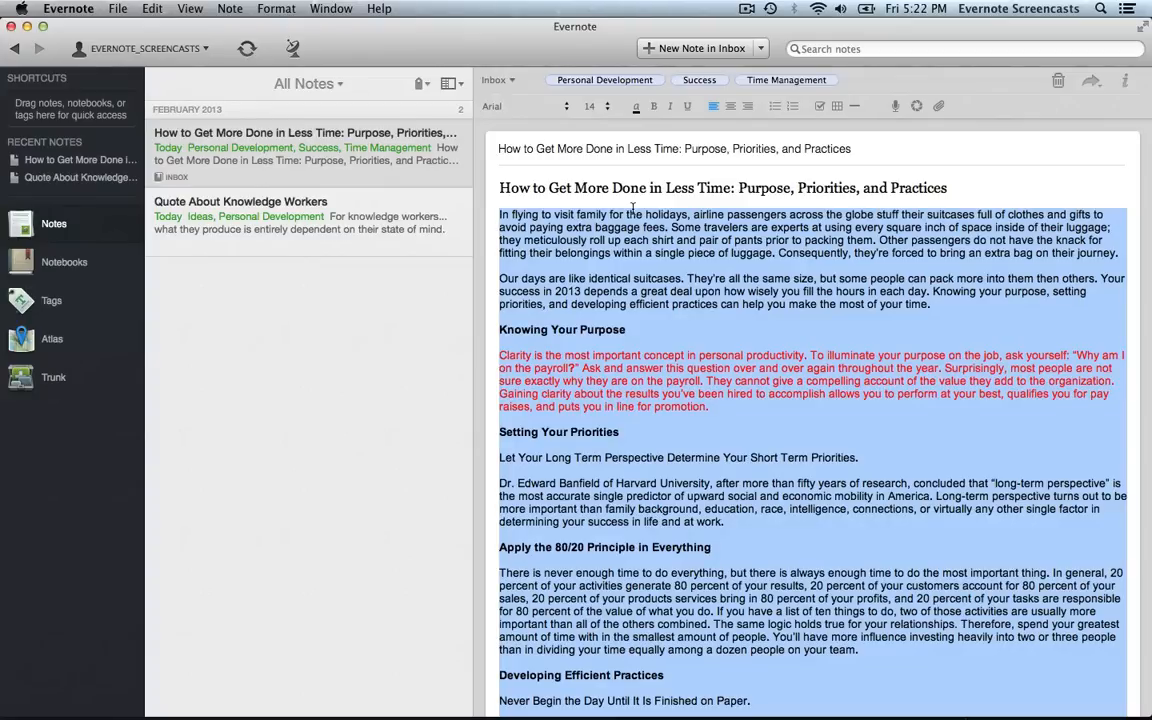
Step: Enlarge the selected article text to font size 16 and return it to 14
key("super+plus")
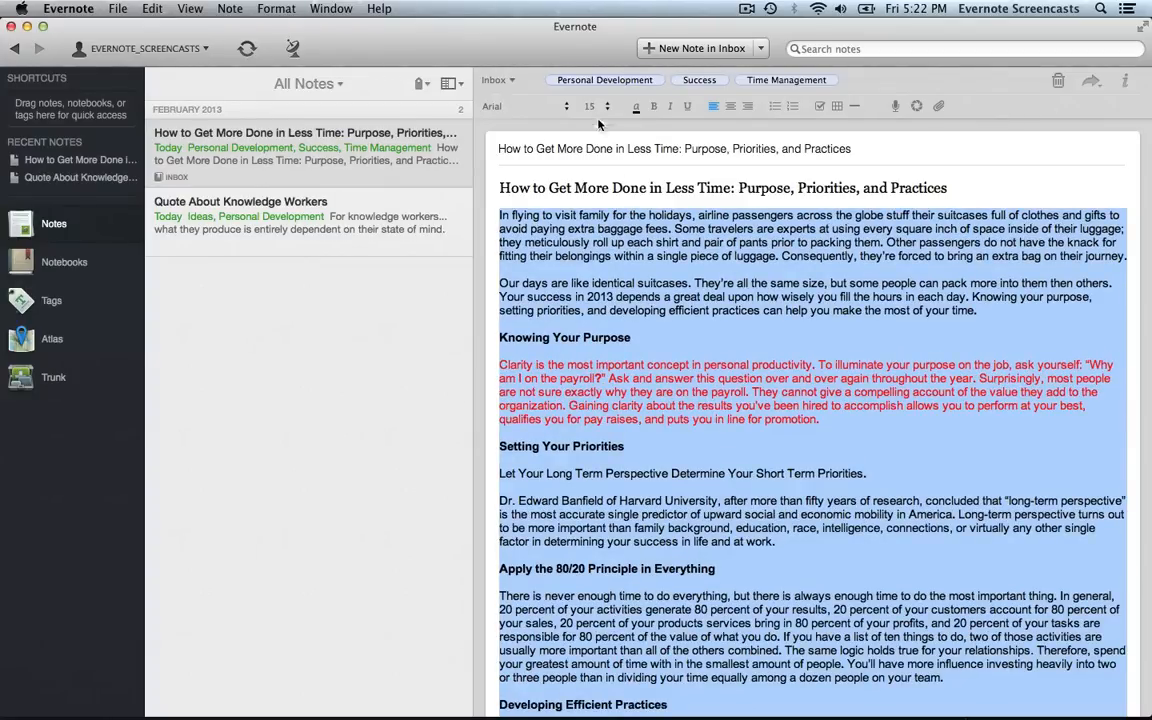
key("super+plus")
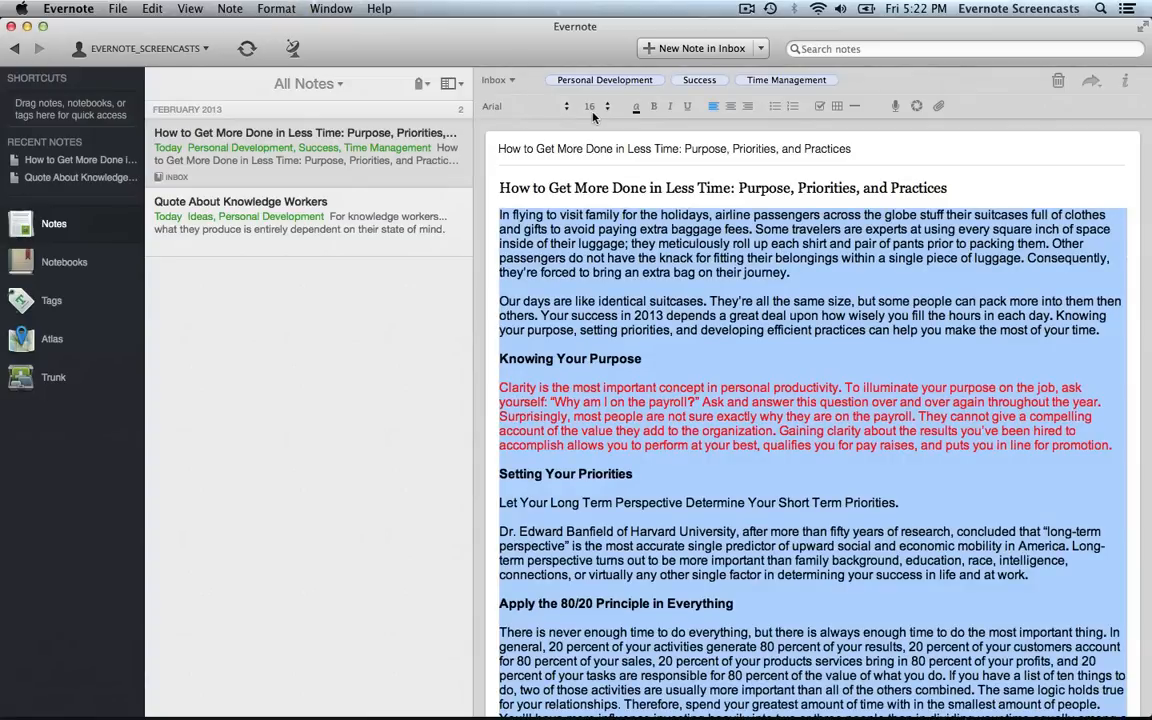
left_click(598, 107)
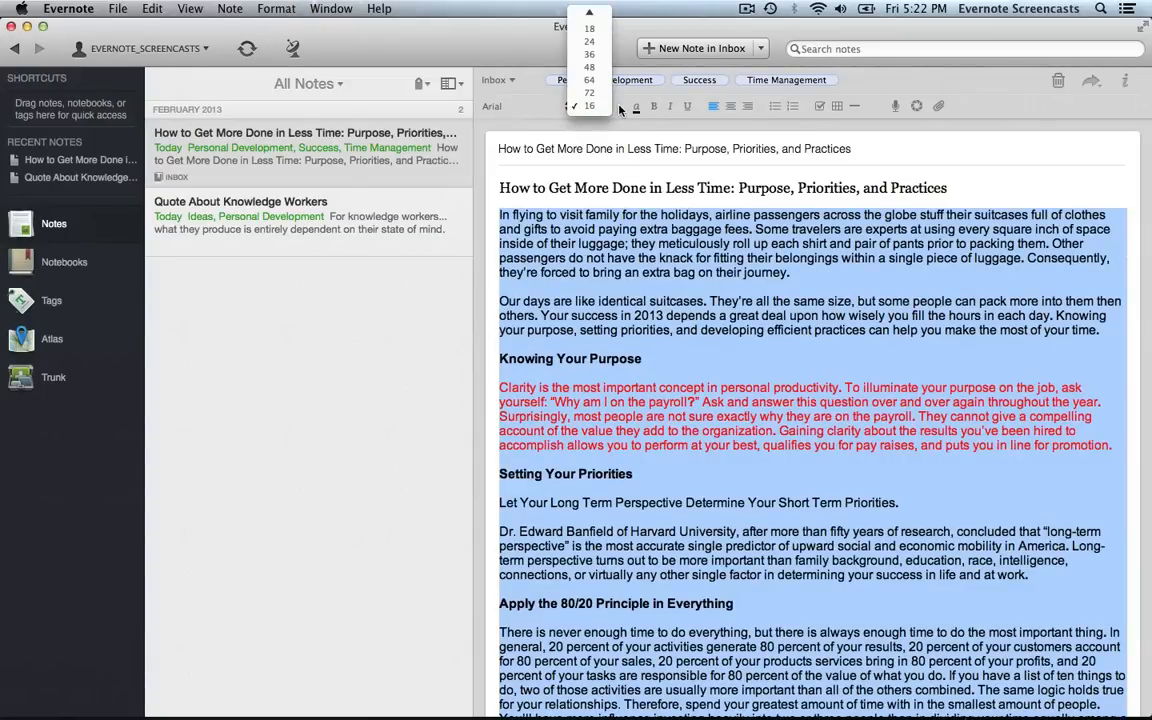
left_click(619, 111)
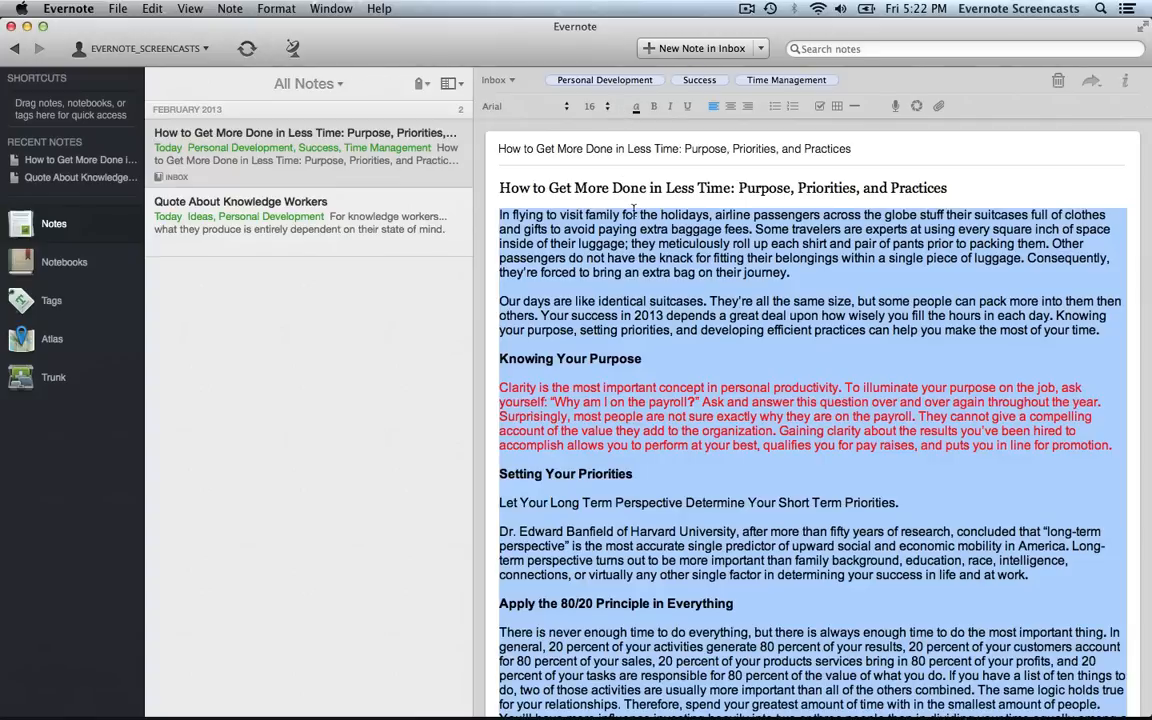
key("super+minus")
key("super+minus")
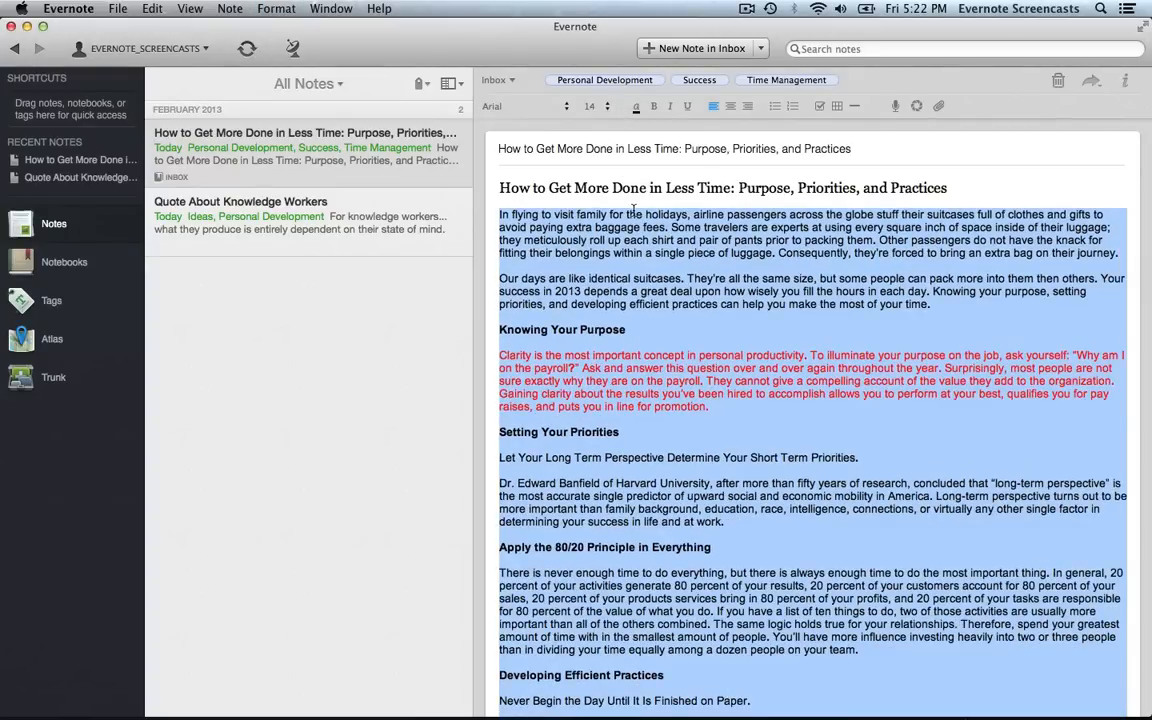
left_click(633, 212)
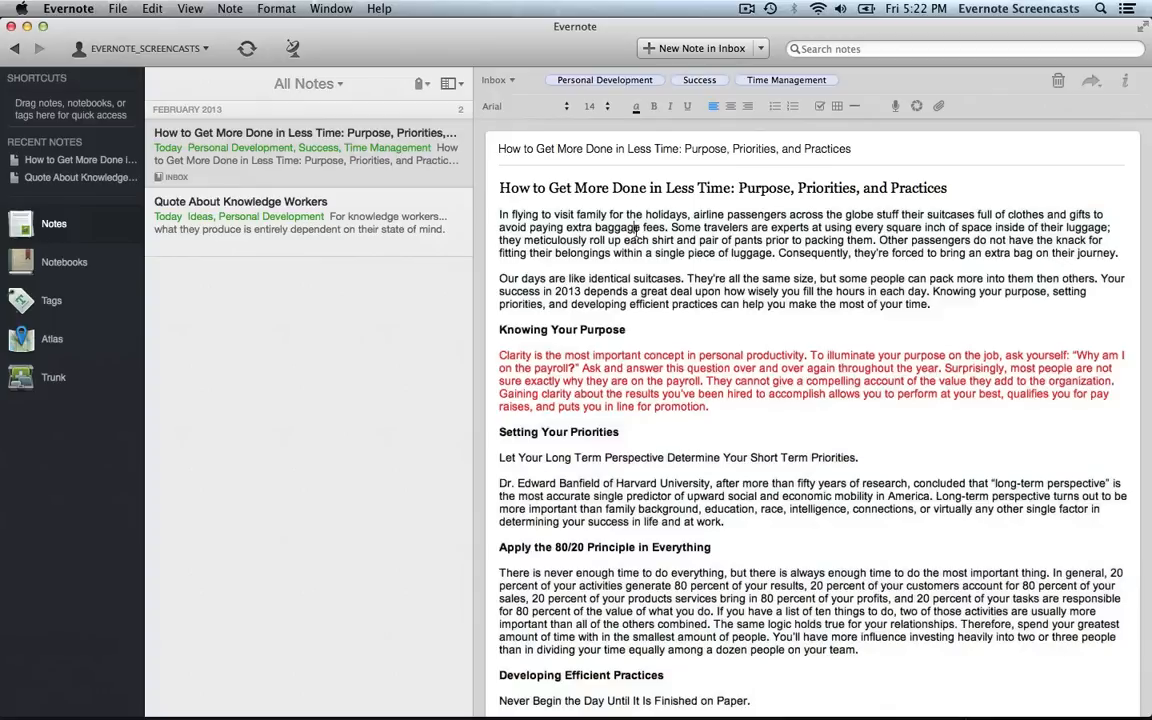
Step: Apply strikethrough to the closing section "Create Large Chunks of Time", including its subheading and paragraph
scroll(636, 232, "down", 4)
scroll(636, 232, "down", 3)
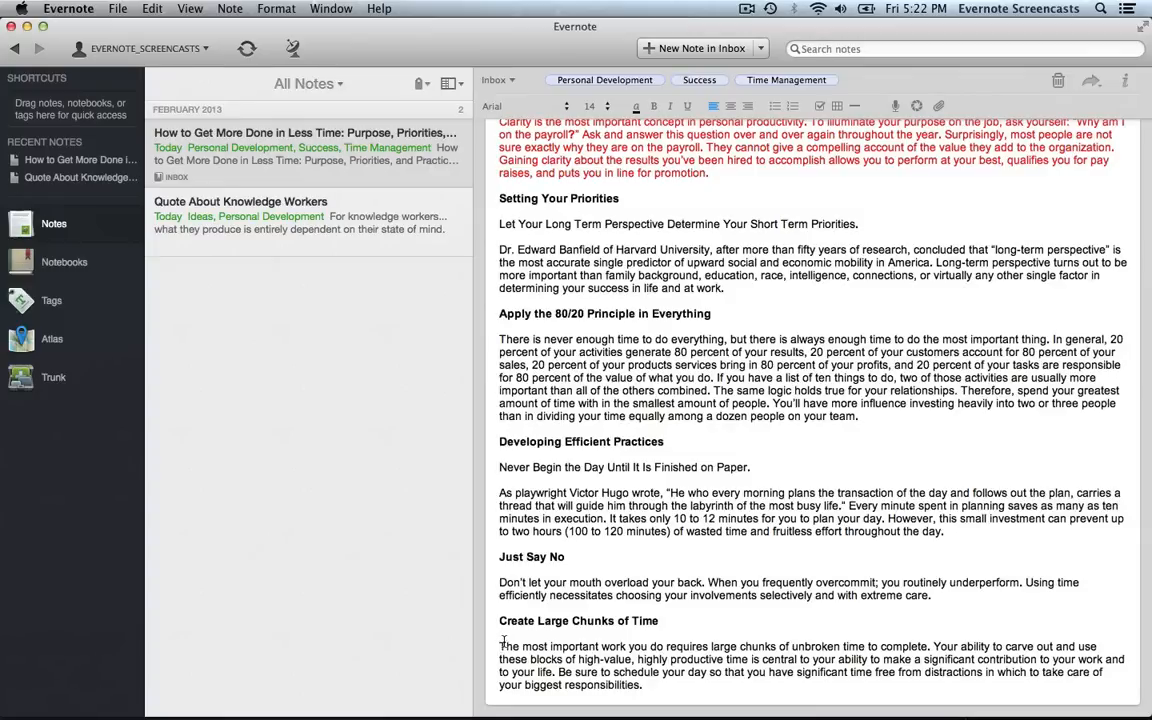
key("shift+Down")
key("shift+Down")
key("shift+Down")
key("shift+Down")
key("Up")
key("shift+Down")
key("shift+Down")
key("shift+Down")
key("shift+Down")
key("shift+Down")
key("shift+Down")
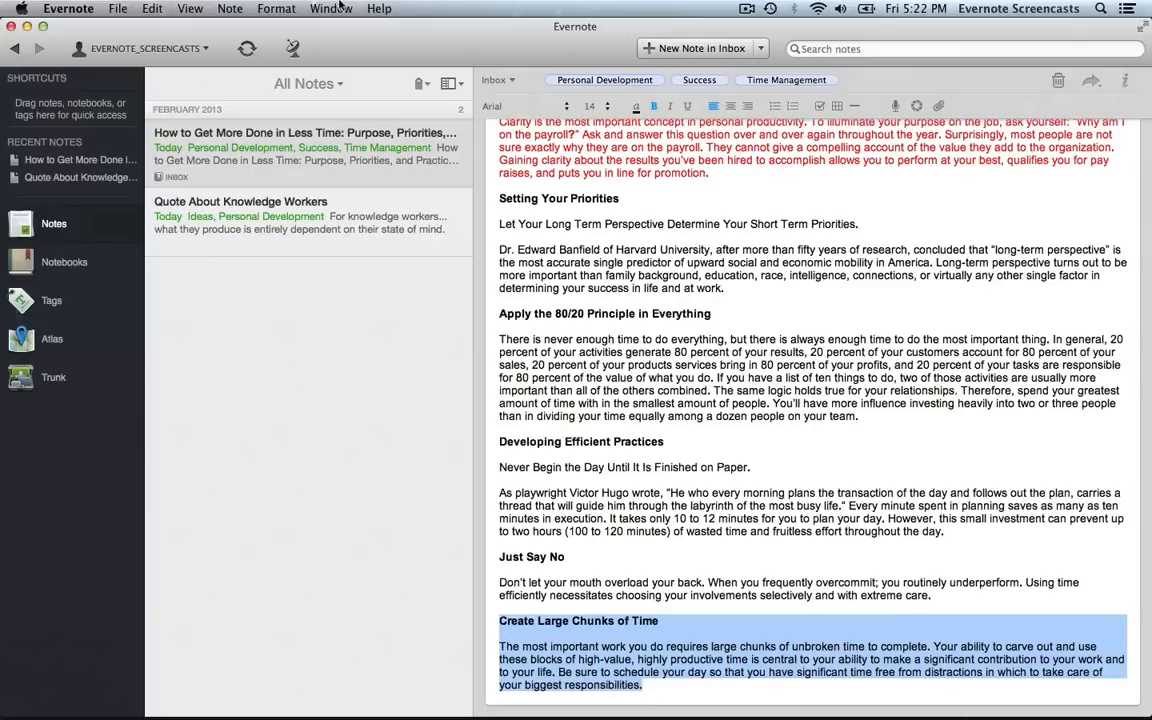
left_click(278, 8)
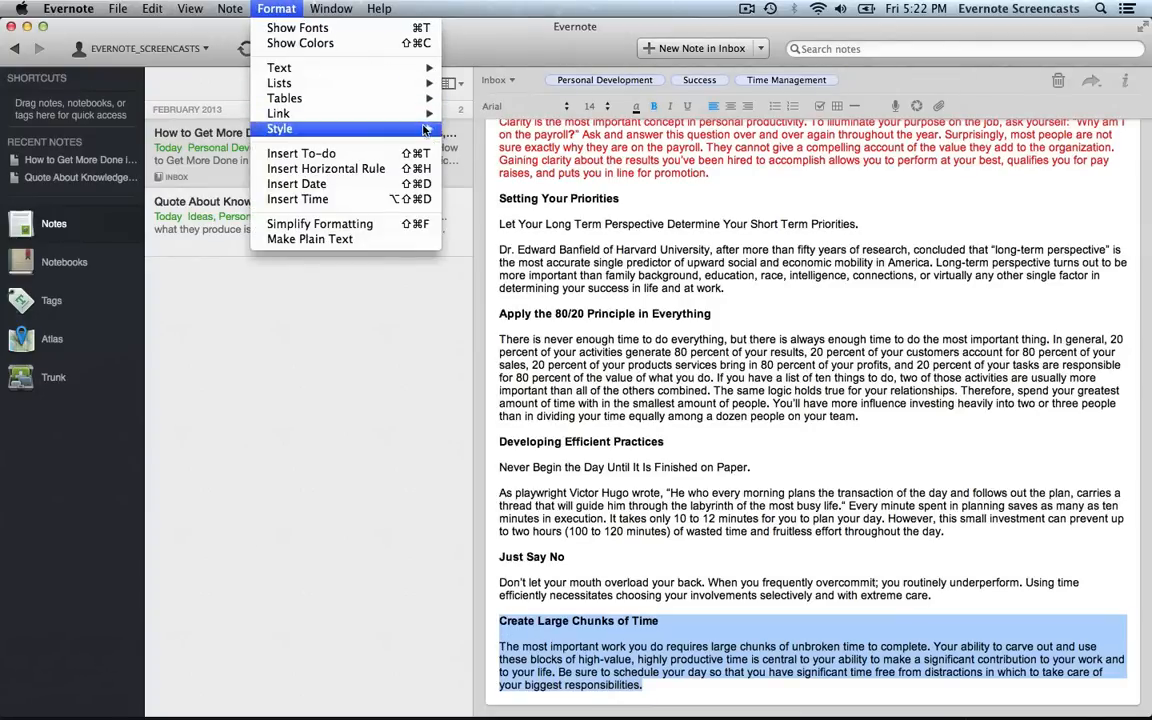
mouse_move(400, 128)
left_click(455, 158)
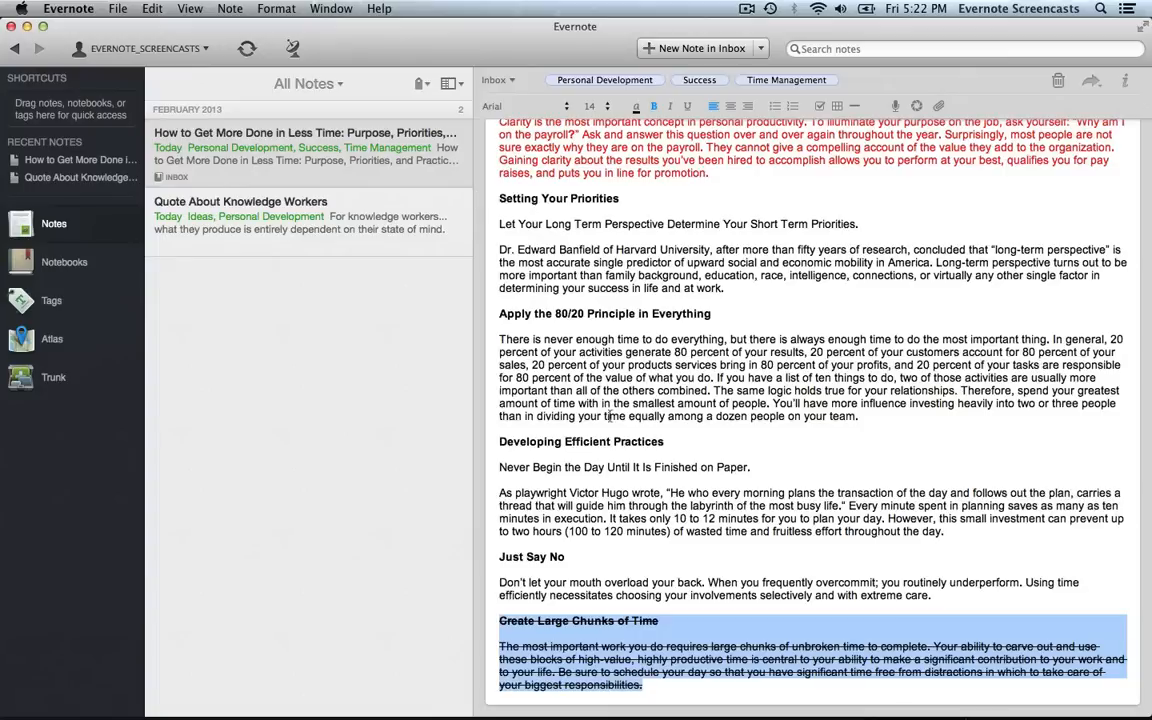
left_click(658, 542)
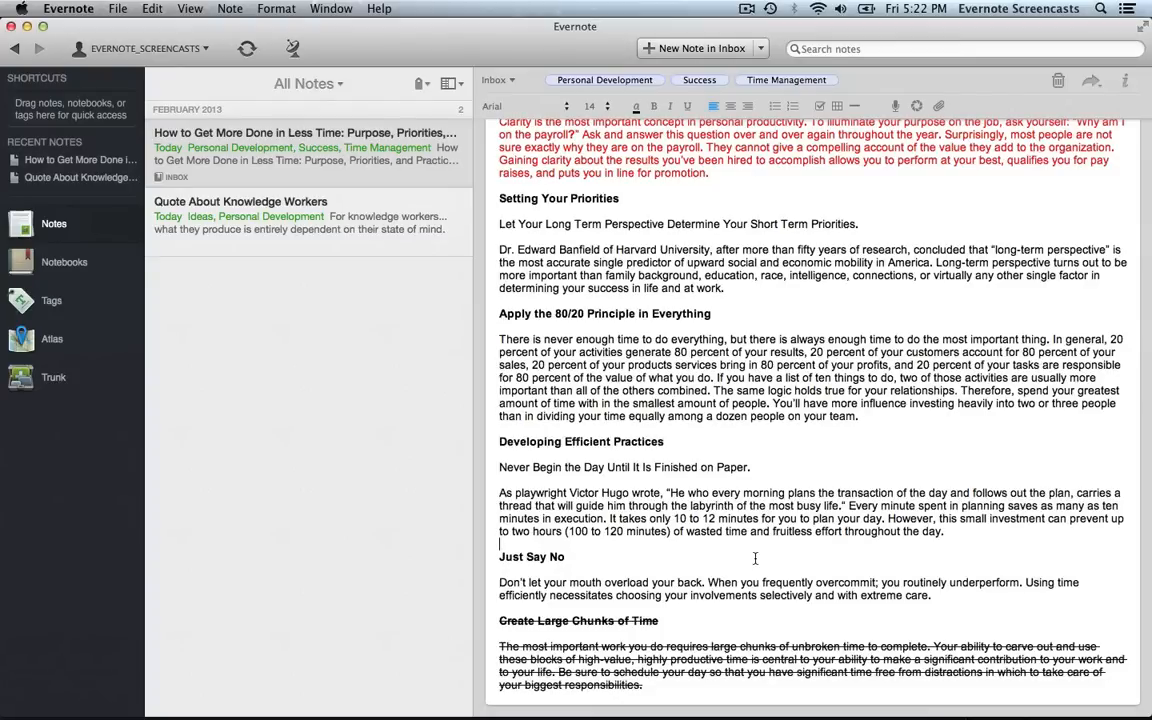
Step: Try center and right alignment on the whole article, including its heading, and restore left alignment
key("super+Up")
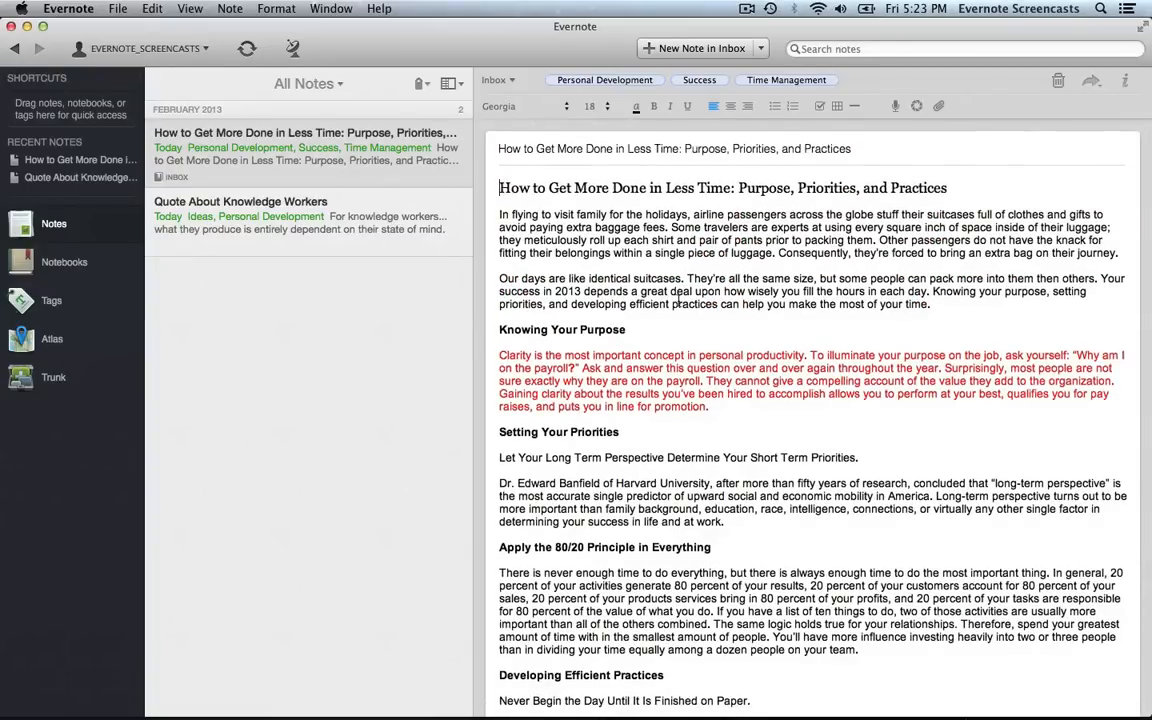
scroll(677, 302, "down", 10)
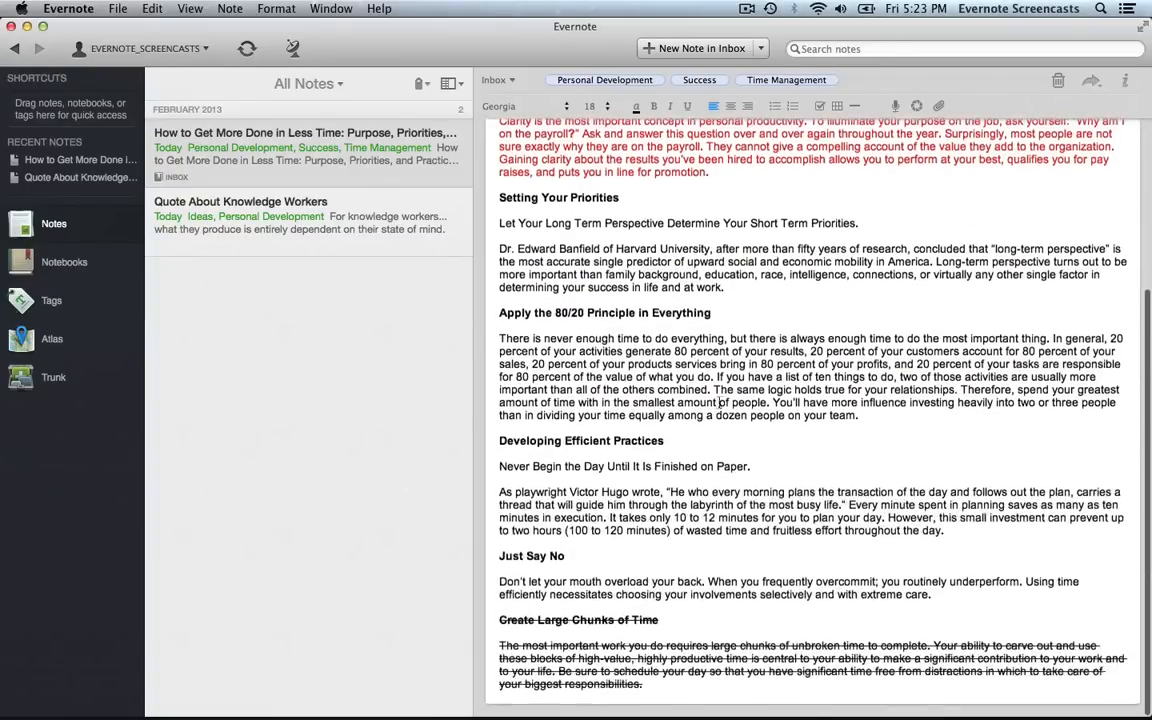
left_click(687, 687, "shift")
scroll(687, 687, "up", 10)
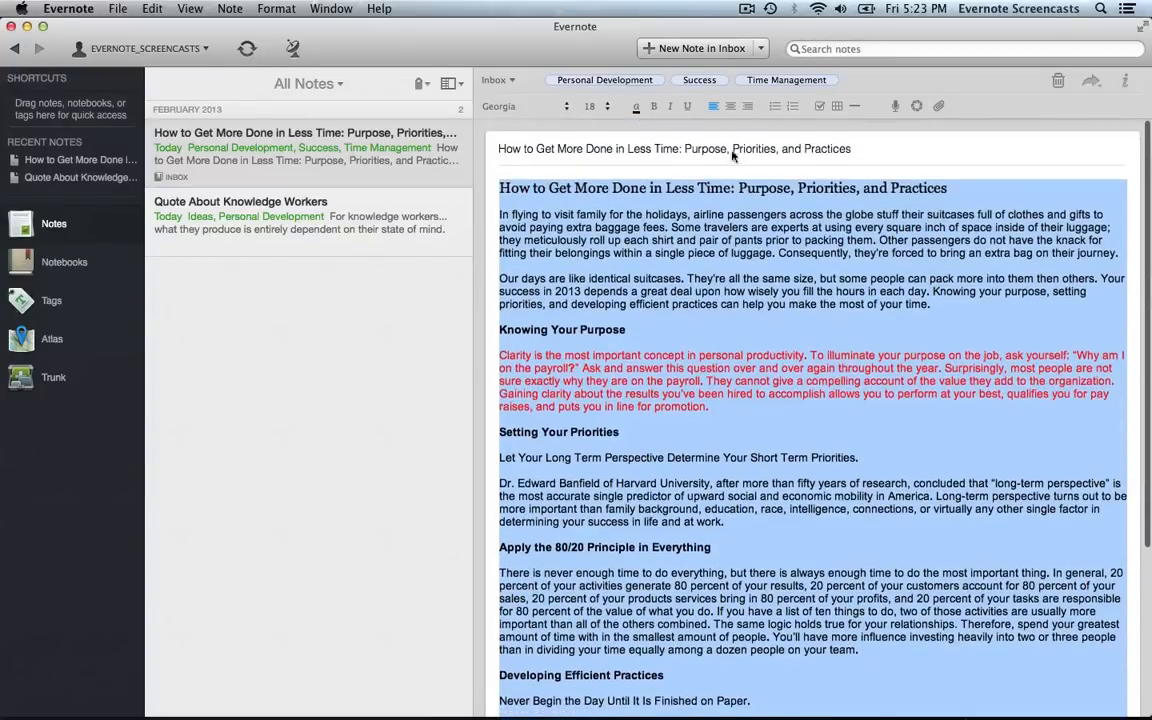
left_click(731, 106)
left_click(748, 106)
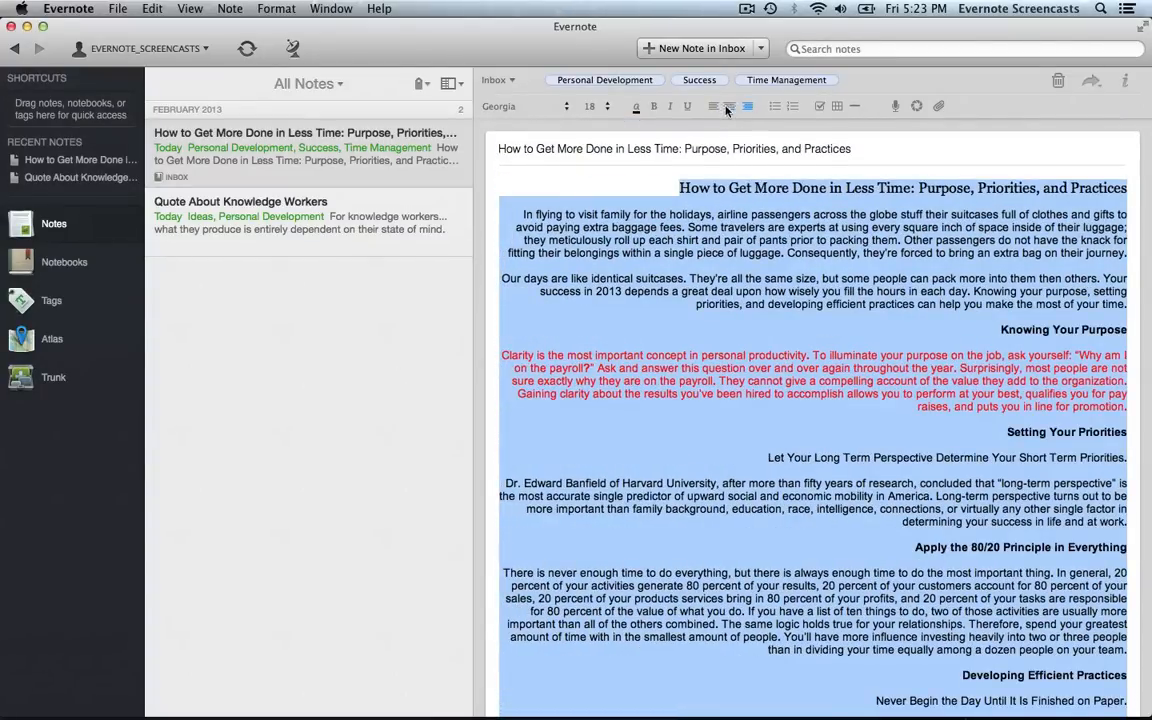
left_click(714, 107)
left_click(725, 335)
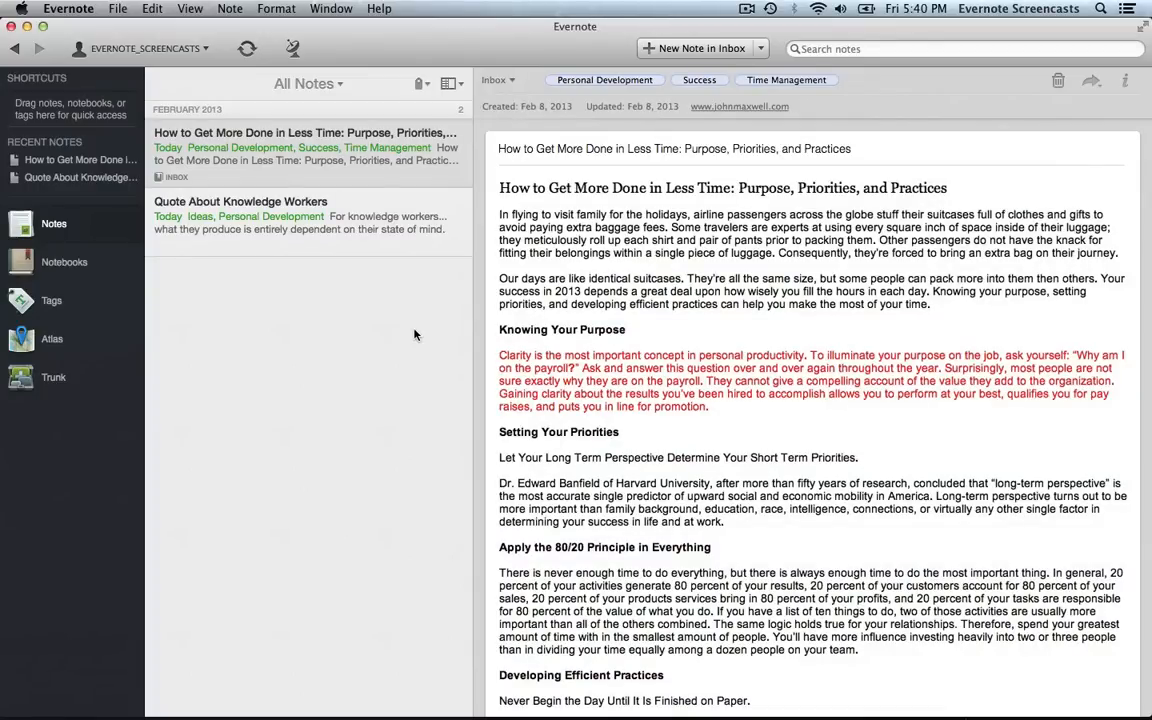
Step: Create a new note in the Inbox notebook titled "Reading List"
left_click(655, 48)
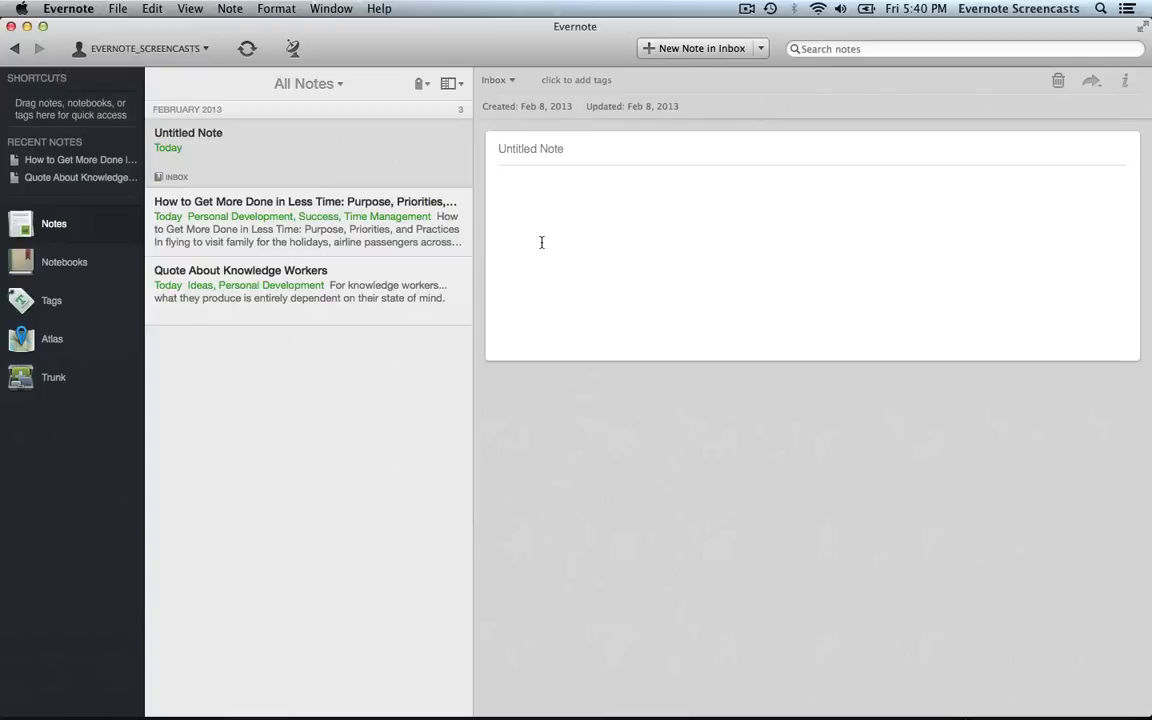
type("Reading List")
key("Return")
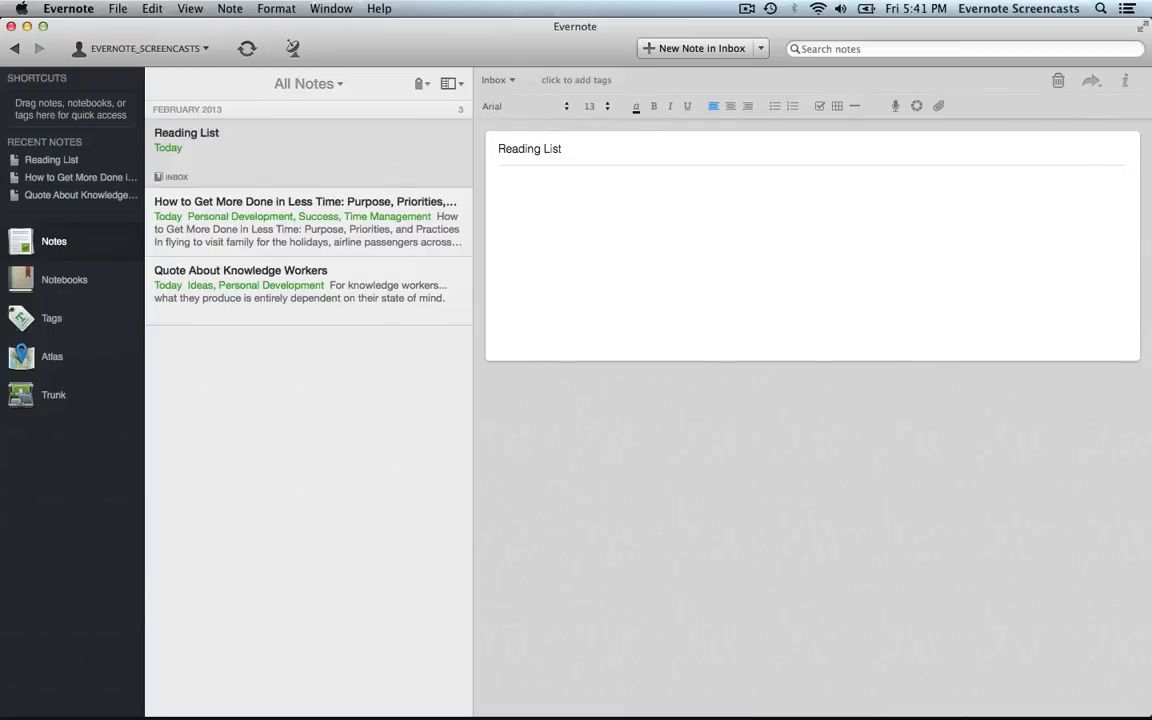
Step: List The Bible, Moby Dick, Sherlock Holmes, The Impact Equation and The Rise and Fall of the Roman Empire on separate lines
type("The Bible")
key("Return")
type("Mody")
key("BackSpace")
key("BackSpace")
type("by Dick")
key("Return")
type("Sherlock Holmes")
key("Return")
type("The Impact Equation")
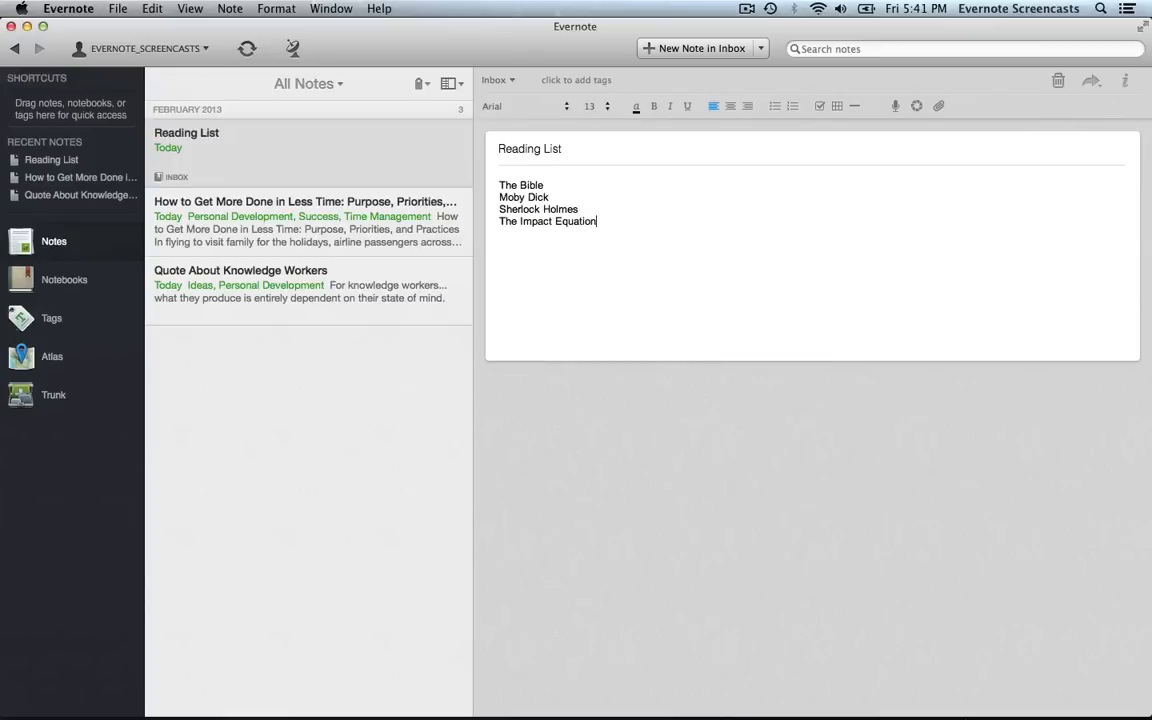
key("Return")
type("The Rise and Fall of the Roman Empire")
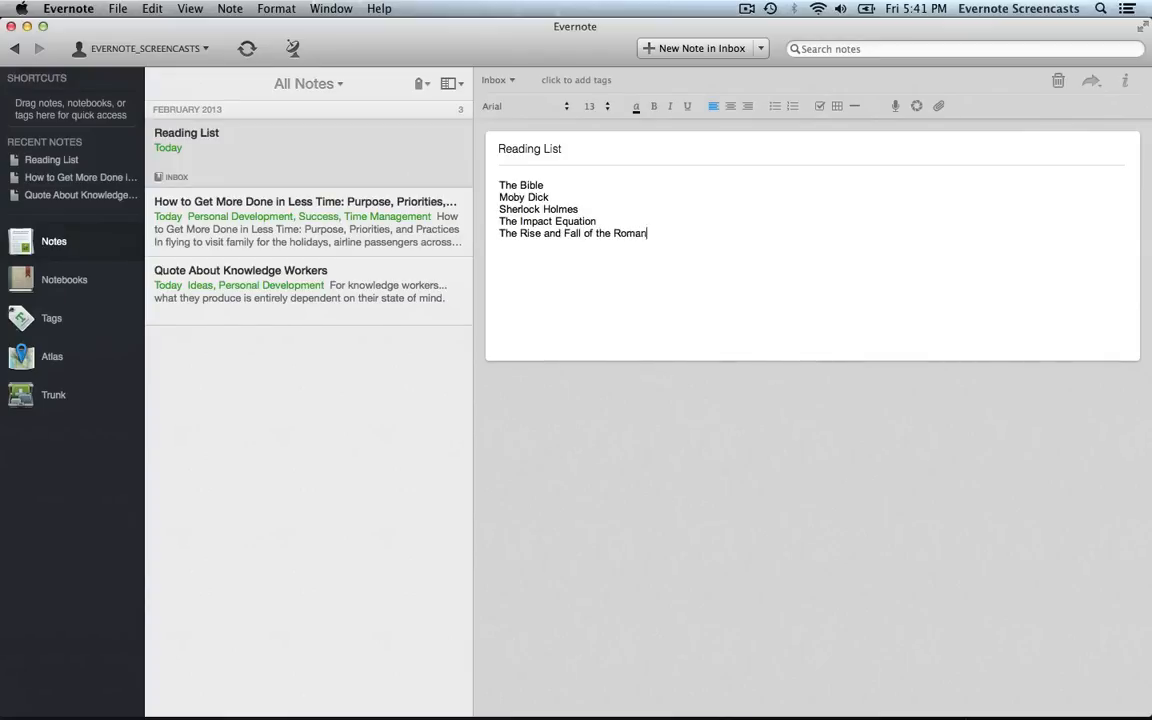
key("Return")
key("Return")
Step: Format the five book titles as a bulleted list and switch it to a numbered list
key("super+a")
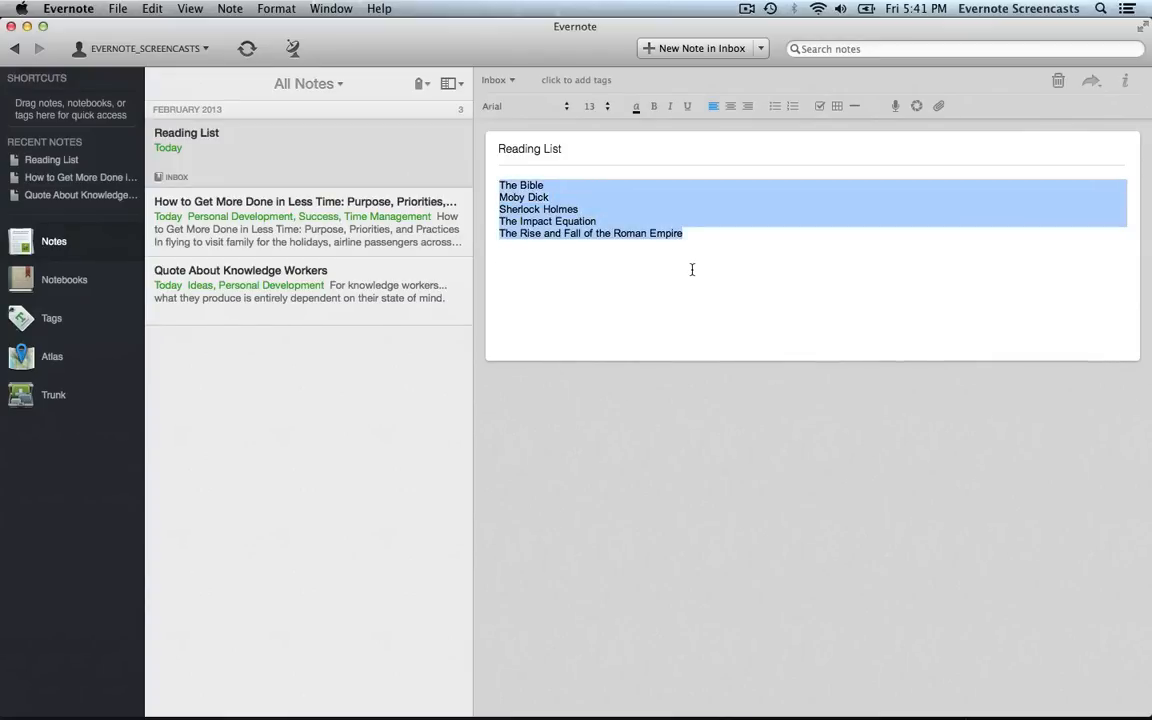
left_click(771, 110)
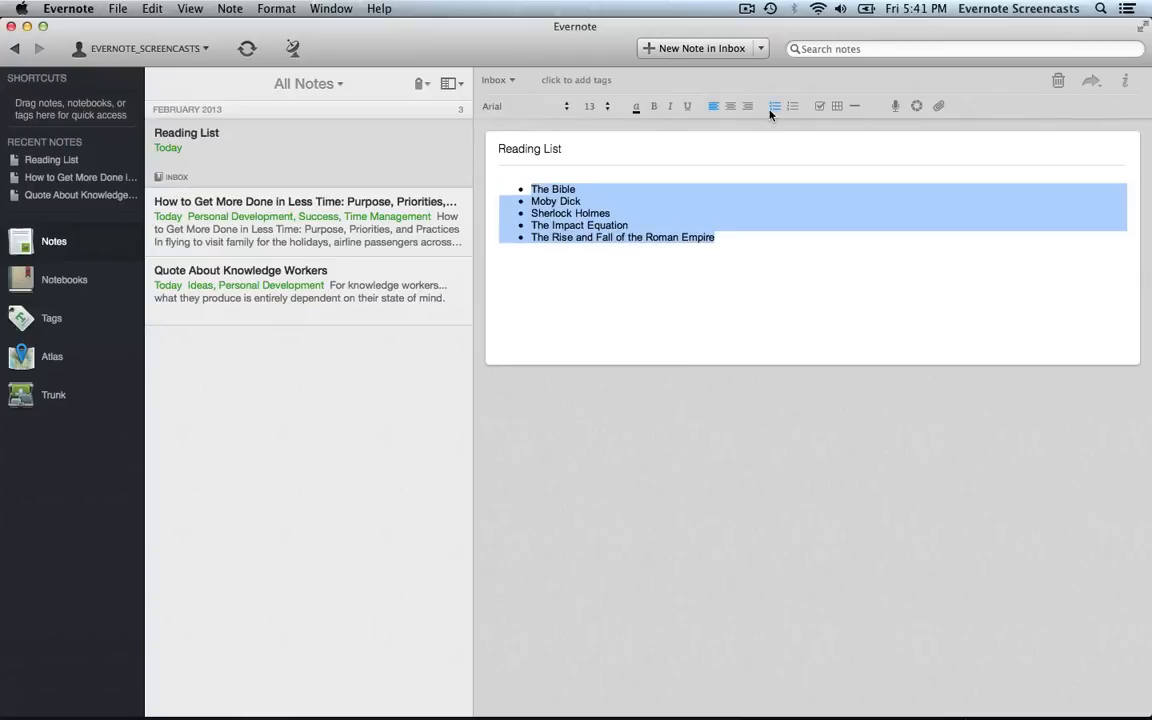
left_click(790, 111)
Step: Below the numbered list, add the lines "I Don't Want to Get Up Today", "Understanding Woman (Vol 1 - 67)" and "The Leader Who Had No Title"
left_click(727, 264)
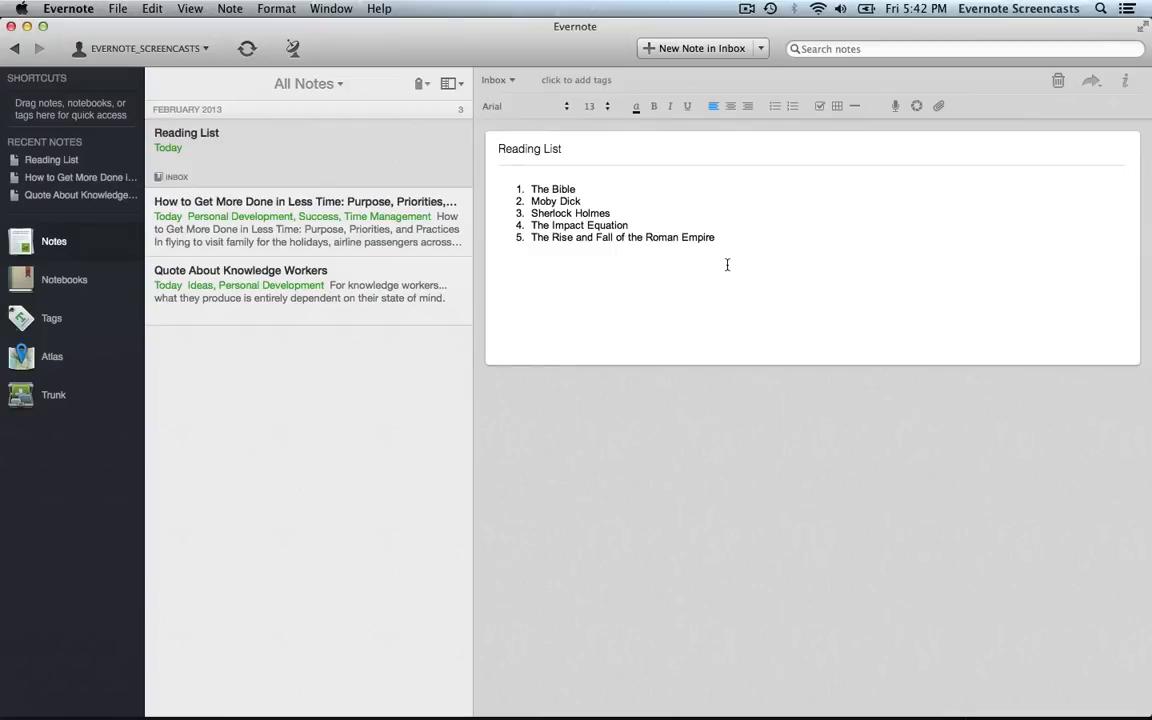
type("I Don't Want to Get Up Today")
key("Return")
type("Understa")
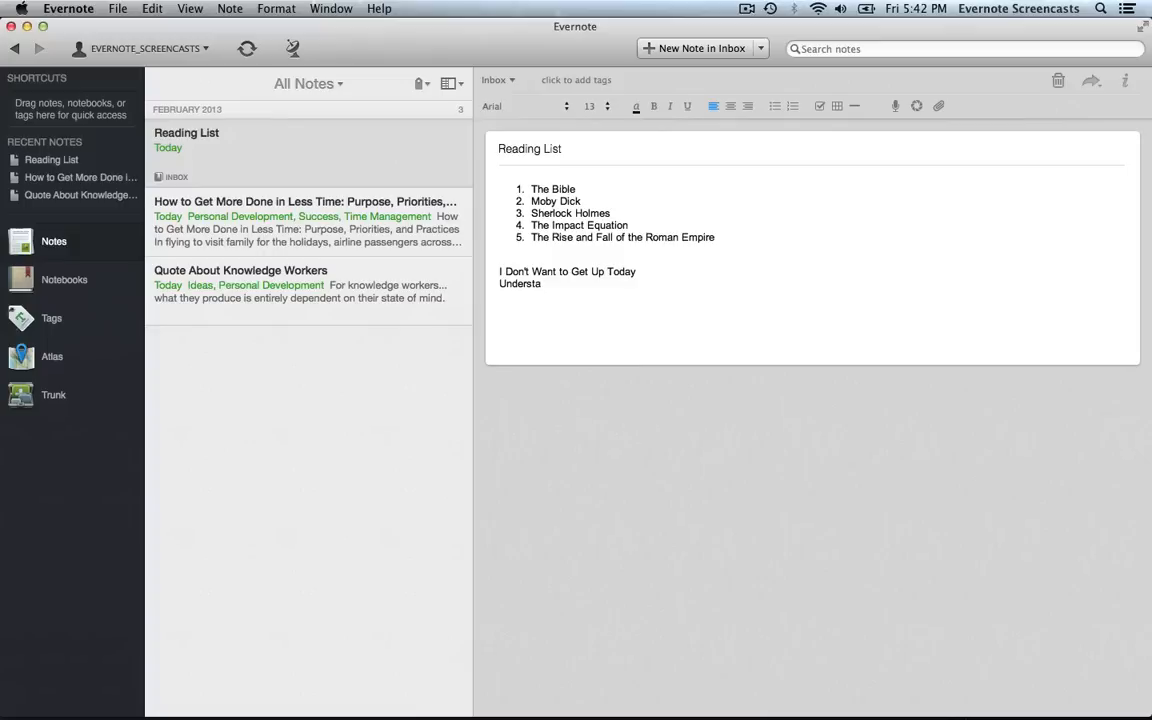
type("nding Woman (Vol 1 - 67)")
key("Return")
type("The Leader Who Had No Title")
key("Return")
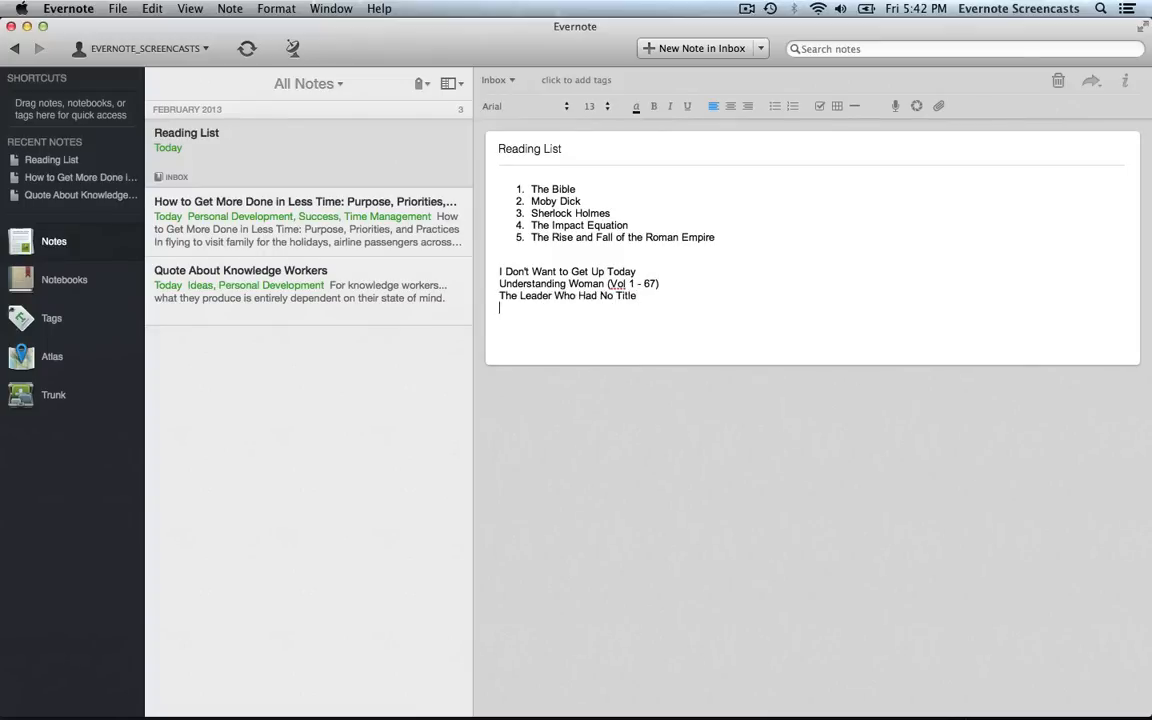
Step: Add the lines "A Guide to the Constitution" and "The Ascent of Man" to the end of the second group of titles
type("A Guode")
key("shift+super+Left")
type("A Guide to the Constitution")
key("Return")
type("The ")
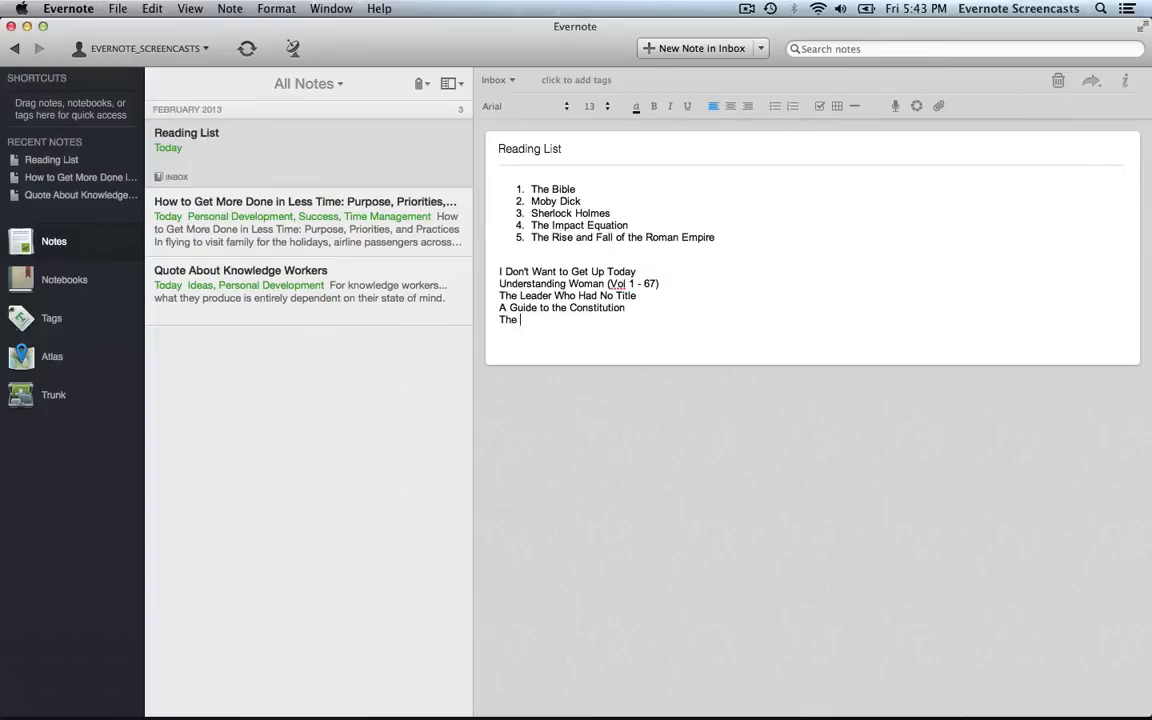
type("Ascent of Man")
Step: Format the second group of titles, from "I Don't Want to Get Up Today" to "The Ascent of Man", as a bulleted list
key("shift+Up")
key("shift+Up")
key("shift+Up")
key("shift+Up")
key("shift+super+Left")
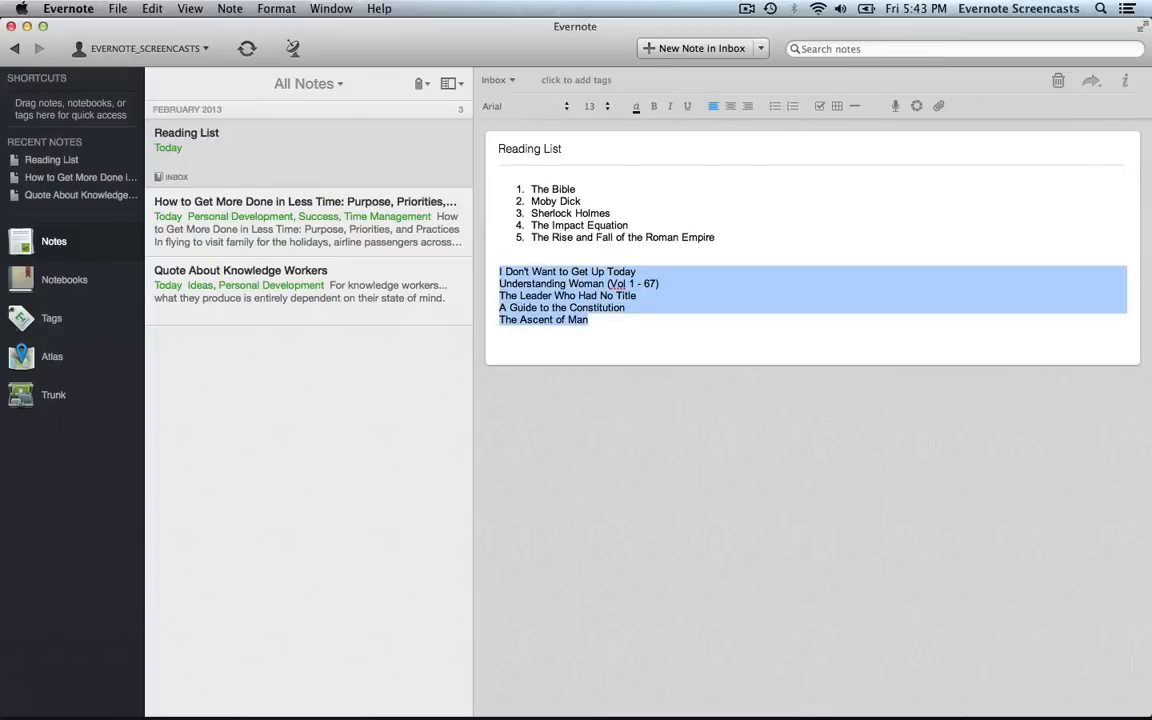
left_click(775, 107)
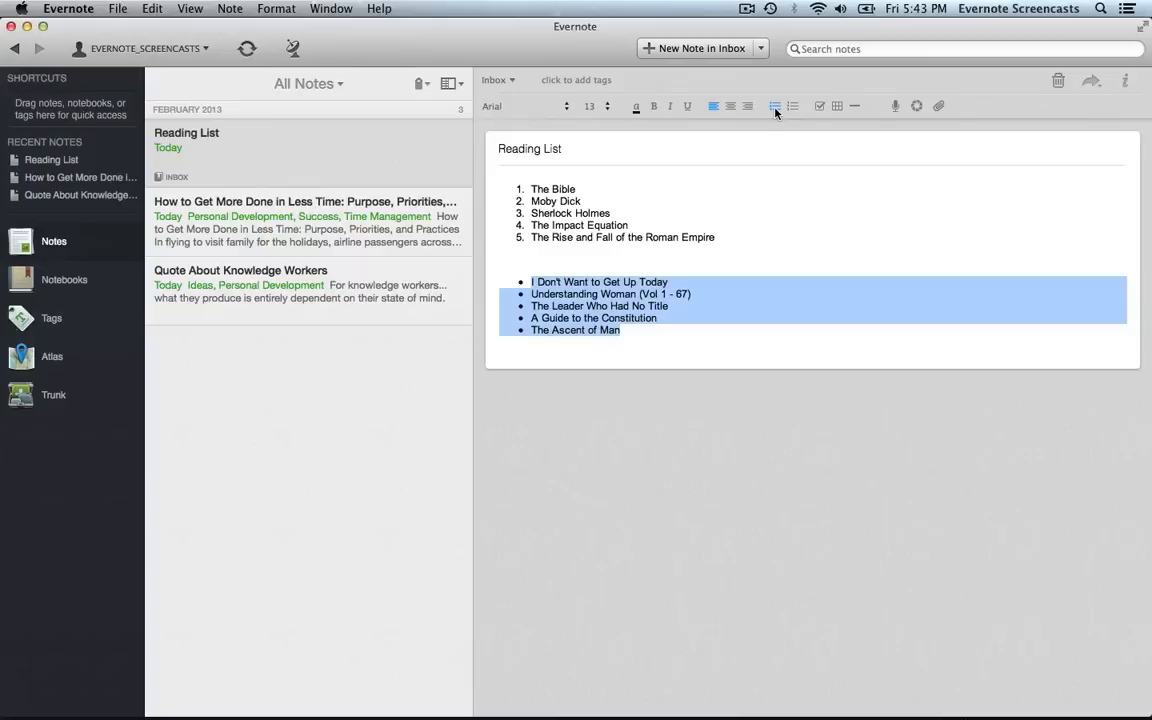
left_click(743, 254)
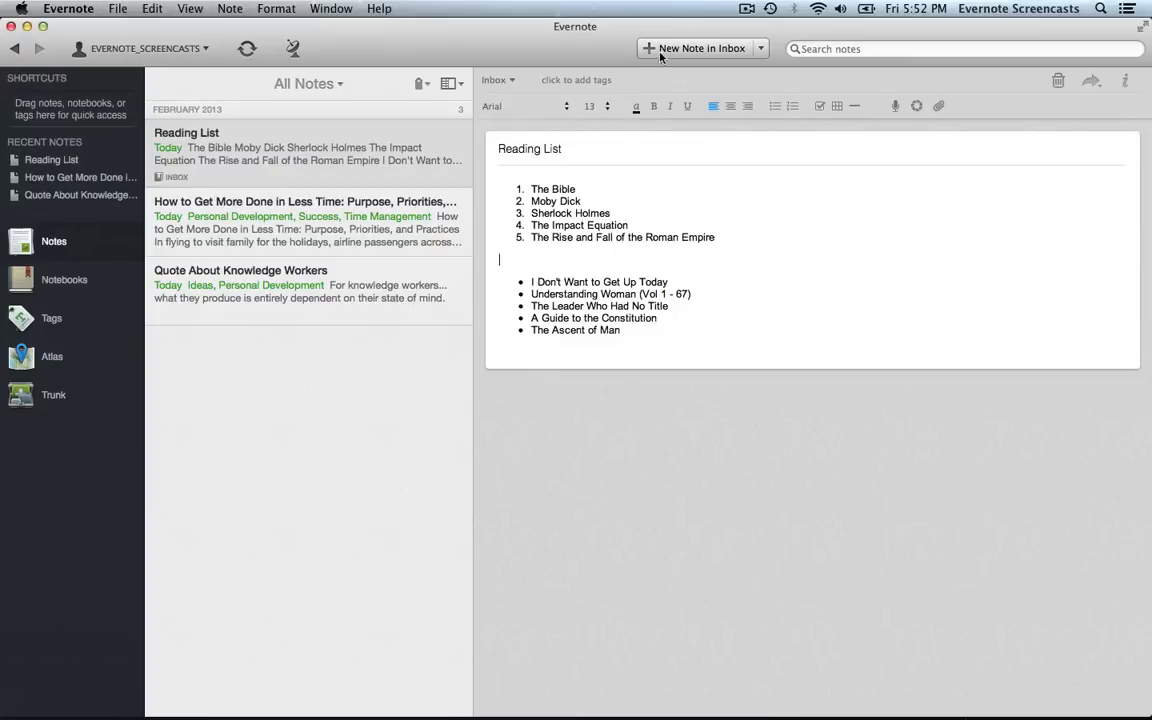
Step: Create a new note in the Inbox notebook titled "Morning Checklist"
left_click(655, 48)
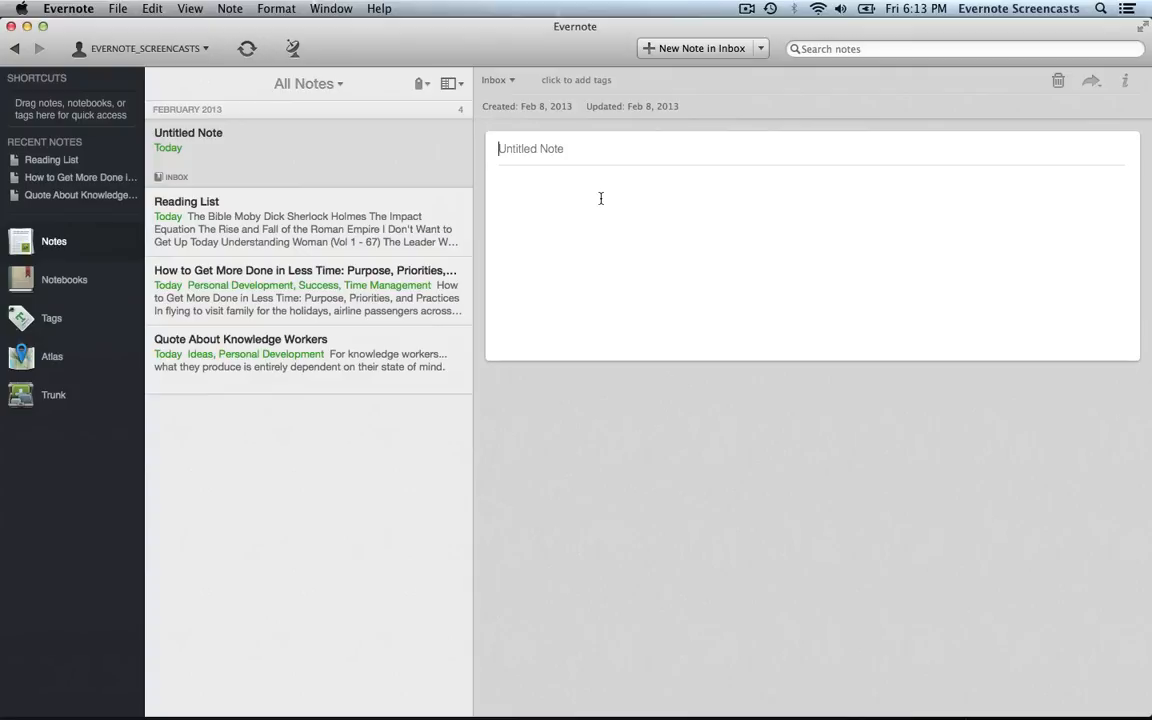
type("Morning Checklist")
key("Return")
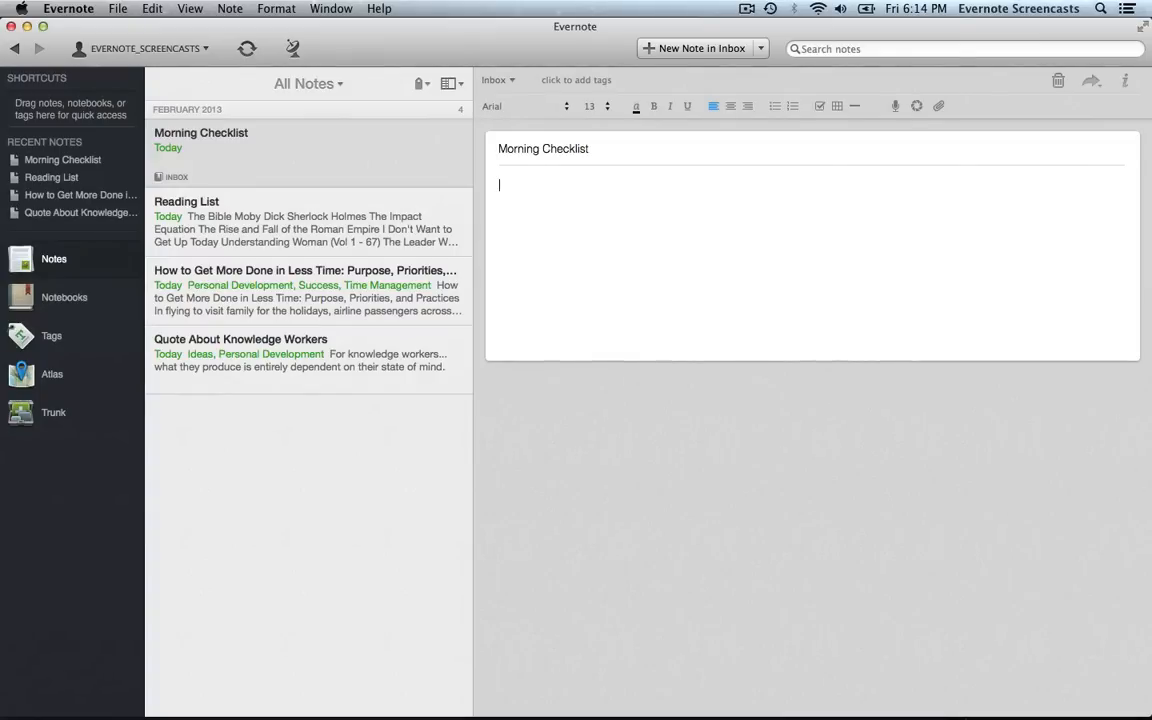
Step: Enter the lines Eat Breakfast, Journal, Devotions/Prayer, Clear Out Email and Check the News in the checklist note
type("Eat Breakfast")
key("Return")
type("Journal")
key("Return")
type("Devotion")
type("s/Prayer ")
type("Clear Out Email")
key("Return")
type("Check the News")
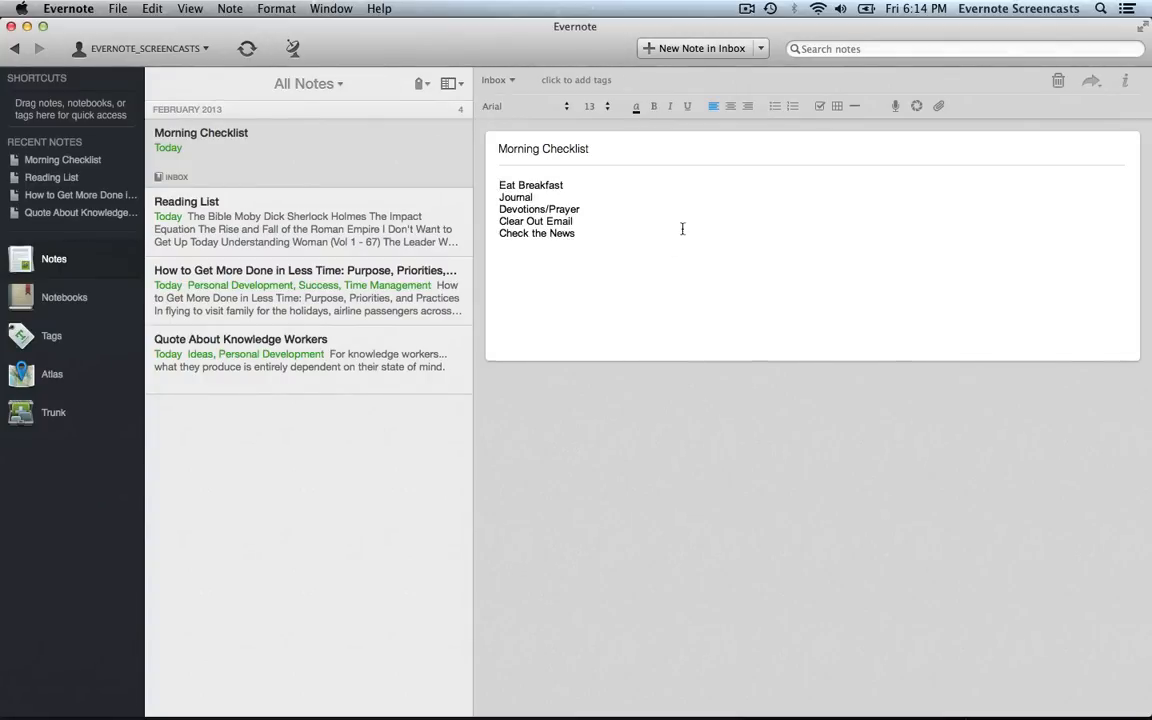
Step: Add a to-do checkbox in front of Eat Breakfast, tick it once and clear it again
left_click(820, 107)
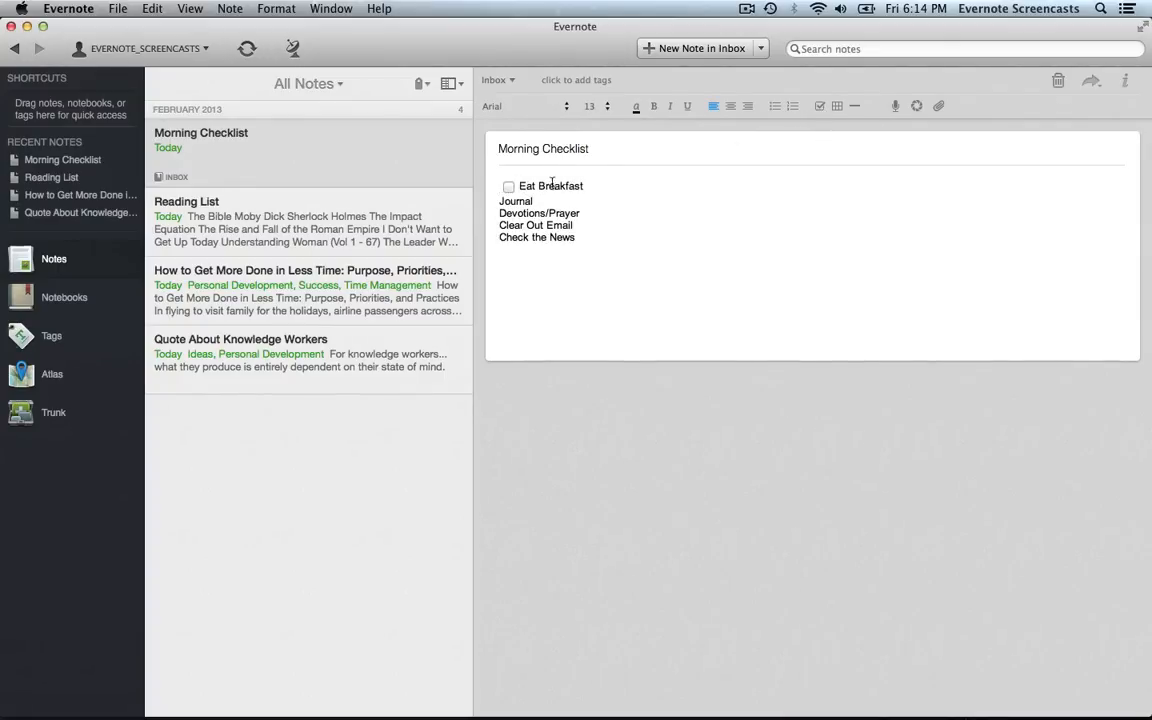
left_click(510, 187)
left_click(510, 187)
Step: Add to-do checkboxes to Journal, Devotions/Prayer, Clear Out Email and Check the News
key("Down")
key("shift+Down")
key("shift+Down")
key("shift+Down")
key("shift+Down")
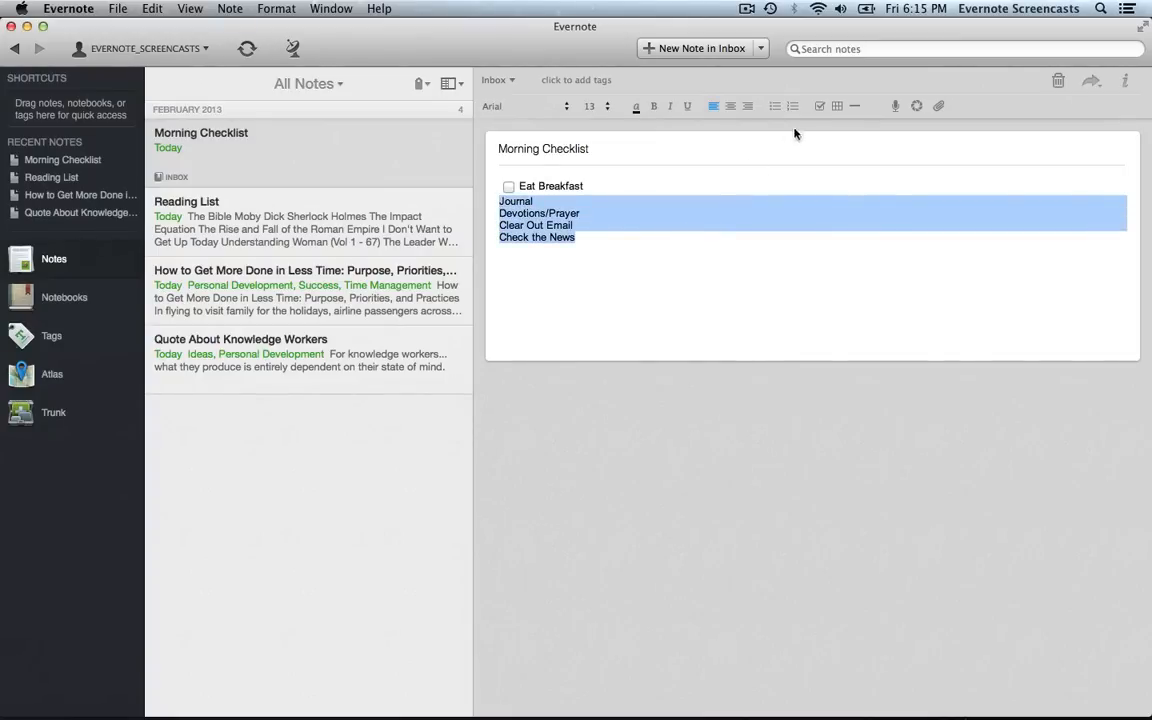
left_click(821, 108)
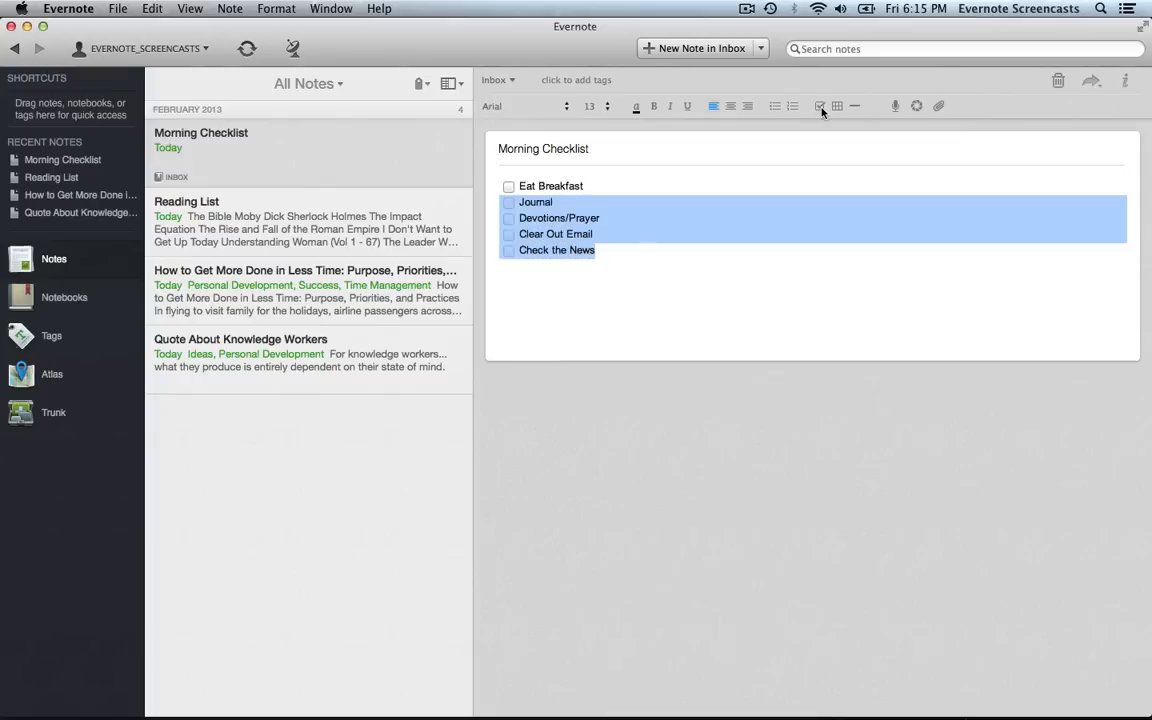
Step: Insert a horizontal line below the checklist and set up a new table with 8 rows and 3 columns beneath it
left_click(620, 244)
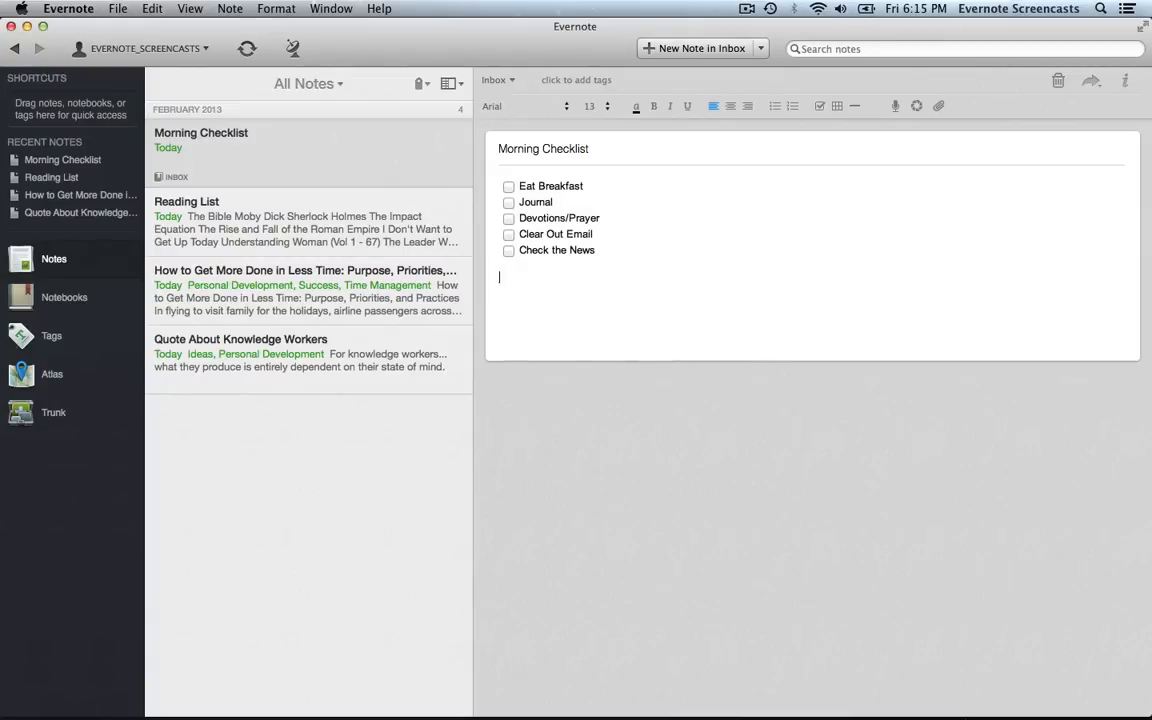
left_click(855, 106)
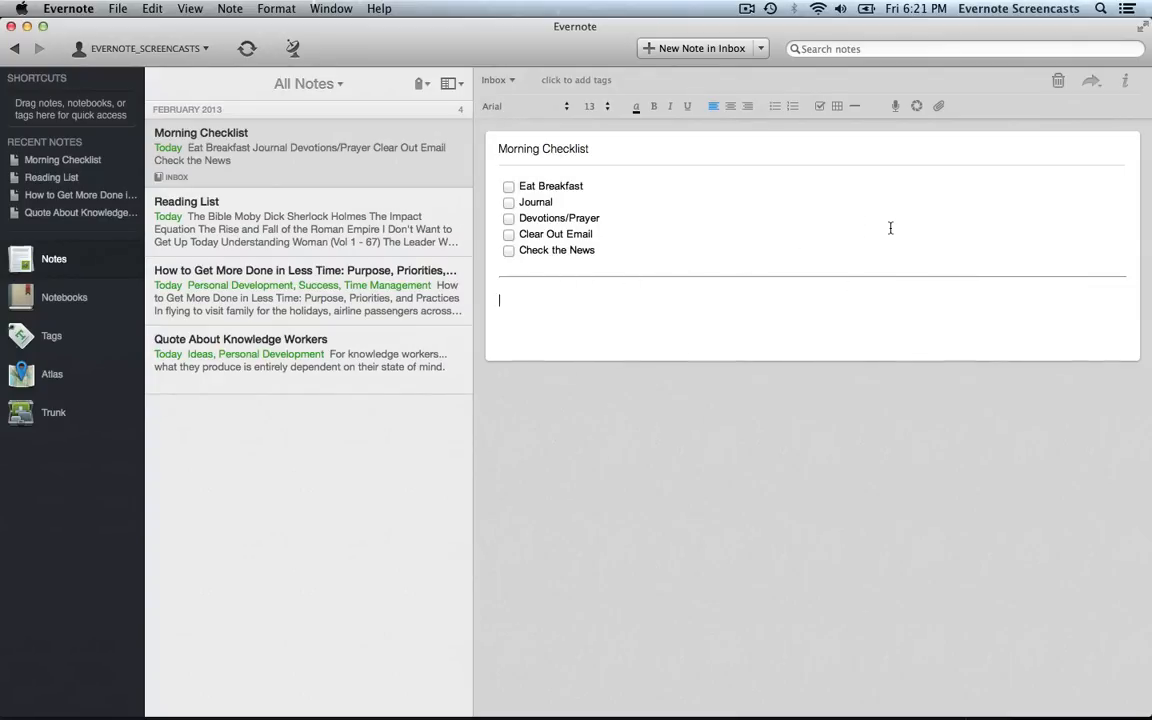
left_click(837, 106)
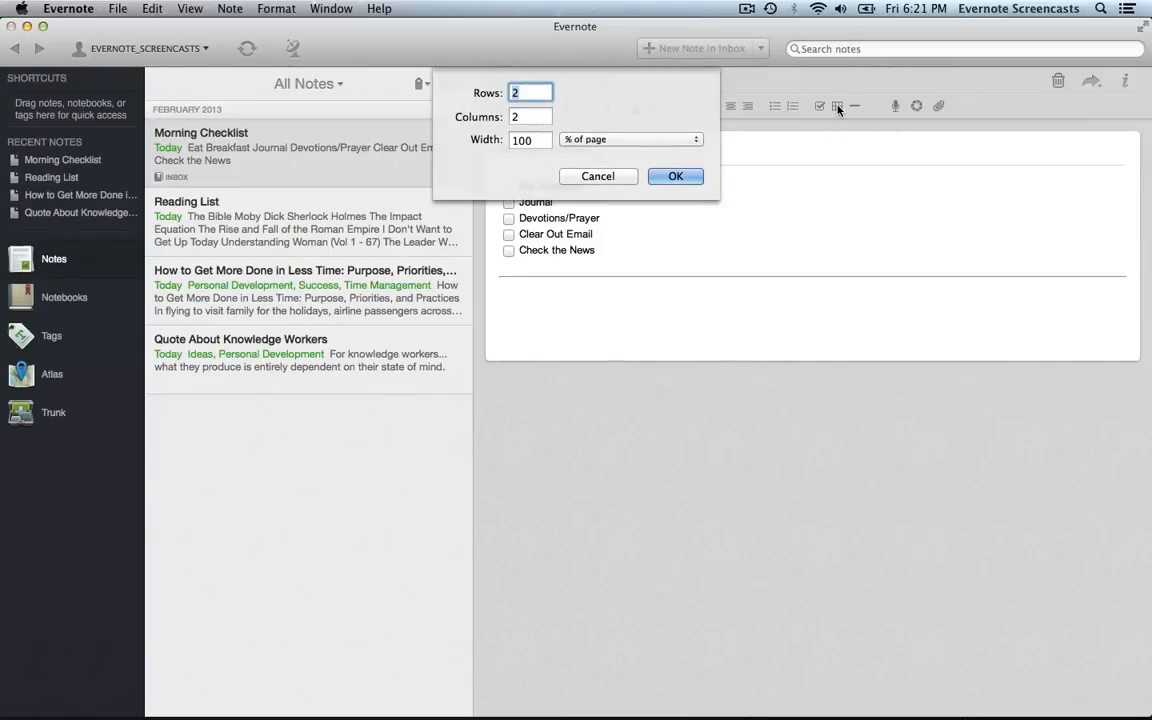
key("BackSpace")
type("8")
key("Tab")
key("Tab")
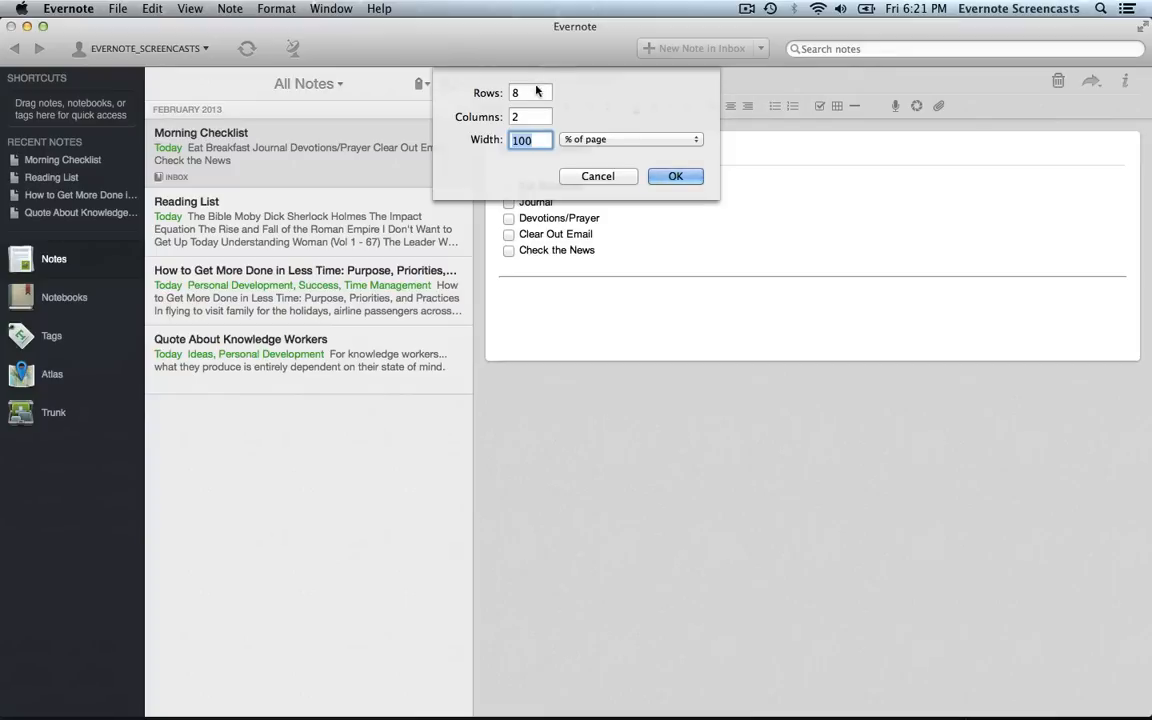
left_click(531, 117)
key("BackSpace")
type("3")
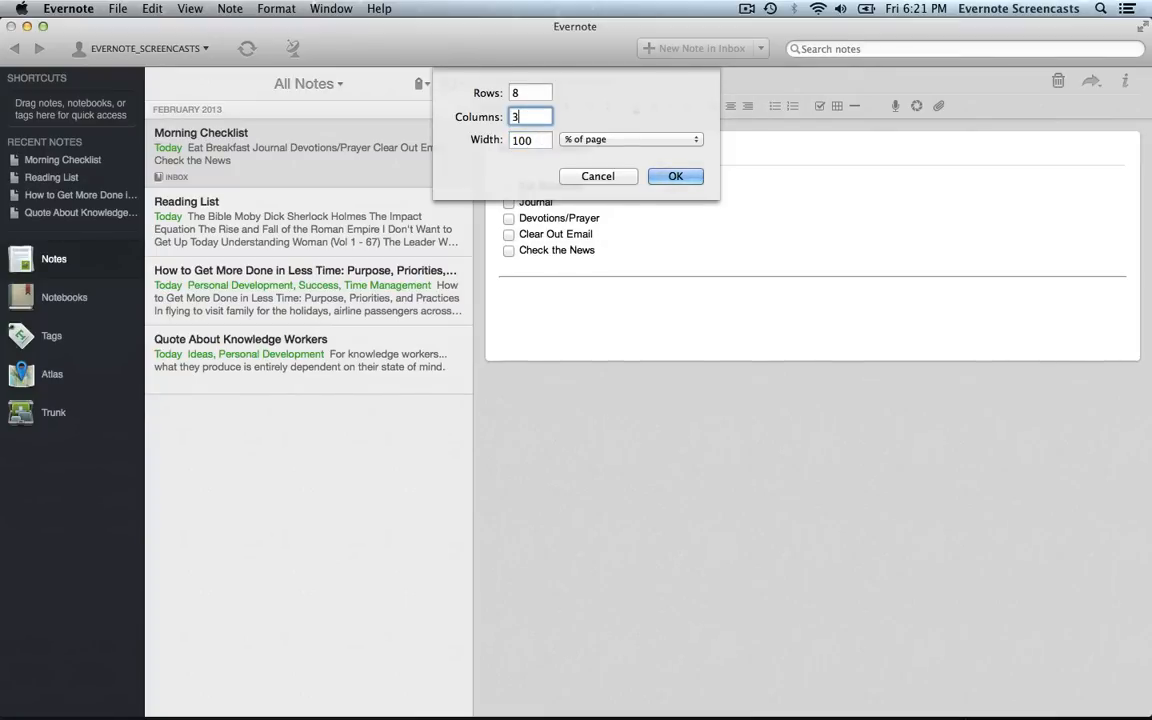
Step: Set the table width to 100 % of page and insert the table
left_click(548, 139)
double_click(512, 140)
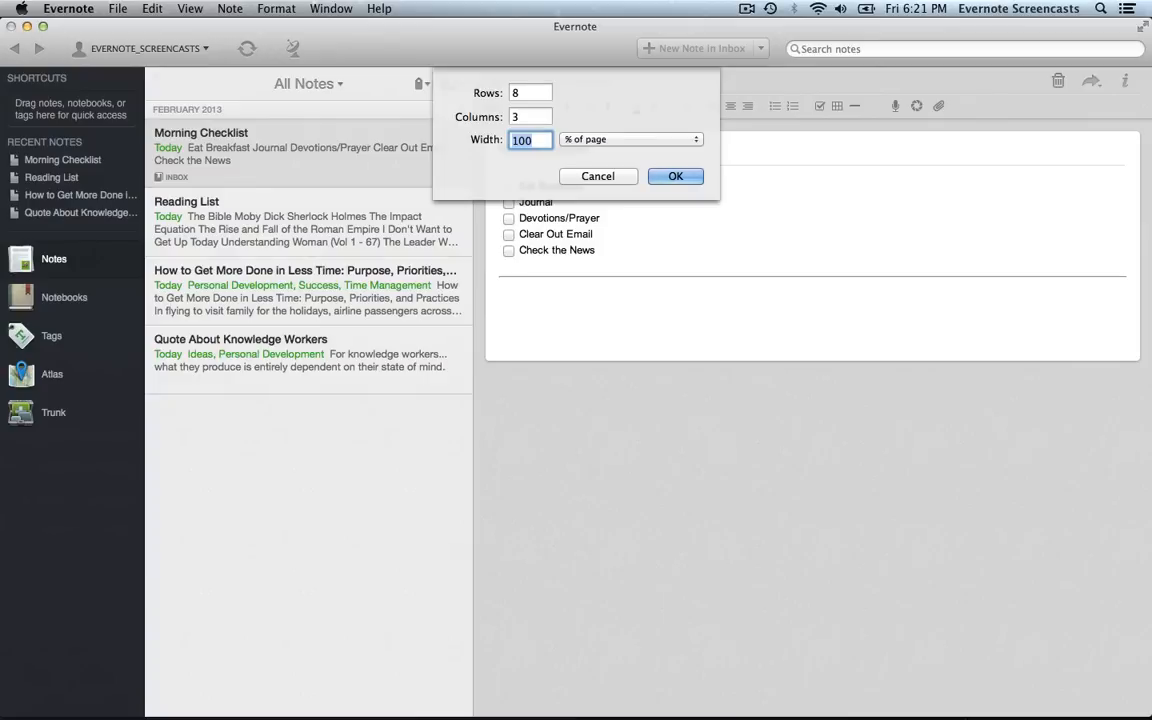
left_click(533, 141)
left_click(578, 139)
left_click(571, 124)
double_click(544, 140)
type("200")
key("BackSpace")
key("BackSpace")
key("BackSpace")
type("100")
left_click(672, 177)
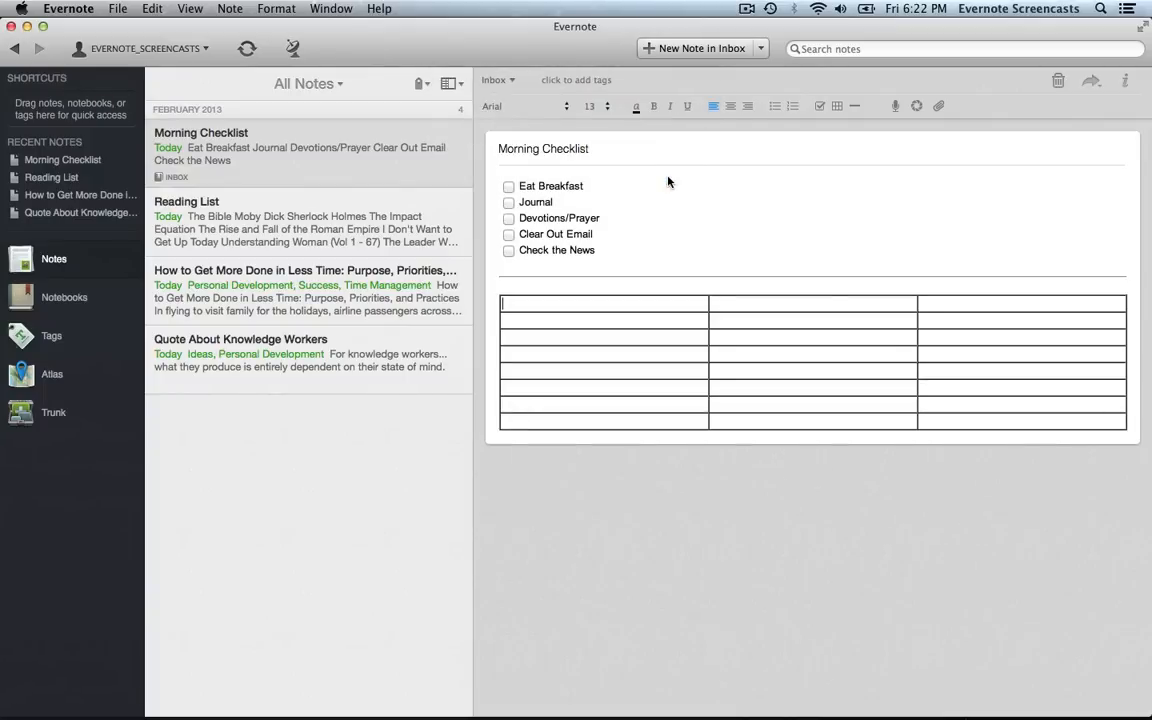
Step: Enter Day, Checklist and Notes as the headings in the table's first row
type("Day ")
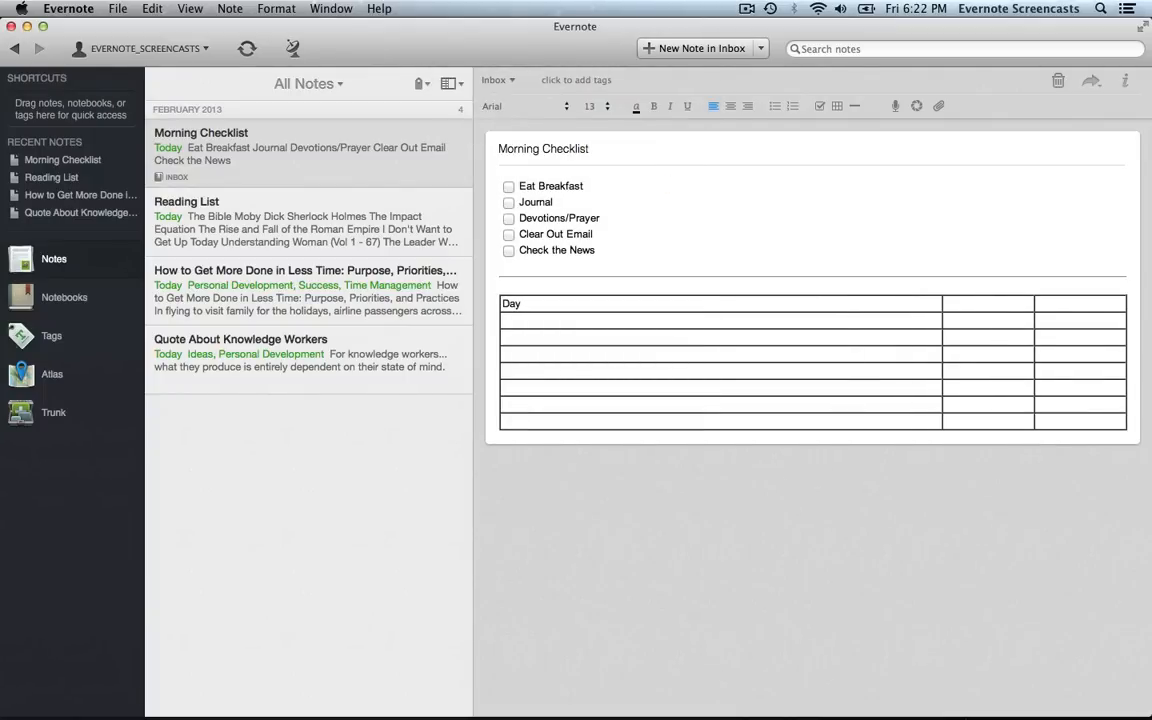
type("Checklist ")
type("Notes")
Step: Center and bold the table's three headings and enlarge their font size to 16
key("shift+alt+Left")
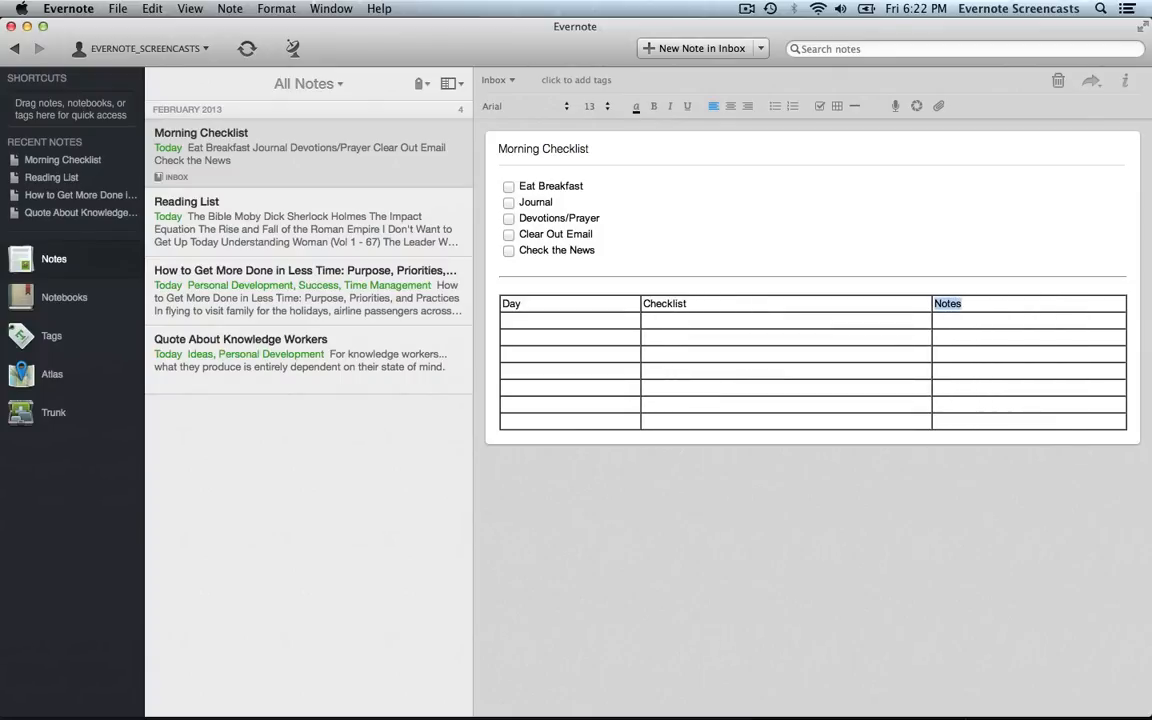
triple_click(501, 307)
key("shift+Right")
key("shift+Right")
key("shift+Right")
key("shift+Right")
key("shift+Right")
key("shift+Right")
key("shift+Right")
key("shift+Right")
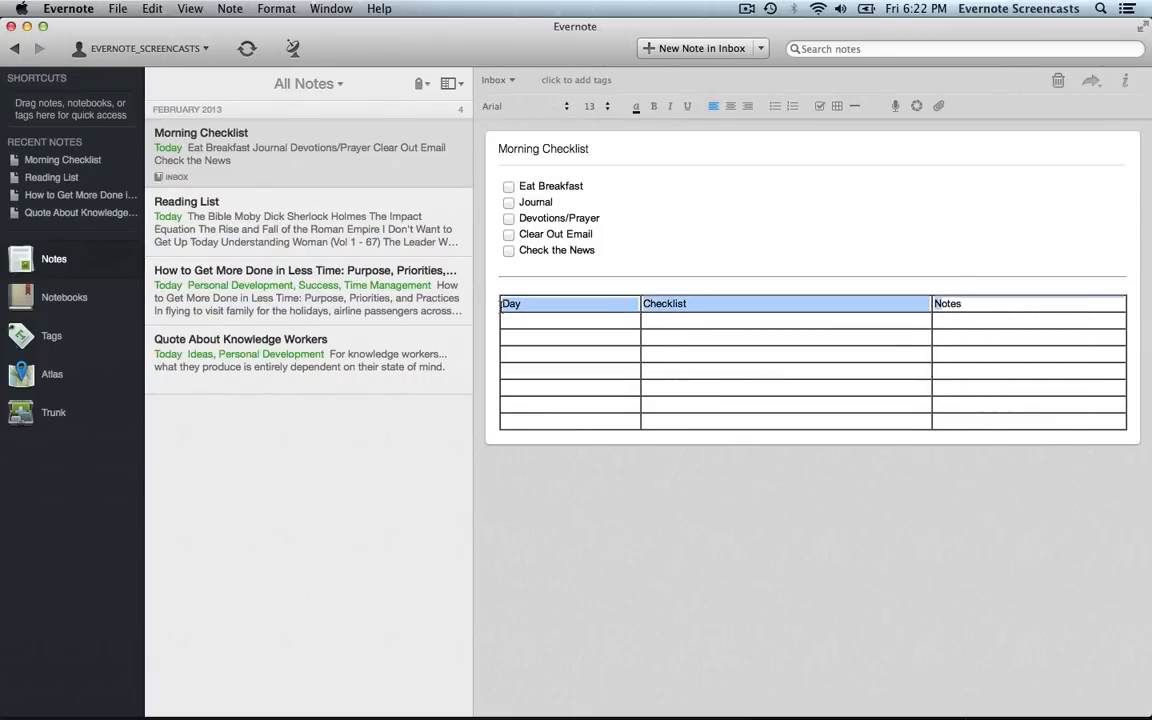
key("shift+Right")
key("shift+Right")
key("shift+Right")
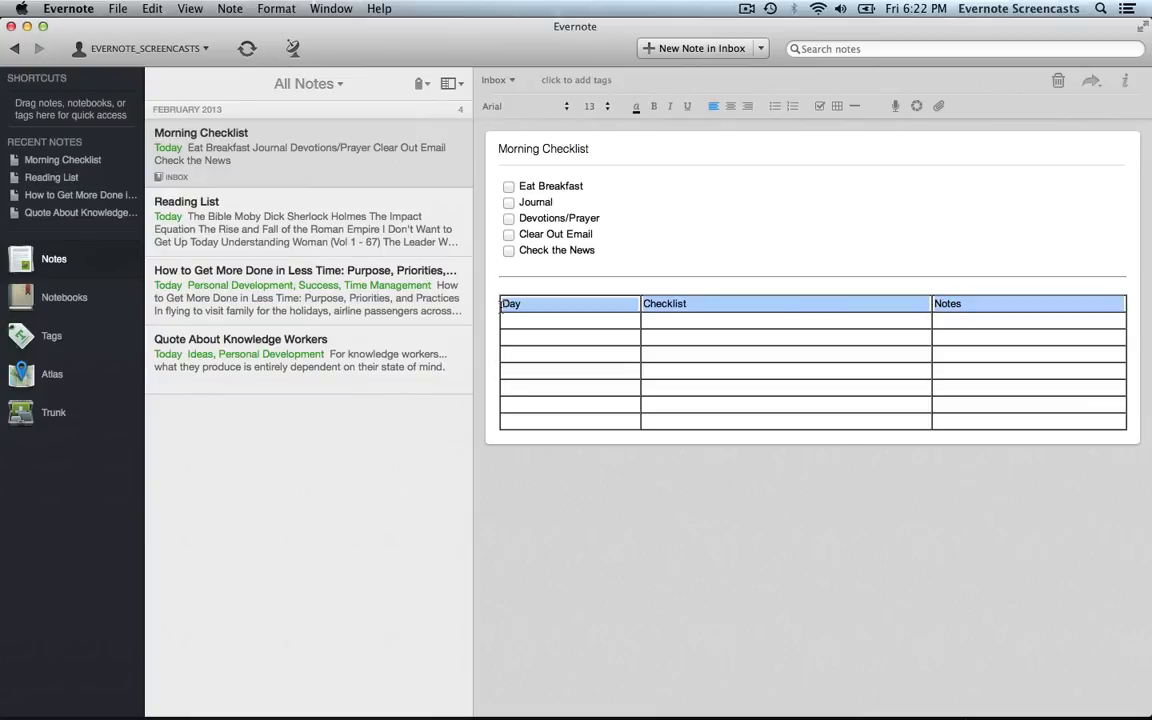
left_click(732, 106)
left_click(656, 107)
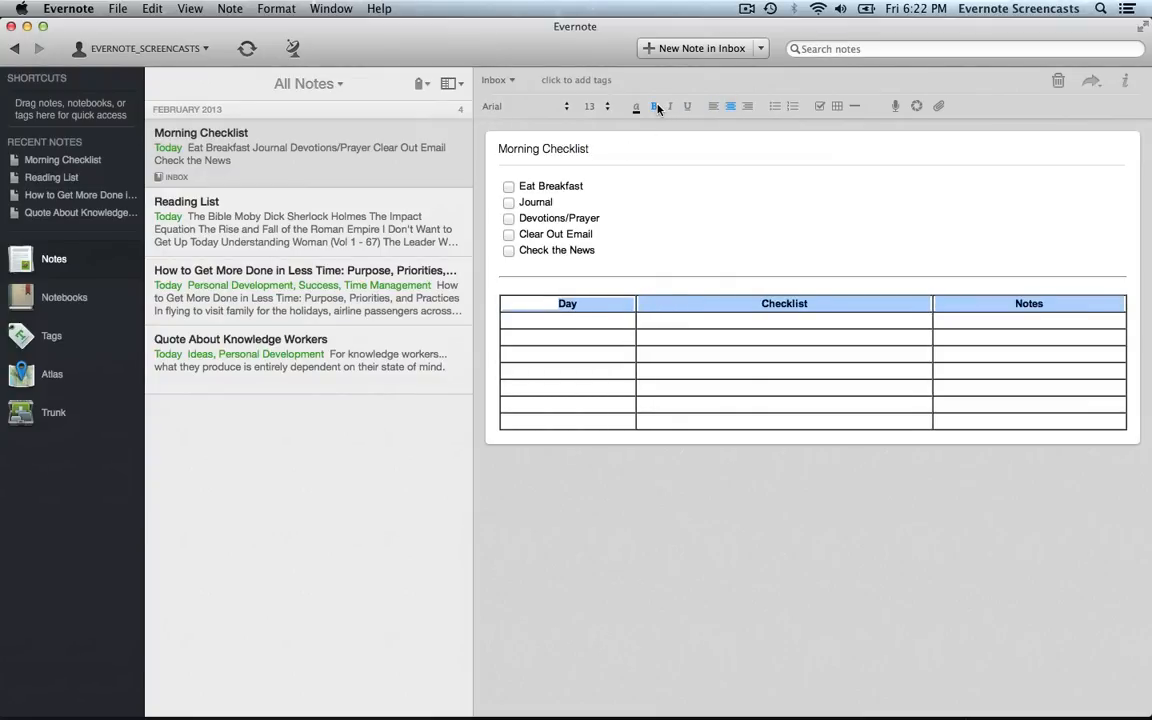
key("super+plus")
key("super+plus")
key("super+plus")
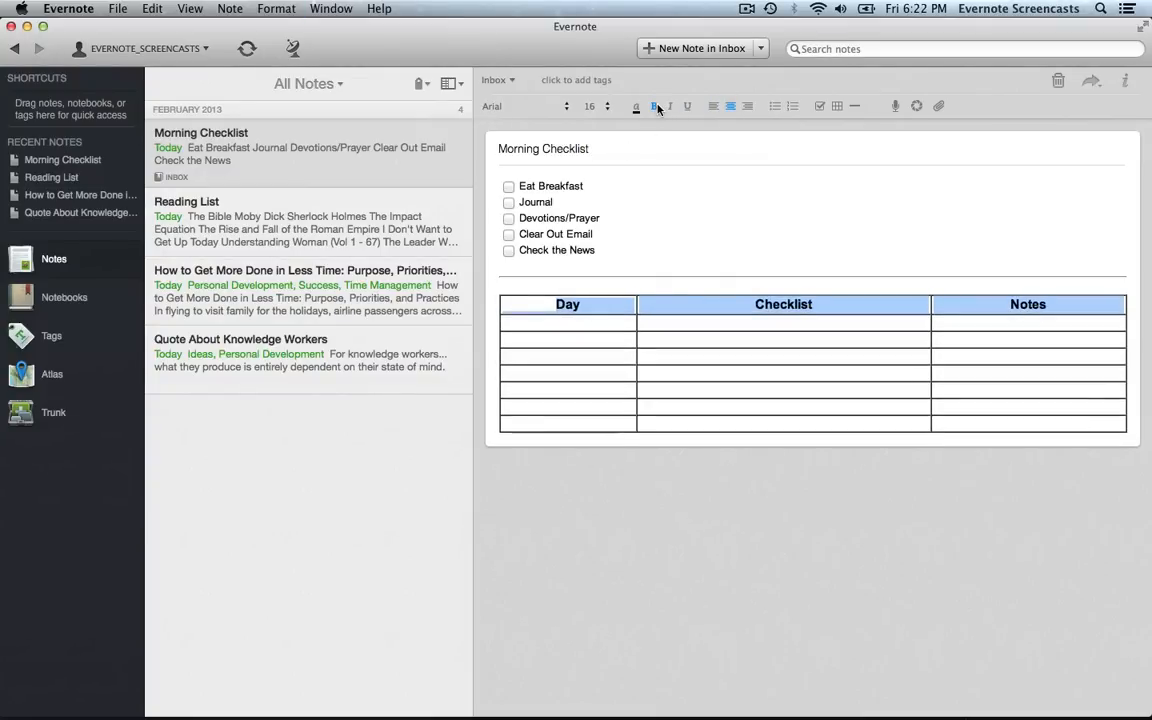
Step: Enter Sunday in the first cell below the Day heading and left-align it
left_click(558, 320)
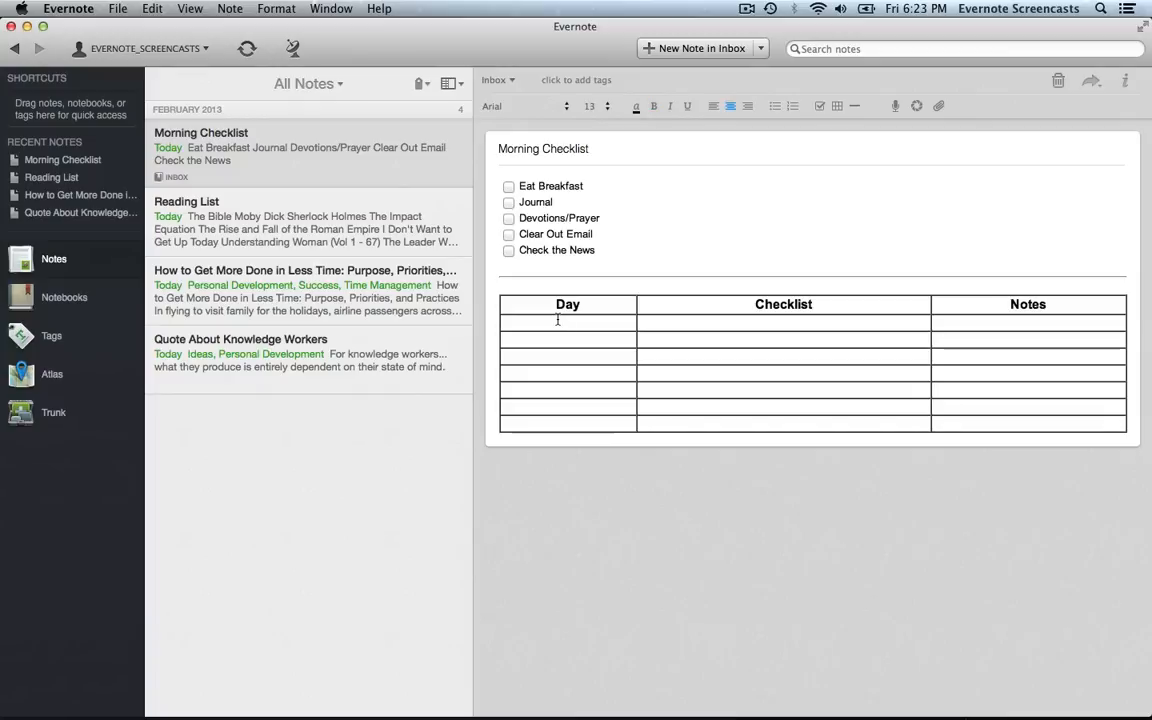
type("Sunday")
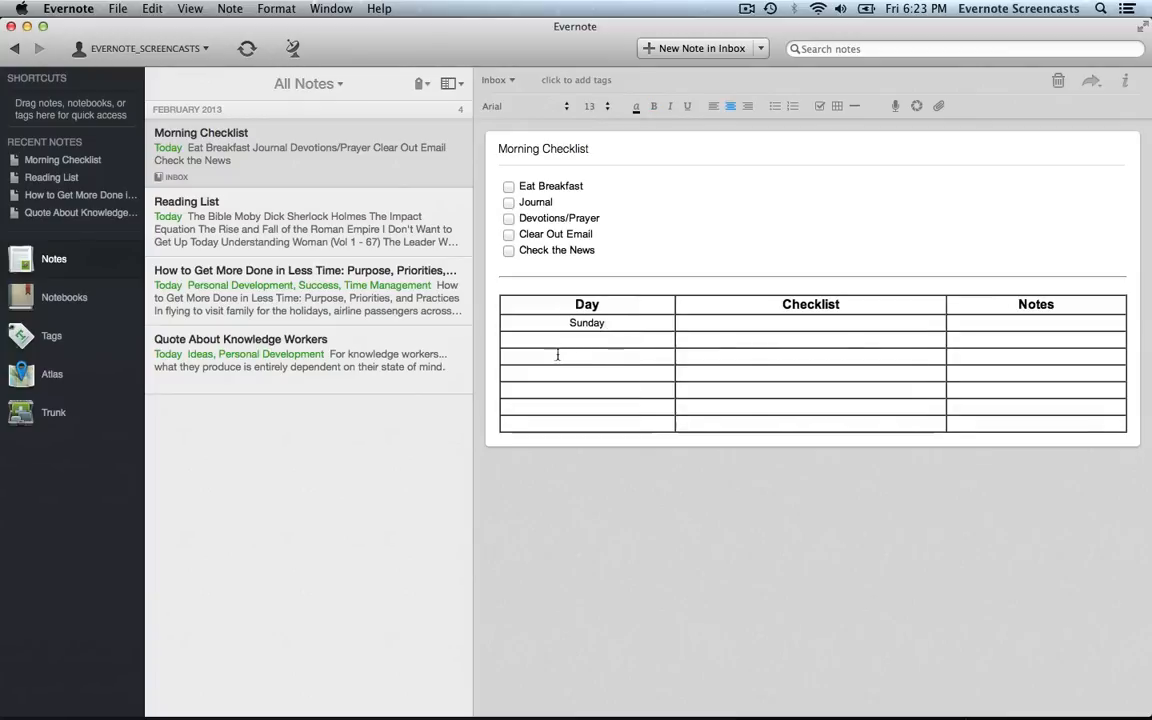
left_click(713, 106)
Step: Fill the remaining Day cells with Monday, Tuesday, Wednesday, Thursday, Friday and Saturday
left_click(609, 337)
type("Monday")
key("Tab")
key("Tab")
key("Tab")
type("Tuesday")
key("Down")
type("Wednesday")
key("Down")
type("Thursday")
key("Down")
type("Friday")
key("Tab")
key("Tab")
left_click(612, 422)
type("Saturday")
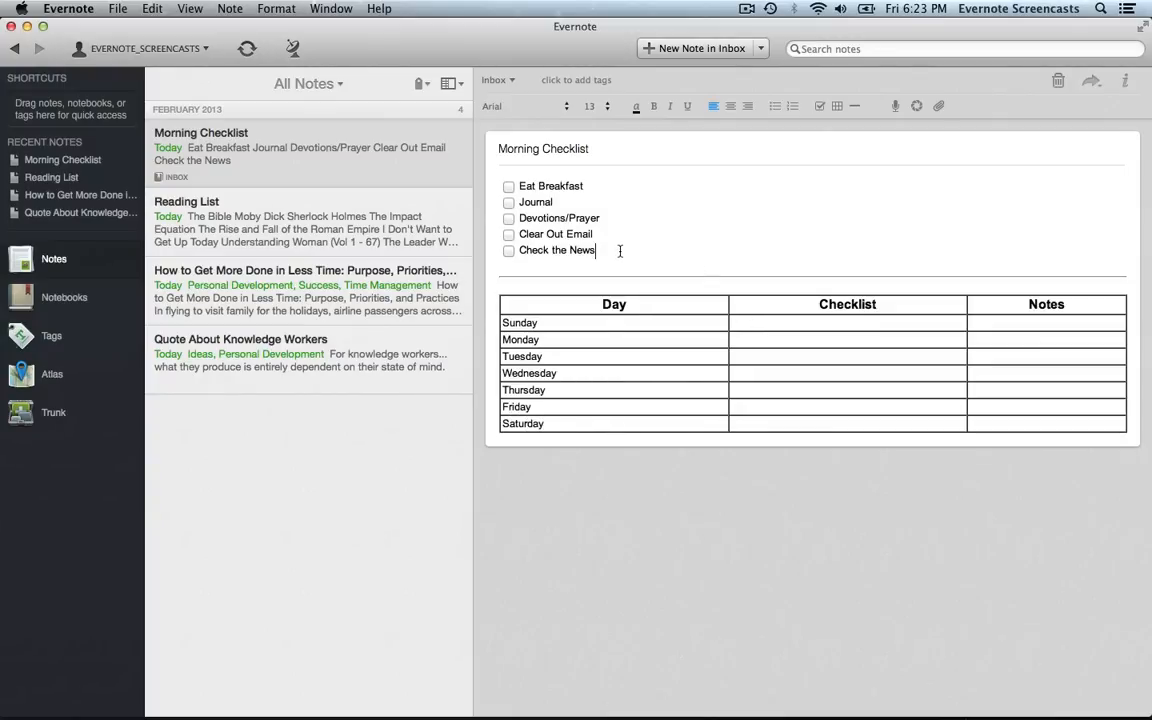
Step: Copy the five checkbox items above the table into Sunday's Checklist cell
key("shift+Up")
key("shift+Up")
key("shift+Up")
key("shift+Up")
key("shift+Up")
key("super+c")
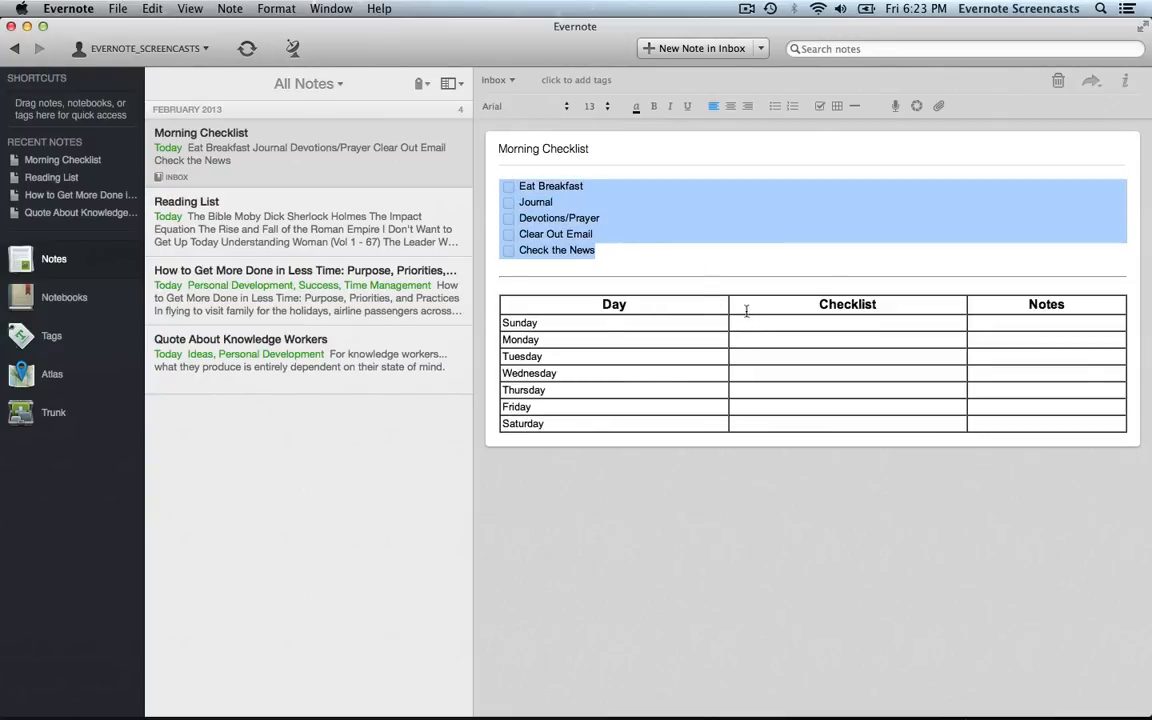
left_click(760, 320)
key("super+v")
Step: Paste the copied checkbox items into the Checklist cells for Monday through Saturday
left_click(755, 407)
key("super+v")
left_click(754, 490)
key("super+v")
left_click(751, 577)
key("super+v")
left_click(752, 662)
key("super+v")
scroll(780, 500, "down", 3)
left_click(760, 665)
key("super+v")
left_click(771, 684)
key("super+v")
Step: Tick all of Sunday's checklist items and Monday's Eat Breakfast, Journal and Devotions/Prayer
scroll(785, 683, "up", 5)
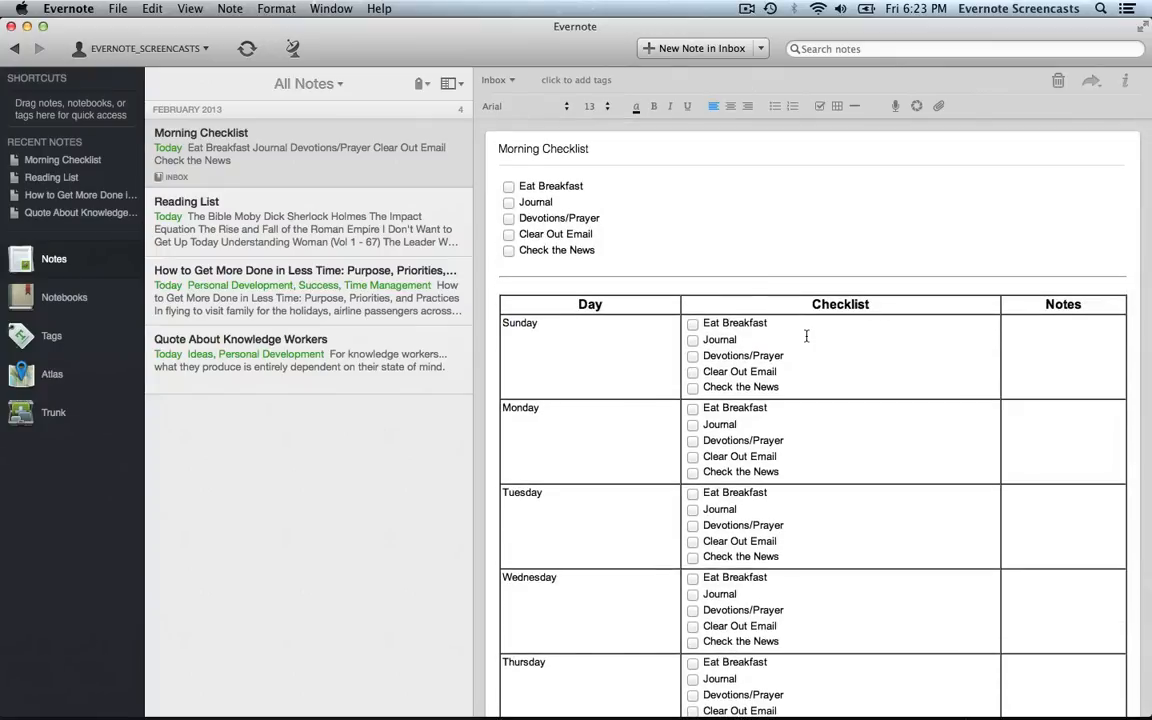
left_click(693, 340)
left_click(693, 356)
left_click(693, 372)
left_click(693, 408)
left_click(693, 424)
left_click(693, 440)
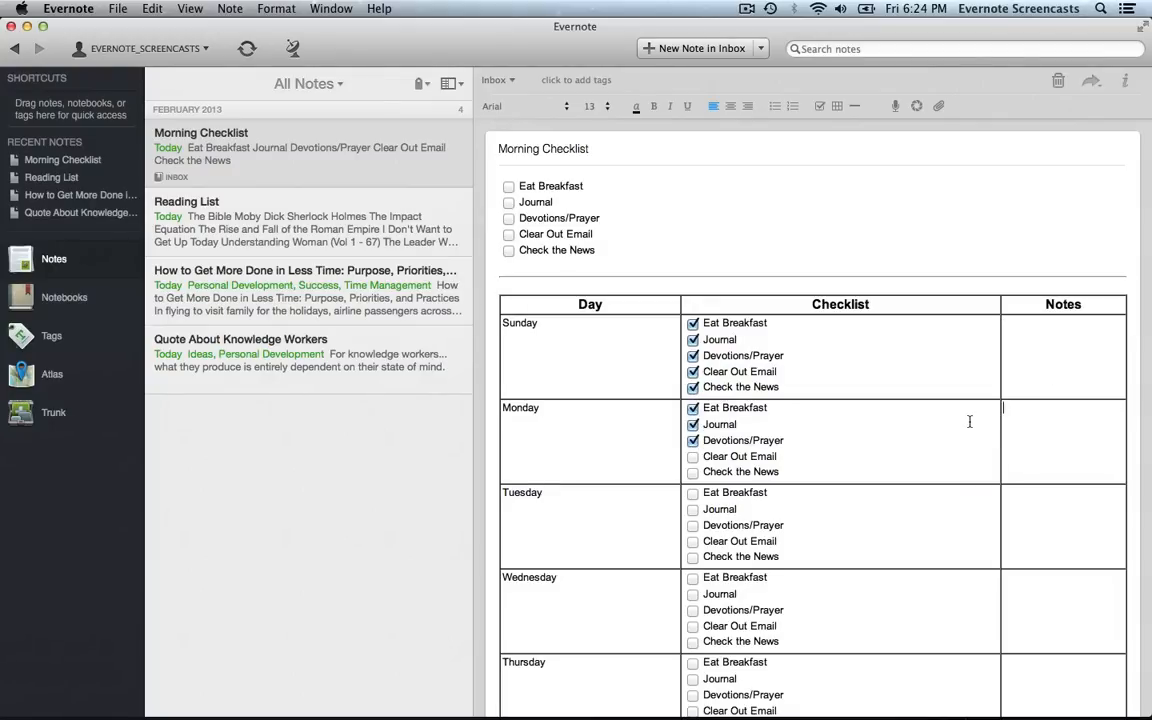
Step: Retitle the note "Morning and Evening Checklist"
scroll(969, 447, "down", 5)
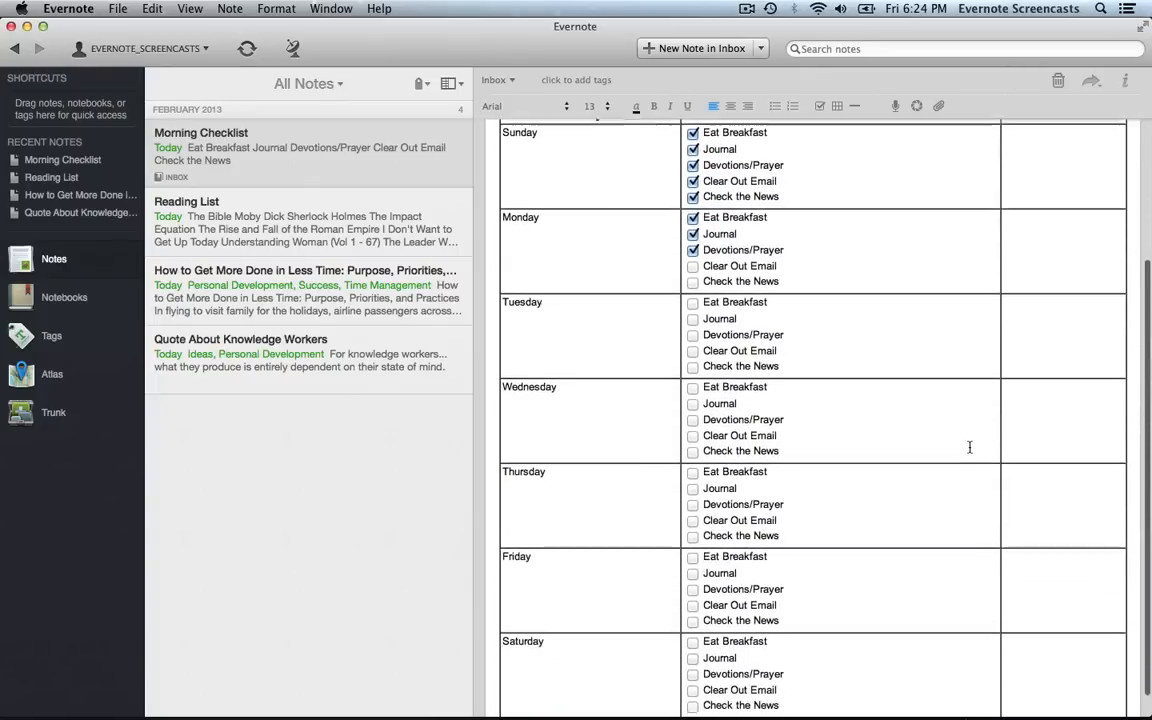
scroll(969, 447, "up", 5)
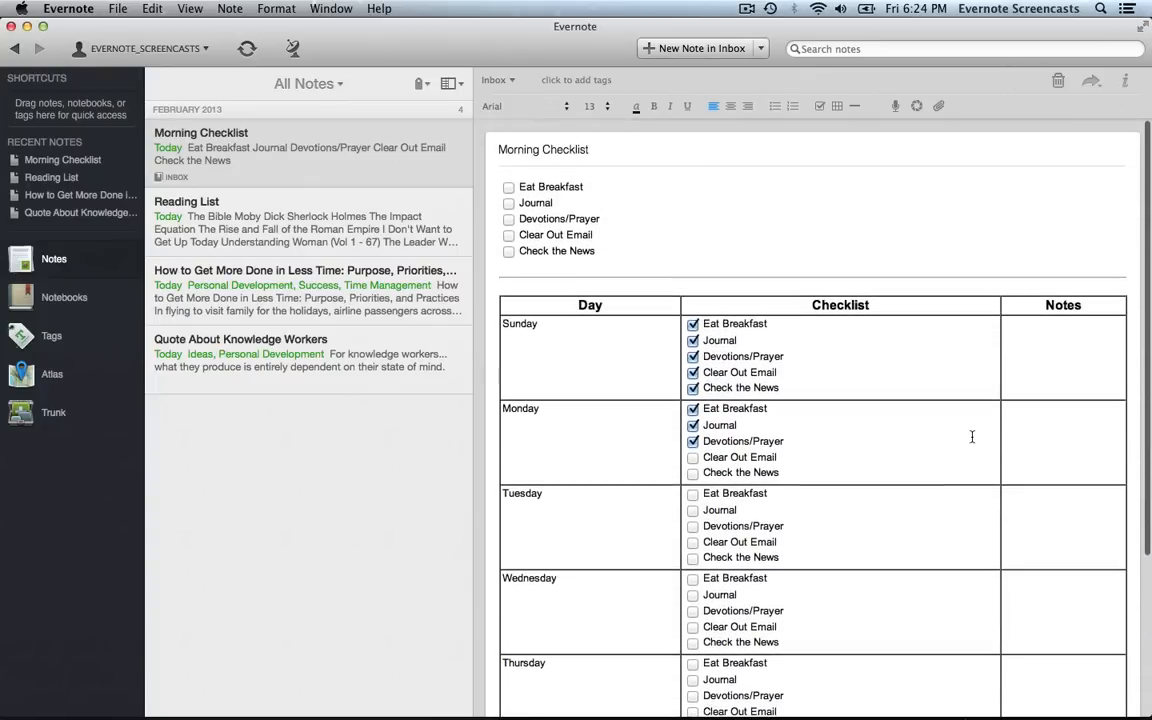
left_click(875, 390)
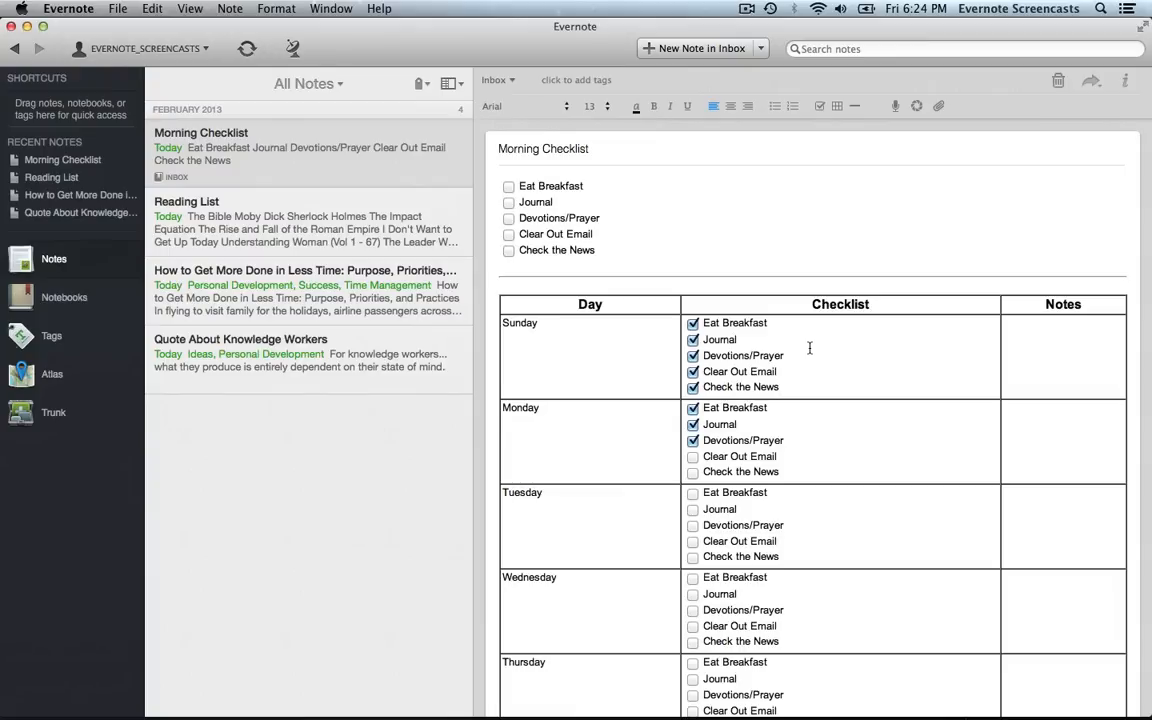
left_click(541, 148)
type("and Evening")
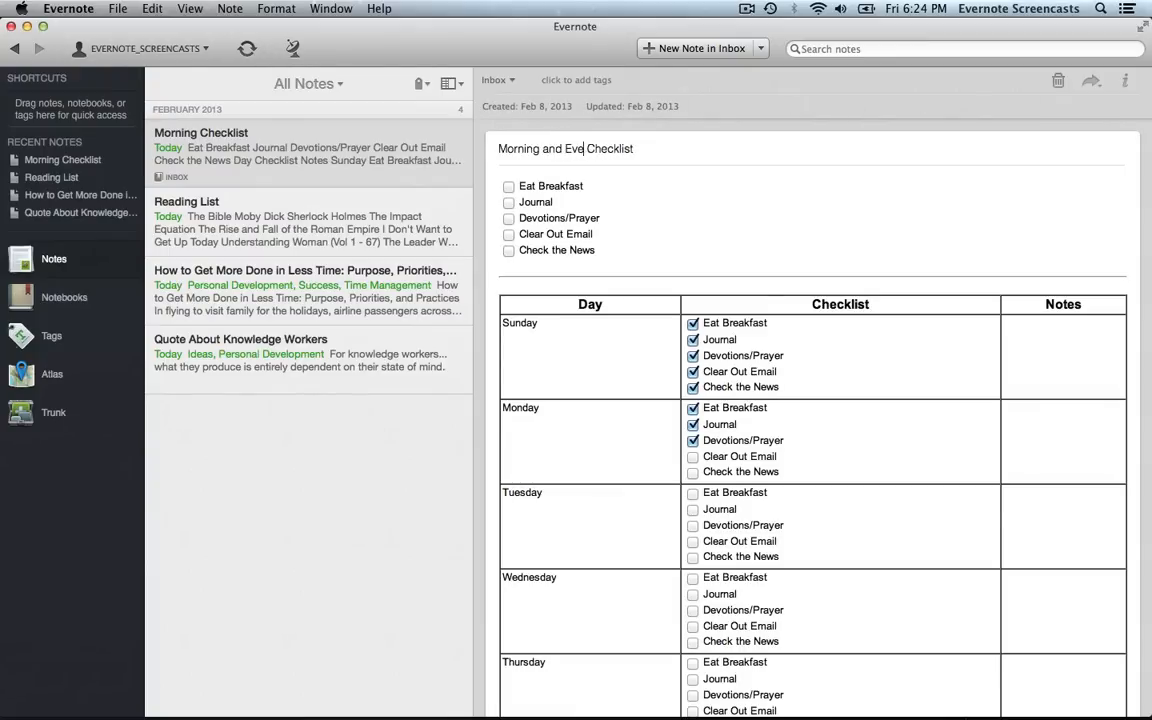
Step: Add blank lines and a horizontal line below Check the News in Sunday's Checklist cell
left_click(792, 388)
key("Return")
key("Return")
key("Return")
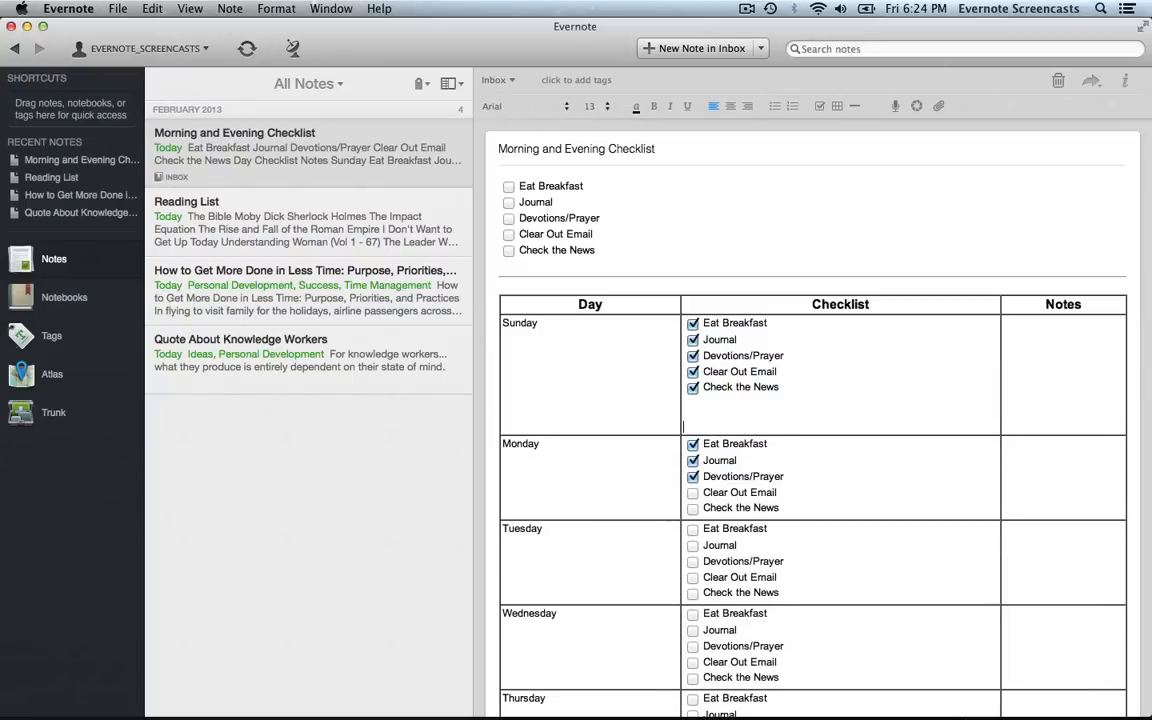
left_click(853, 106)
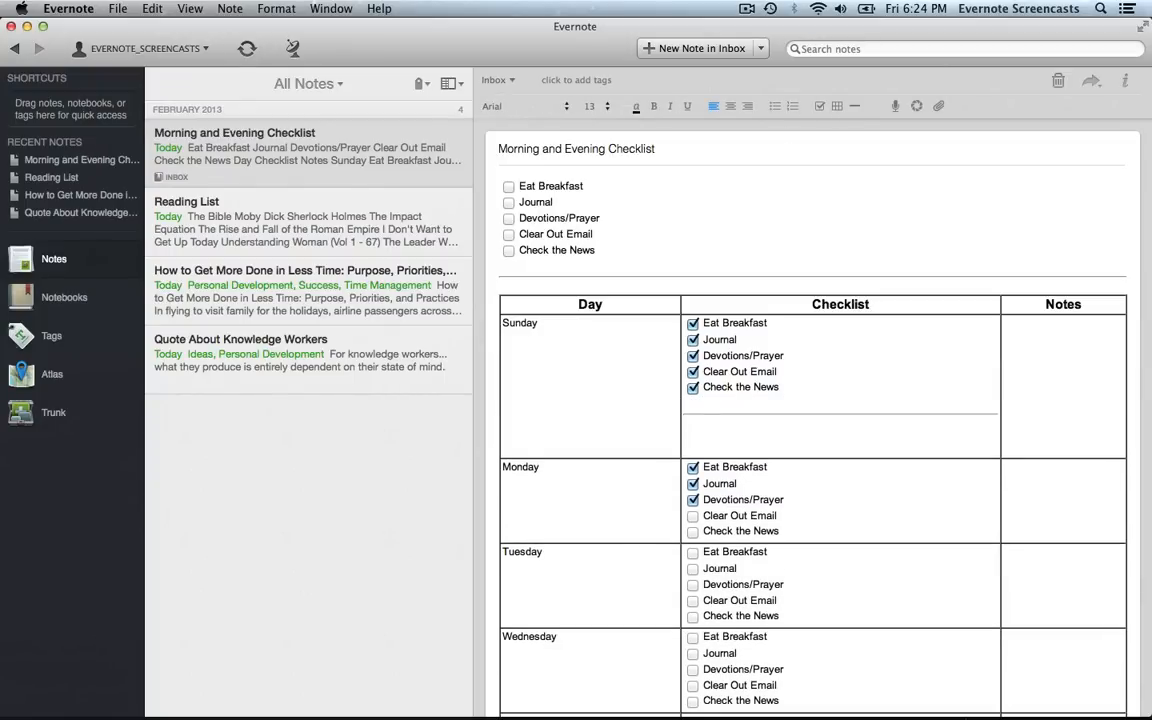
Step: Below Sunday's line, add checkbox items Shower, Spend Time with a named person, Read, Check Email for any Fires and Drink Sleepy Time Tea
left_click(819, 107)
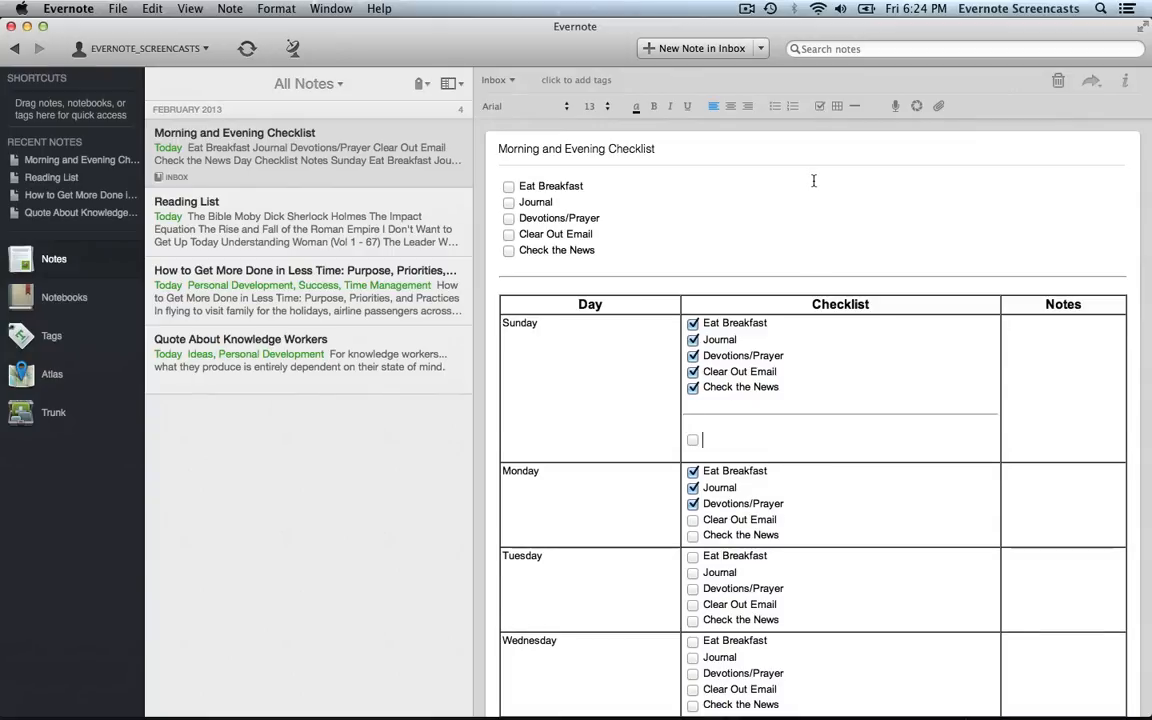
type("Shower")
key("Return")
type("Spend Time with Anne")
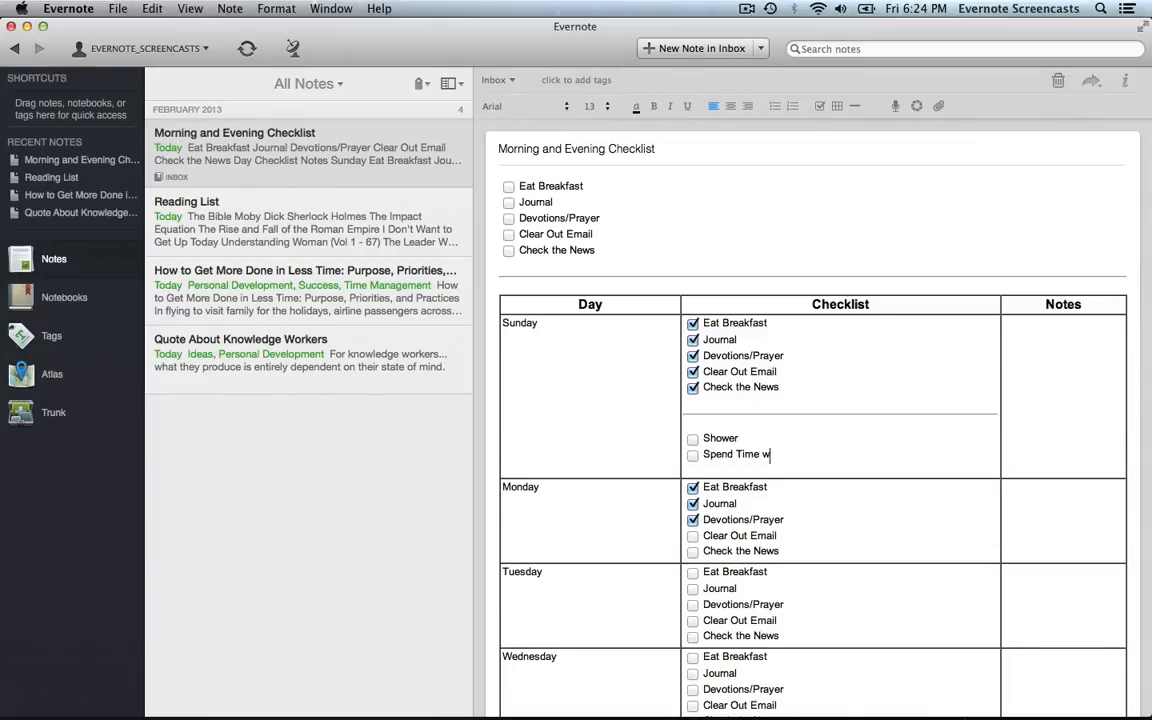
key("Return")
type("Read")
key("Return")
type("Check Email for any Fires")
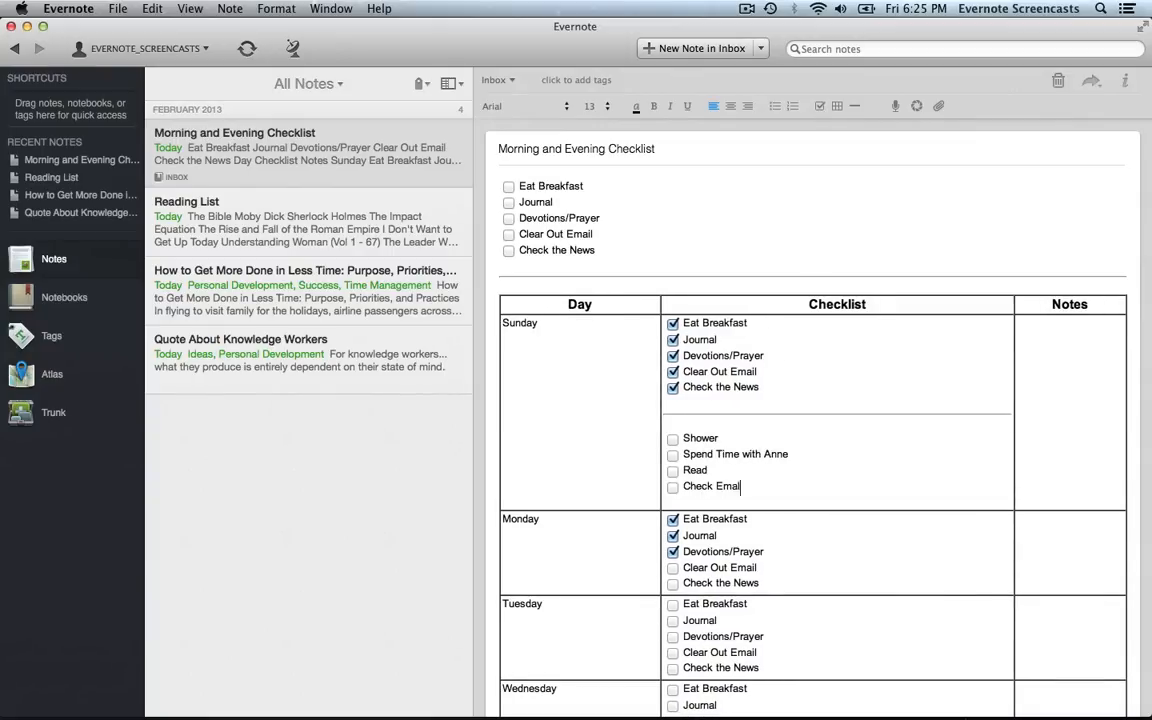
key("Return")
type("Drink Sleepy Time Tea")
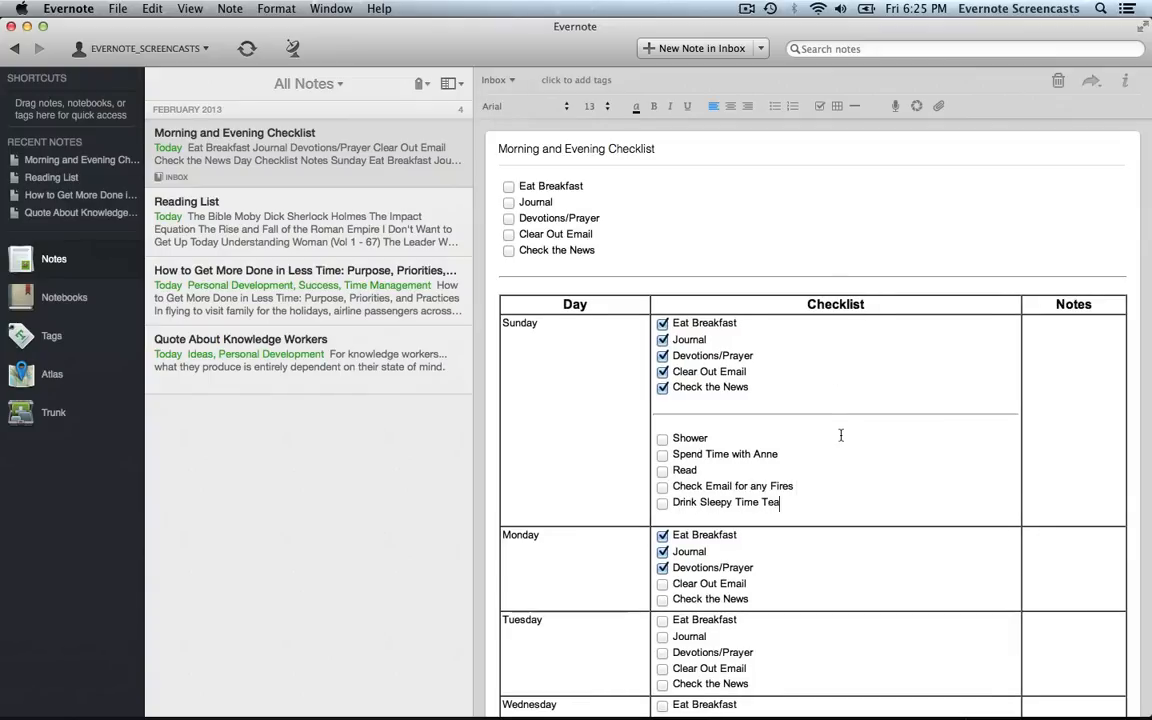
Step: Select Sunday's evening items and look over the weekly checklist table
left_click(781, 440, "shift")
key("shift+super+Left")
scroll(797, 543, "down", 5)
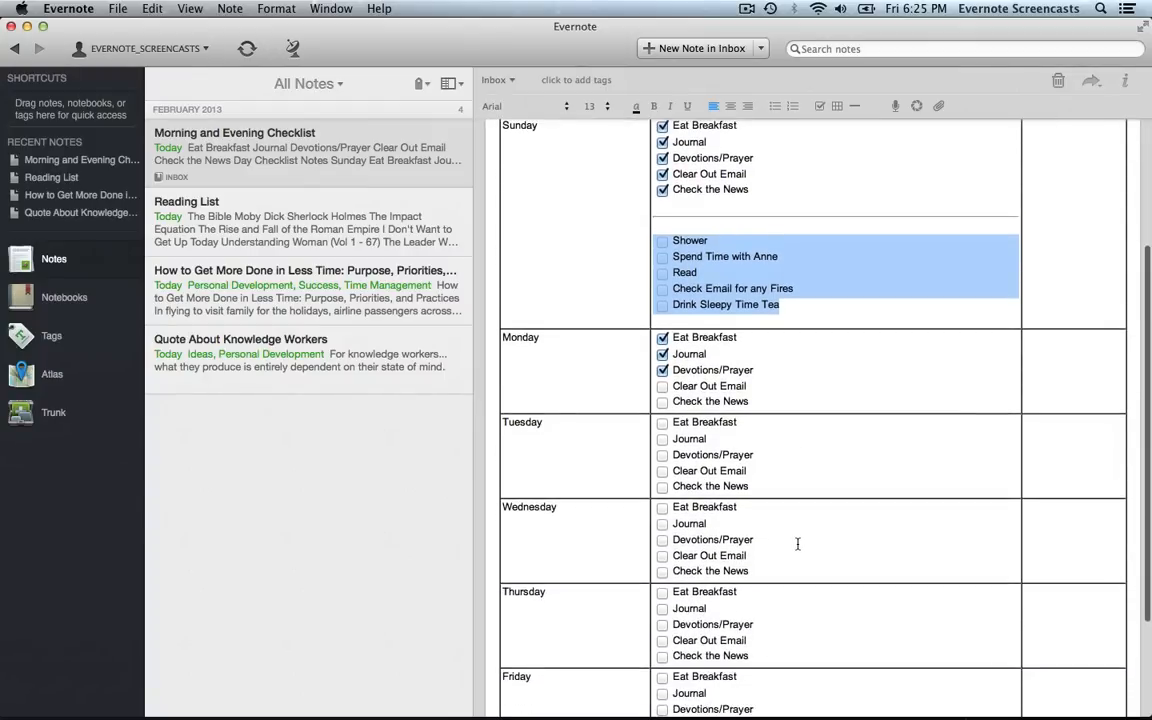
scroll(797, 543, "up", 5)
left_click(1040, 376)
scroll(1017, 377, "down", 2)
scroll(1017, 377, "up", 1)
scroll(1016, 377, "up", 2)
scroll(1016, 377, "down", 4)
scroll(1016, 377, "down", 1)
scroll(826, 254, "up", 4)
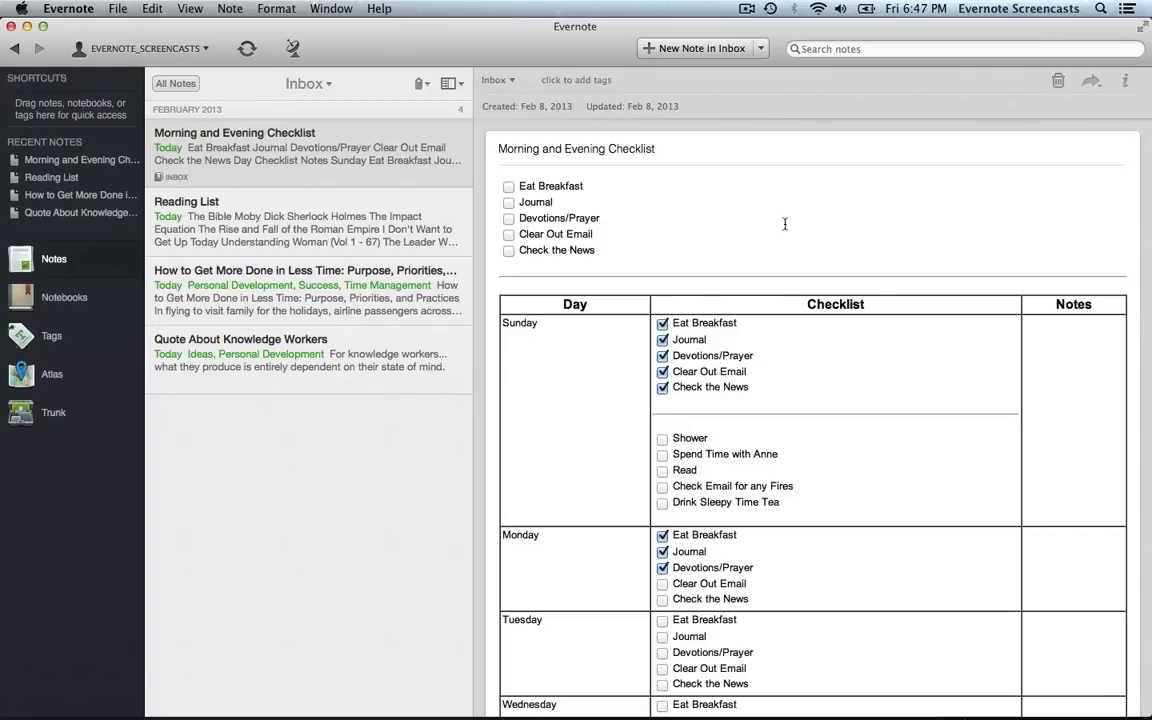
Step: Create a new note in the Inbox notebook and attach the image Phil-Libin-Evernote from the Desktop
left_click(709, 47)
left_click(567, 204)
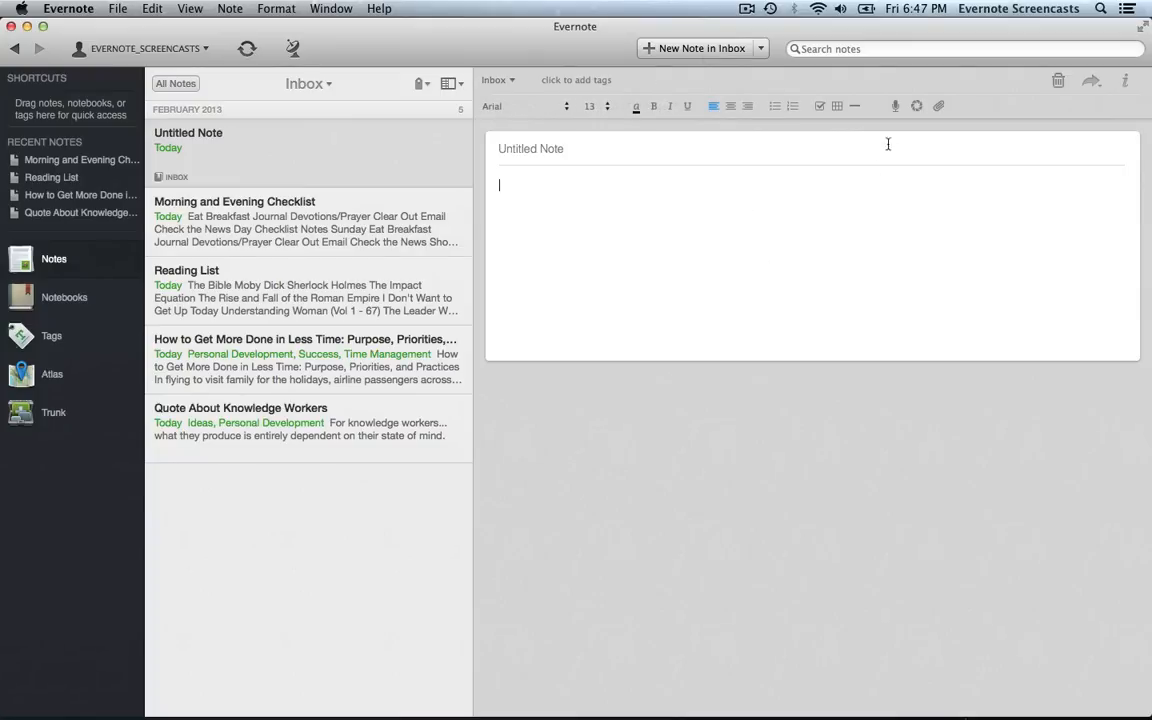
left_click(938, 108)
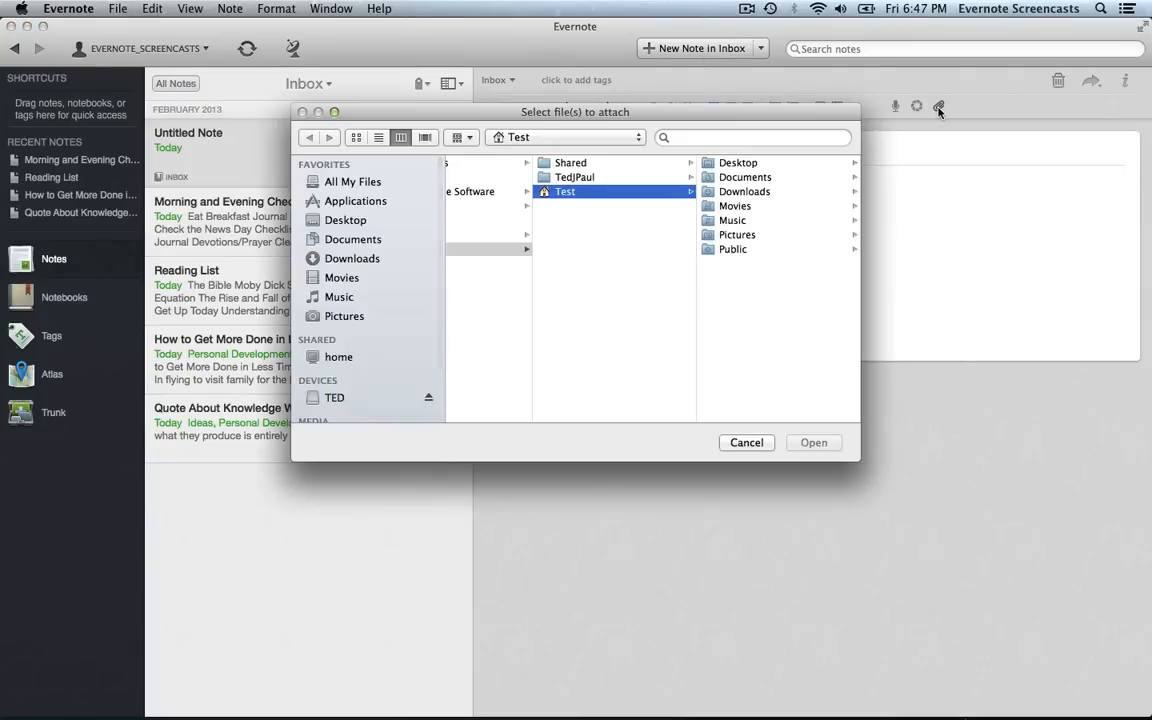
left_click(418, 226)
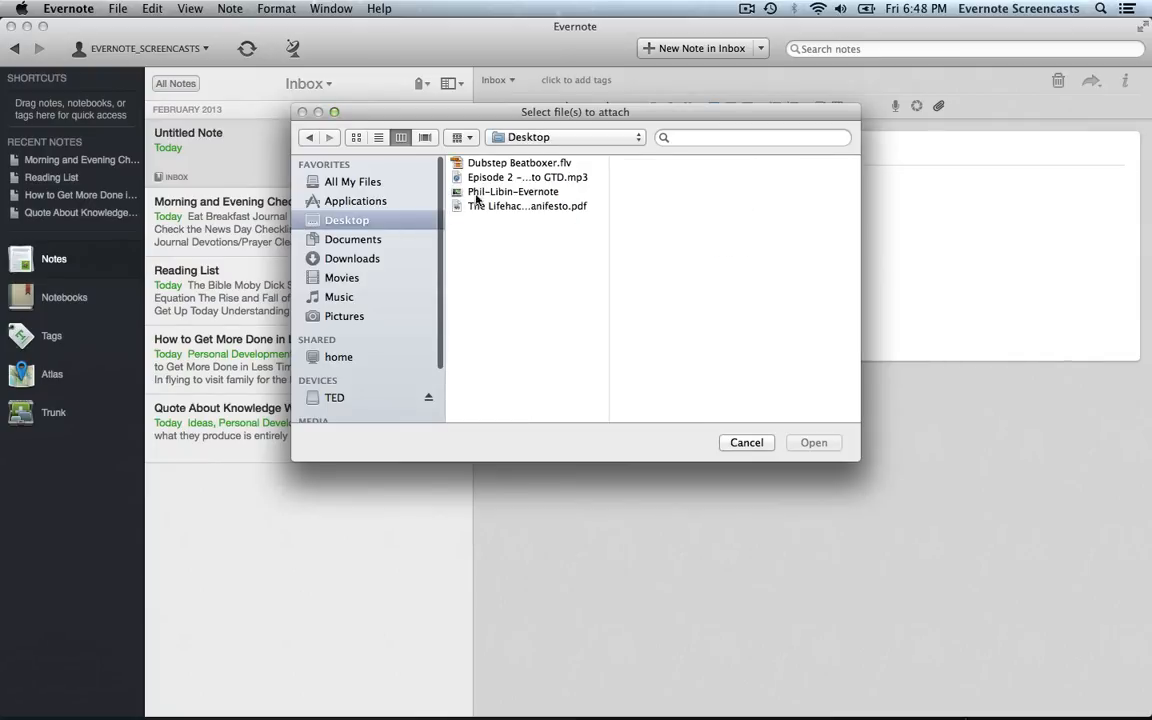
left_click(512, 191)
left_click(798, 442)
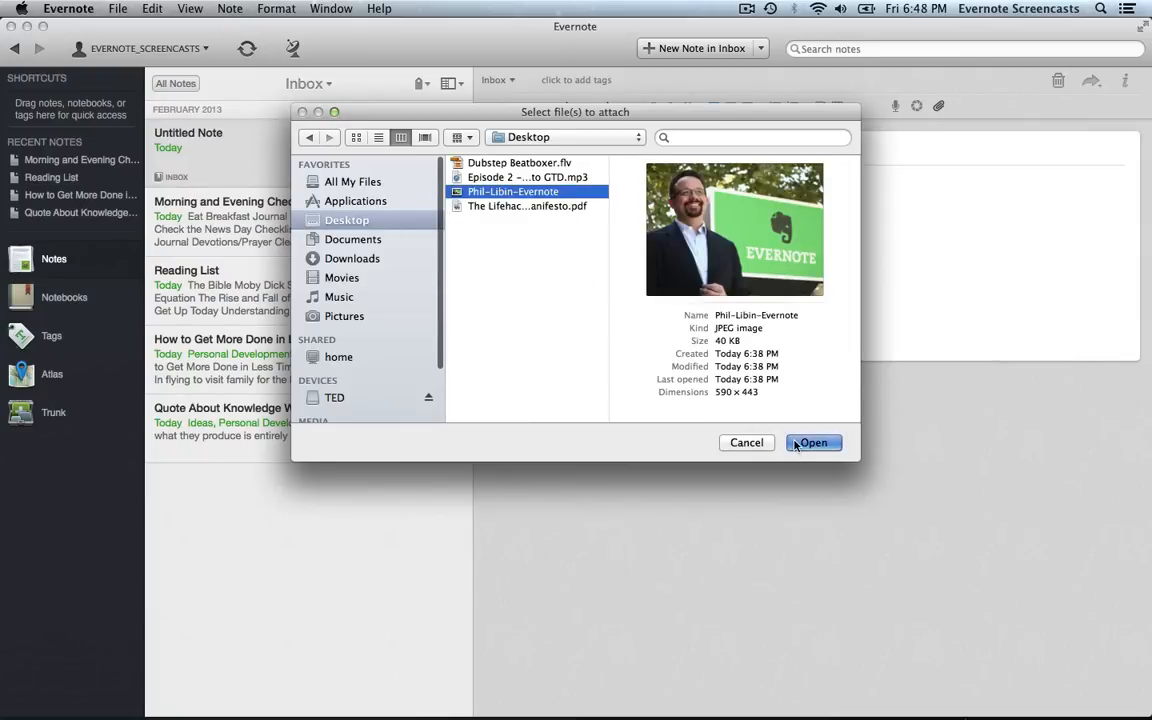
Step: Title the new image note "Portrait of Phil Libin"
left_click(695, 311)
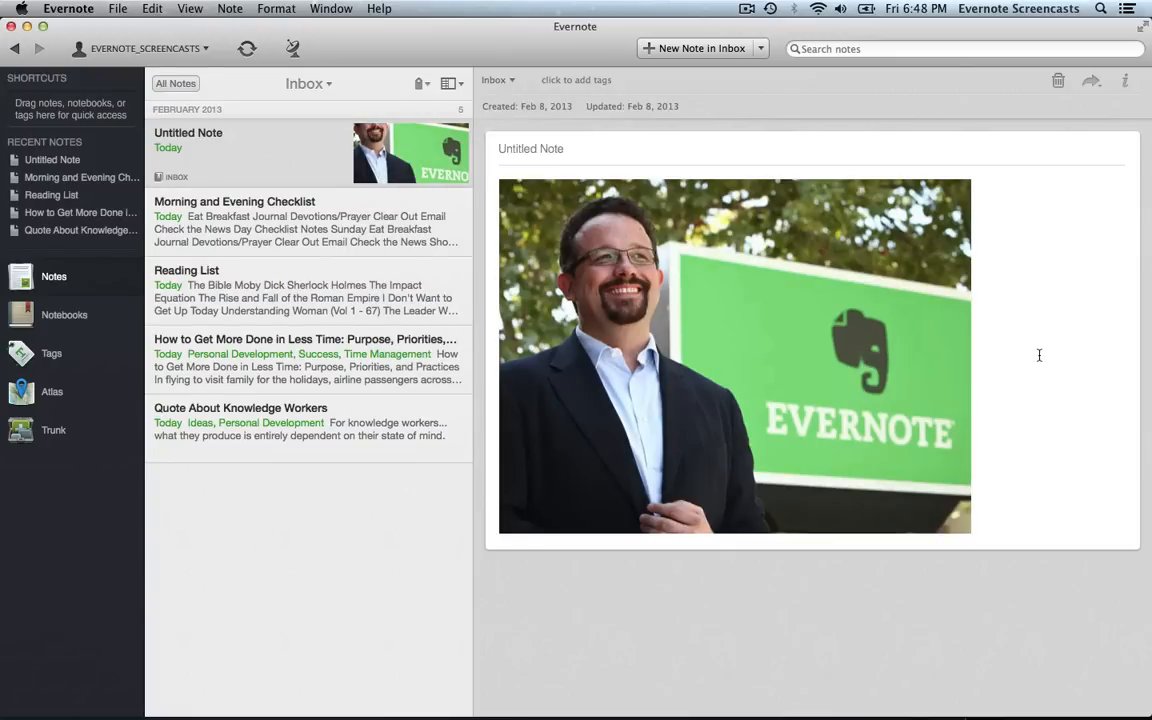
type("Portrait of Phil Libin")
left_click(1008, 237)
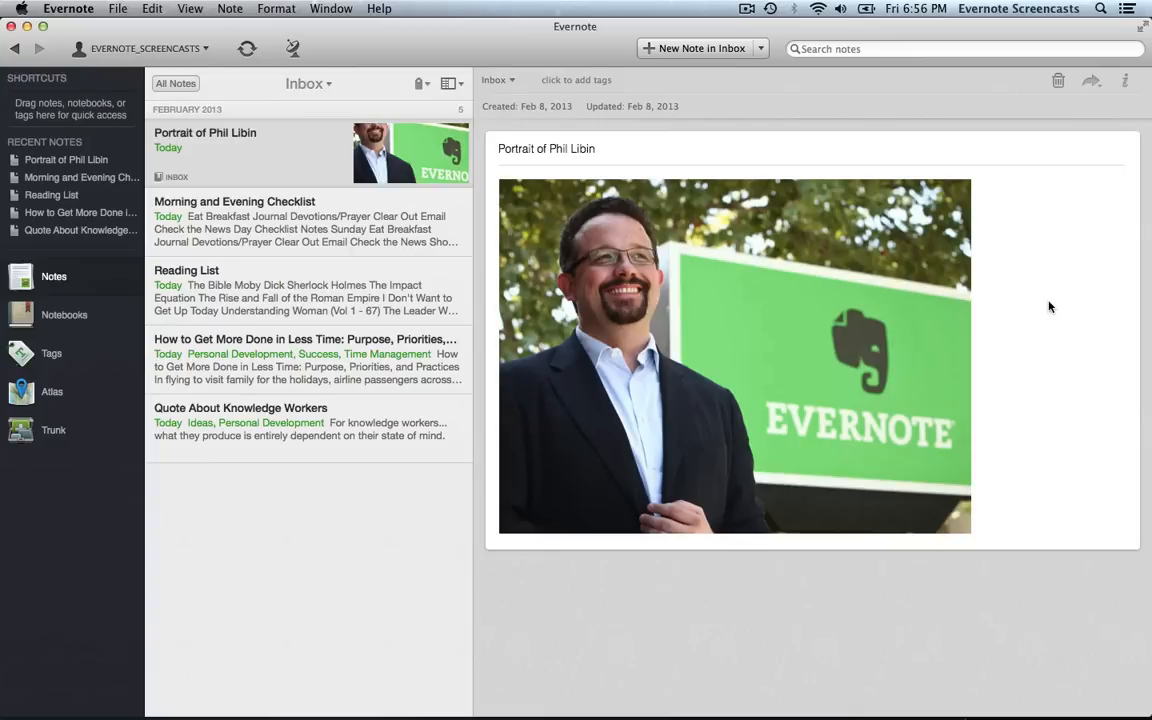
Step: Create separate Inbox notes from the desktop's MP3, PDF and FLV files, narrowing the Evernote window to reach them and widening it again
left_click_drag(1148, 319, 1050, 320)
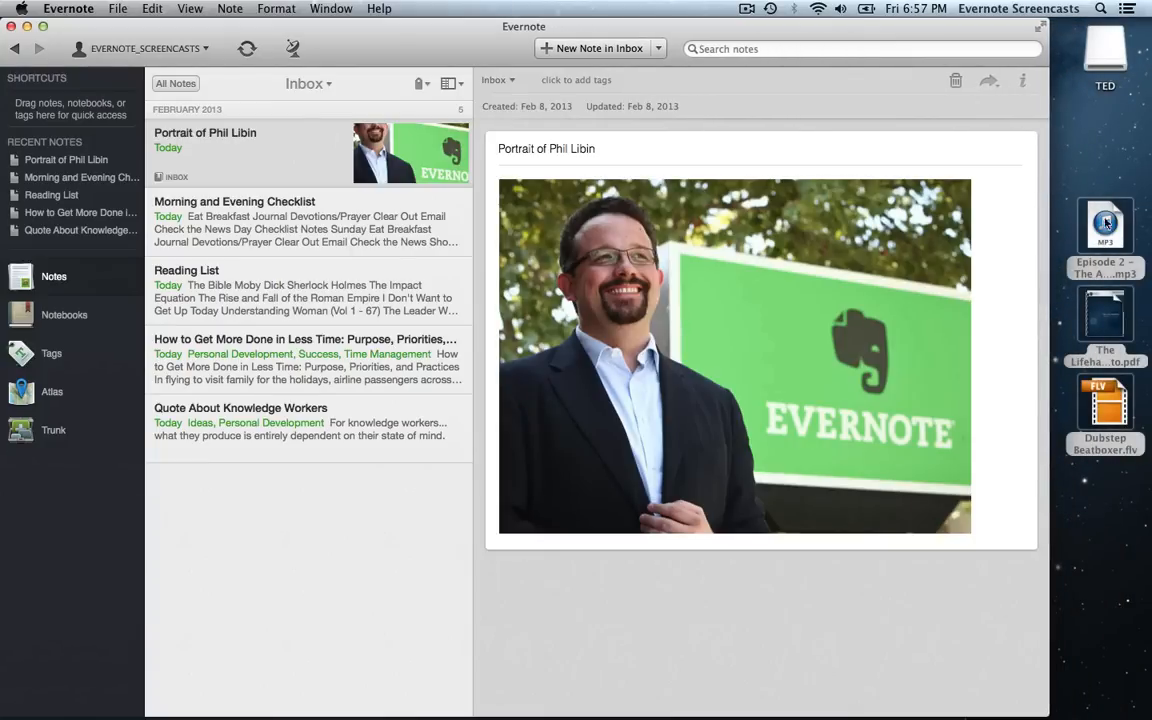
left_click(1080, 175)
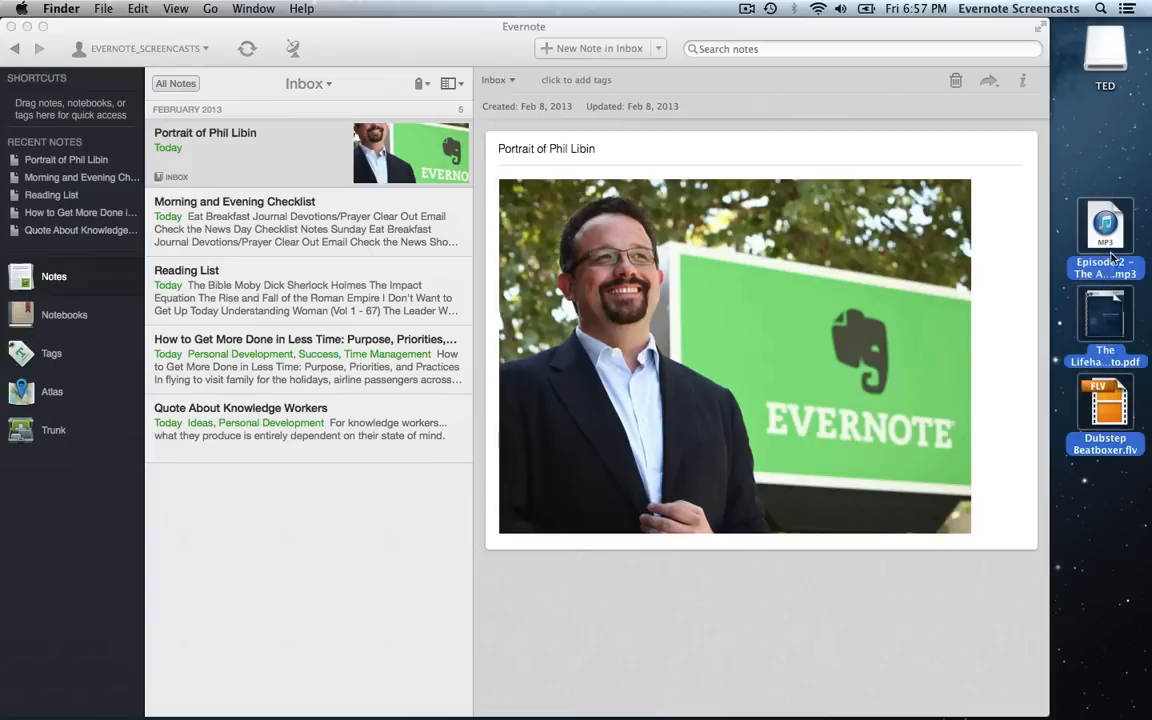
left_click_drag(1107, 232, 378, 312)
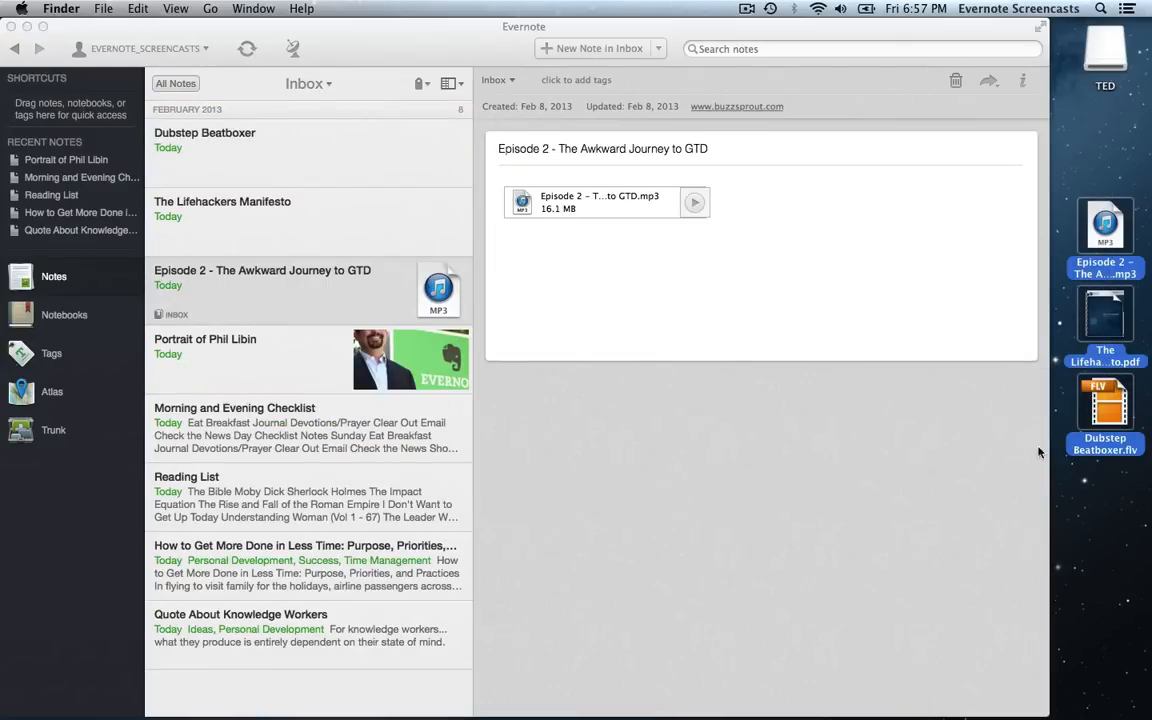
left_click_drag(1049, 453, 1149, 465)
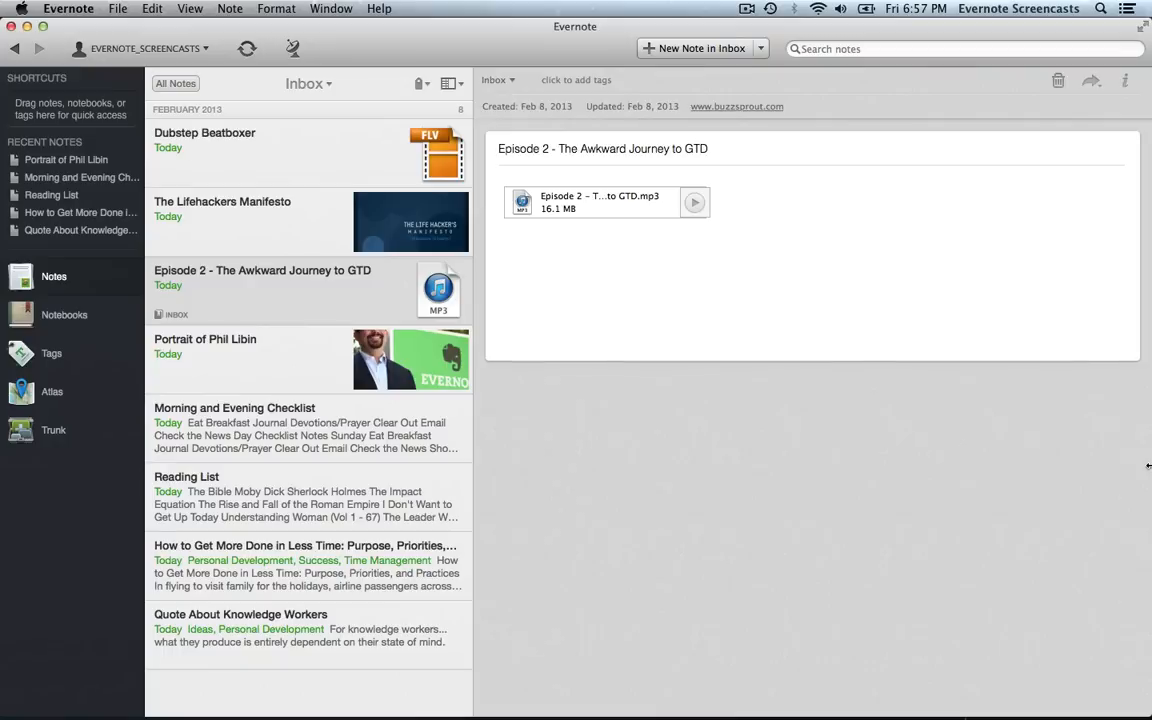
Step: Examine the notes The Lifehackers Manifesto, Episode 2 - The Awkward Journey to GTD and Dubstep Beatboxer with their attachments
left_click(321, 228)
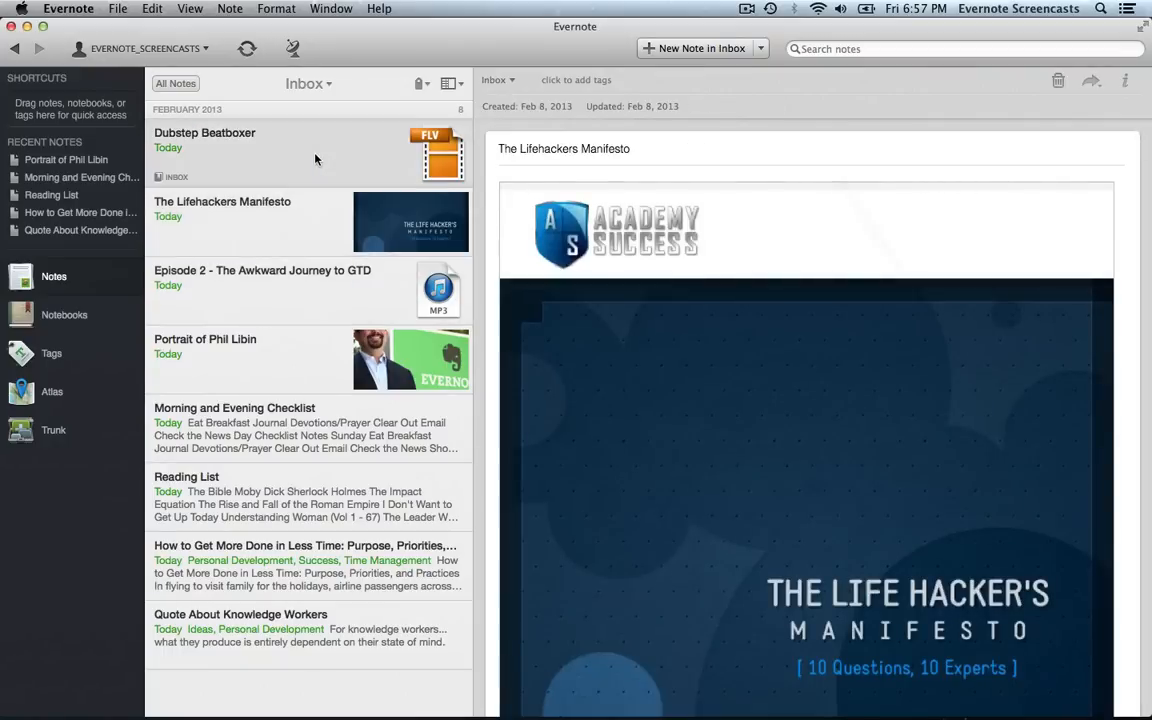
left_click(283, 140)
left_click(297, 204)
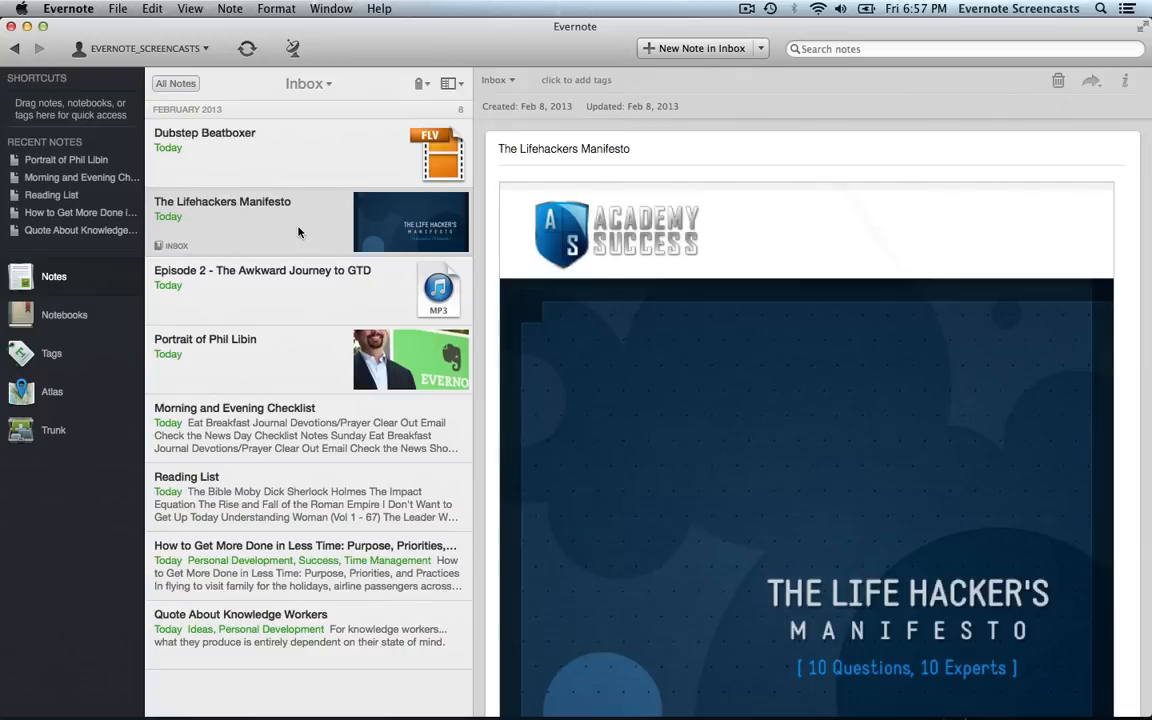
left_click(294, 306)
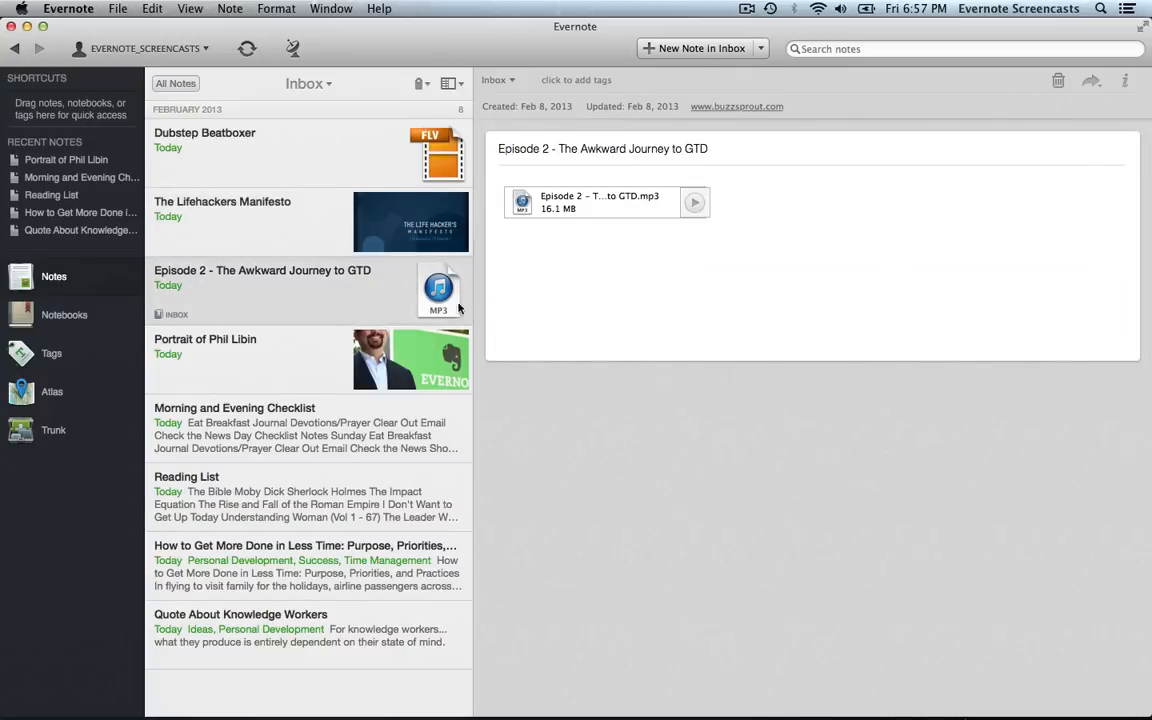
left_click(600, 263)
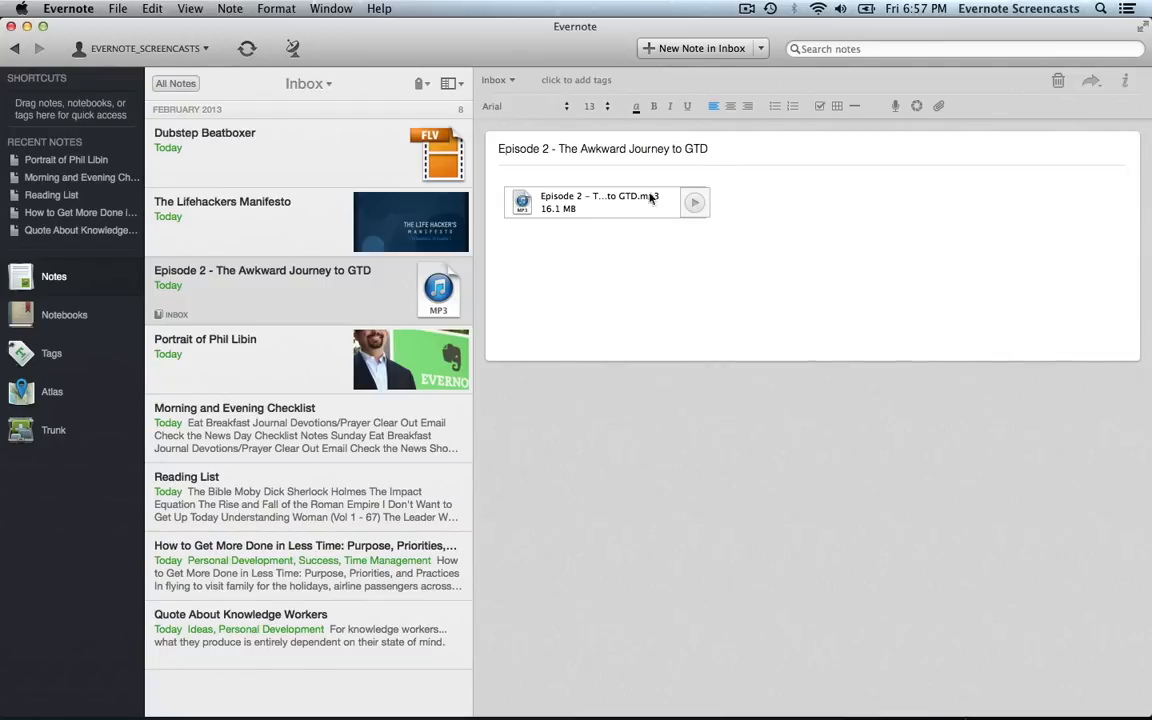
left_click(318, 205)
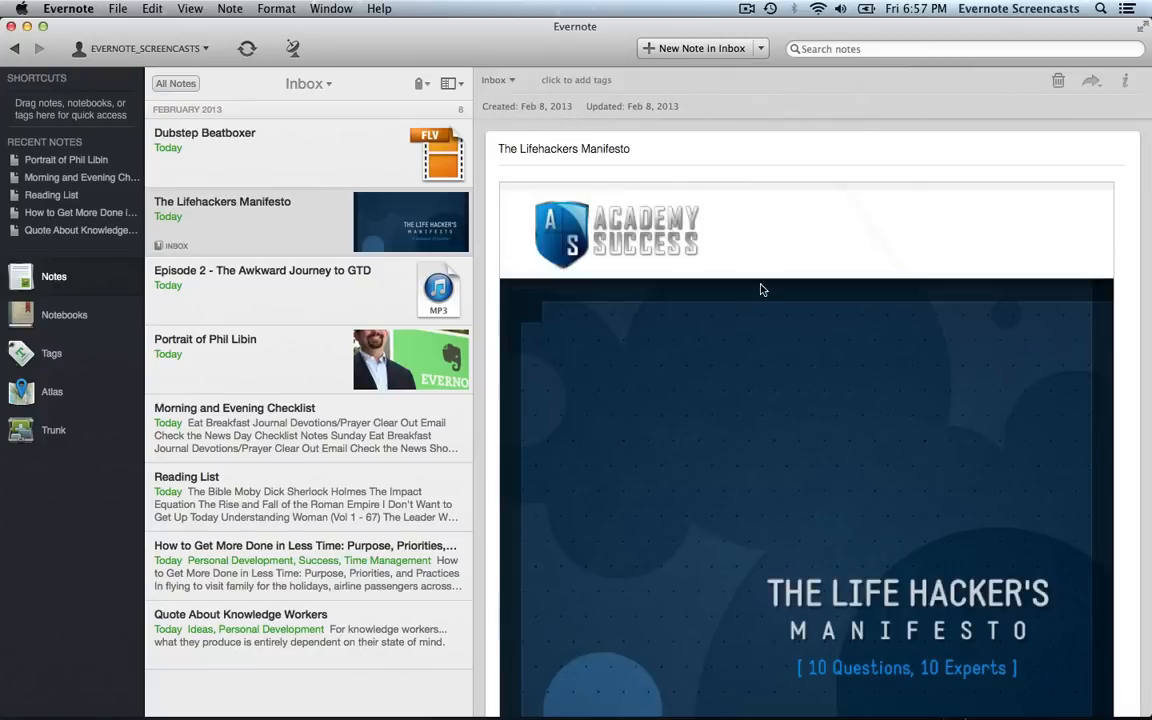
scroll(759, 288, "down", 5)
scroll(760, 289, "up", 5)
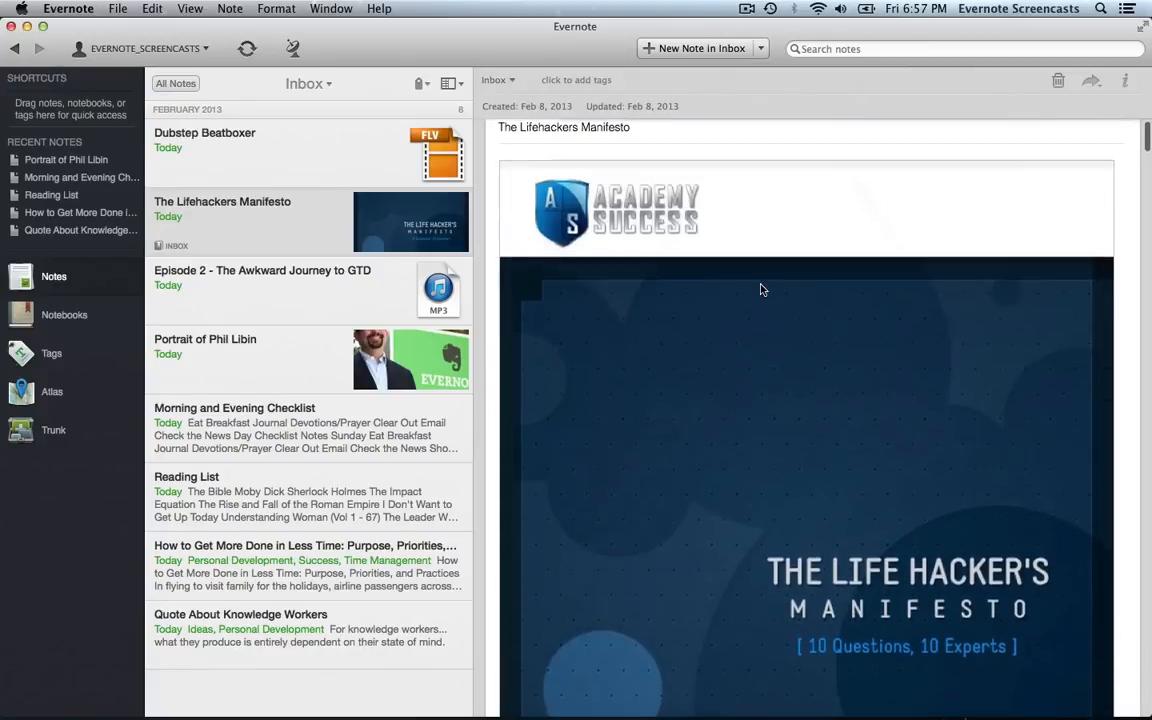
left_click(364, 158)
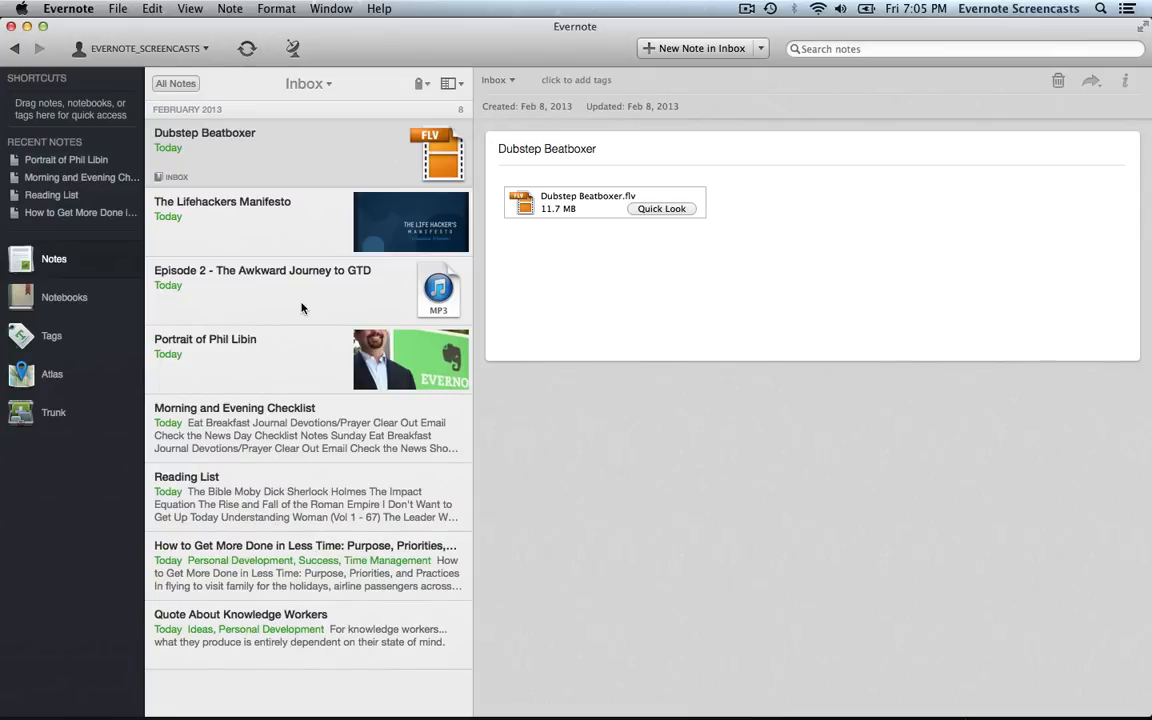
Step: Create a new note in the Inbox notebook, record an audio clip of about 19 seconds in it and save the recording
left_click(686, 50)
left_click(671, 231)
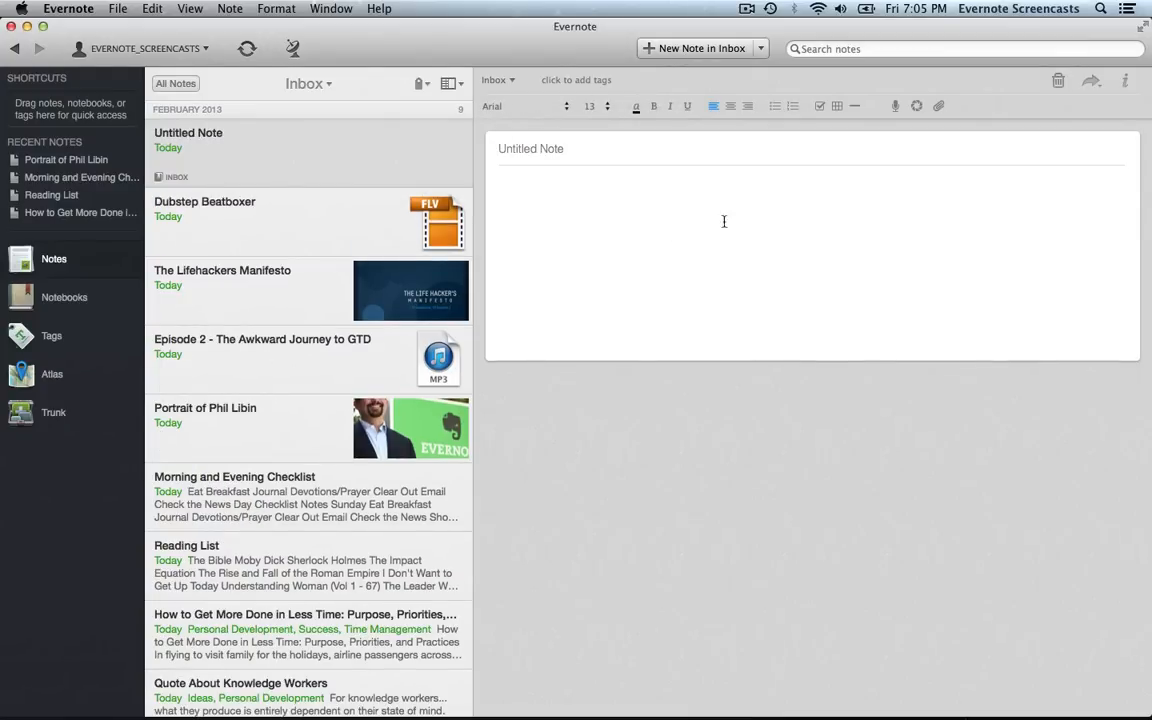
left_click(896, 107)
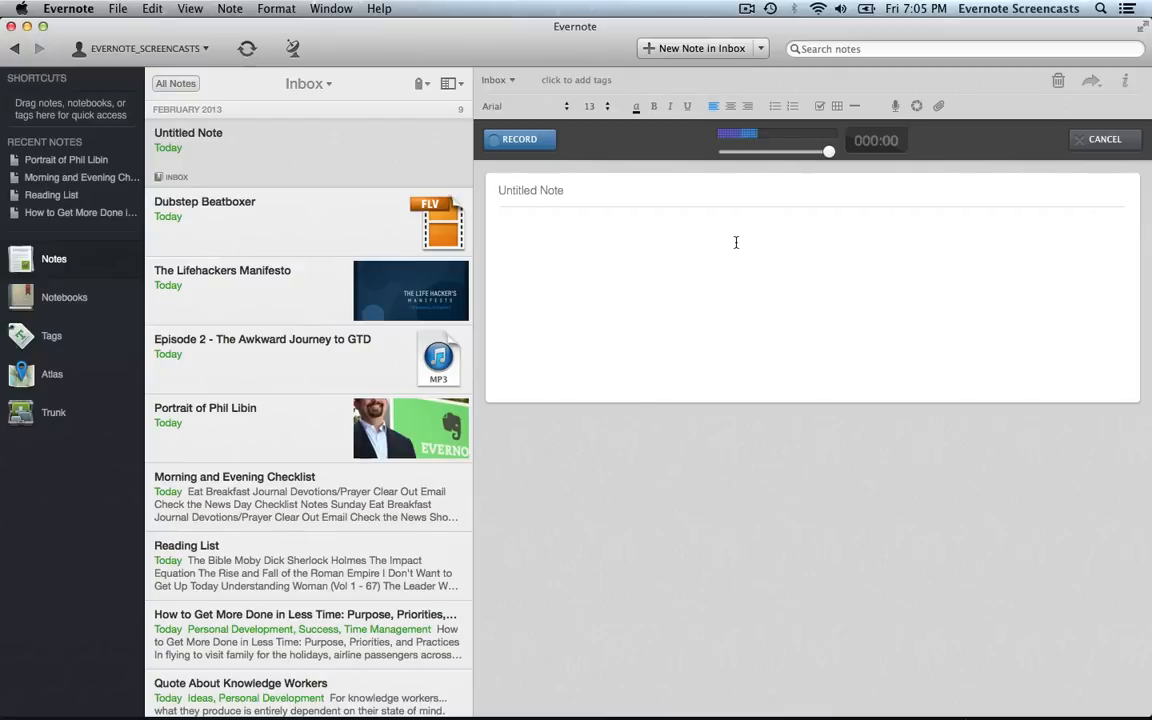
left_click(520, 139)
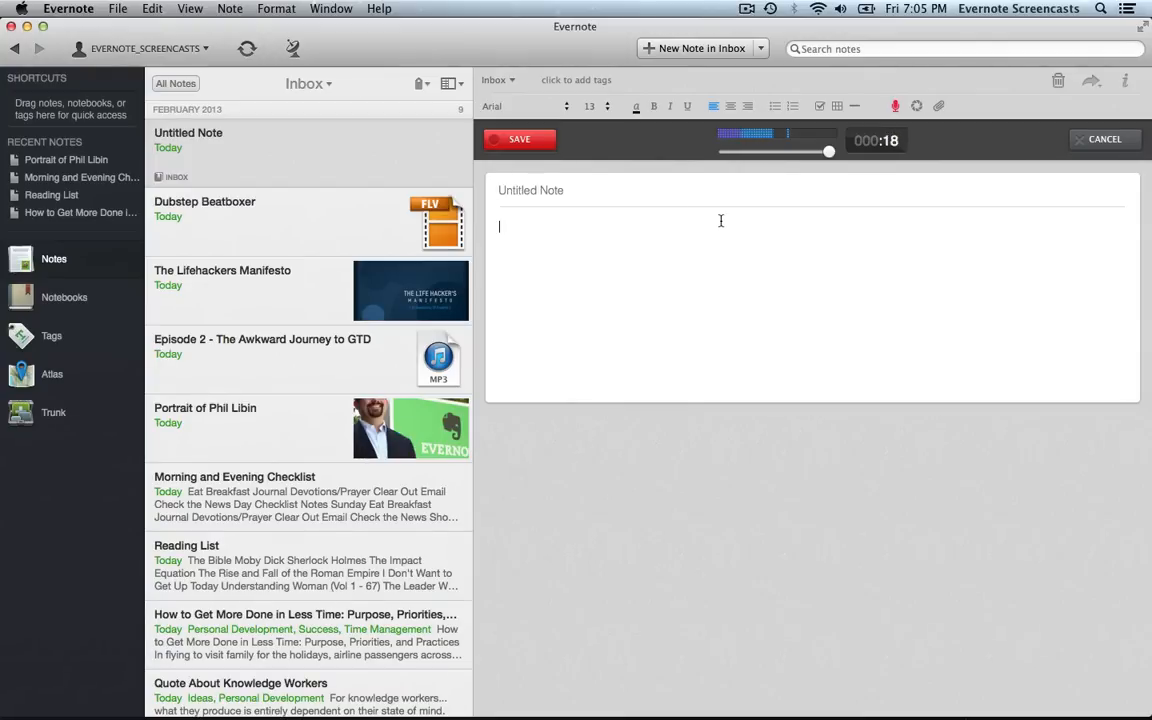
left_click(540, 145)
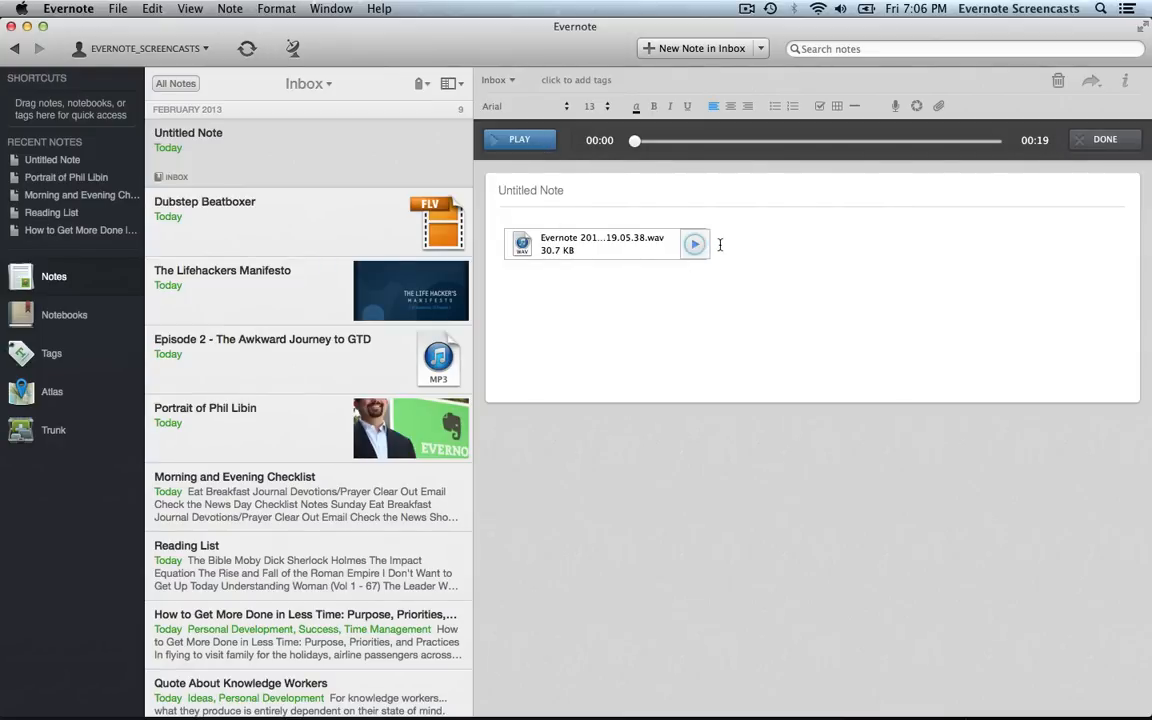
Step: Play the saved audio recording briefly and close the audio player
left_click(694, 245)
left_click(694, 245)
left_click(1084, 140)
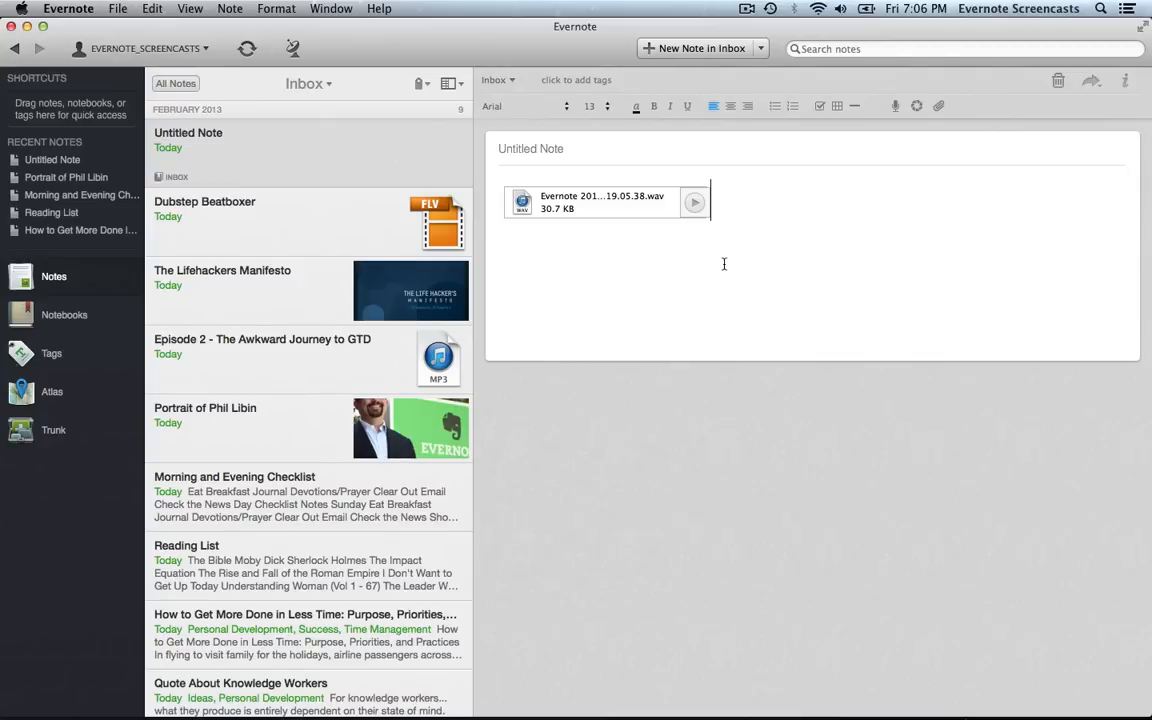
Step: Take a webcam snapshot and insert it into the note below the audio recording
left_click(916, 105)
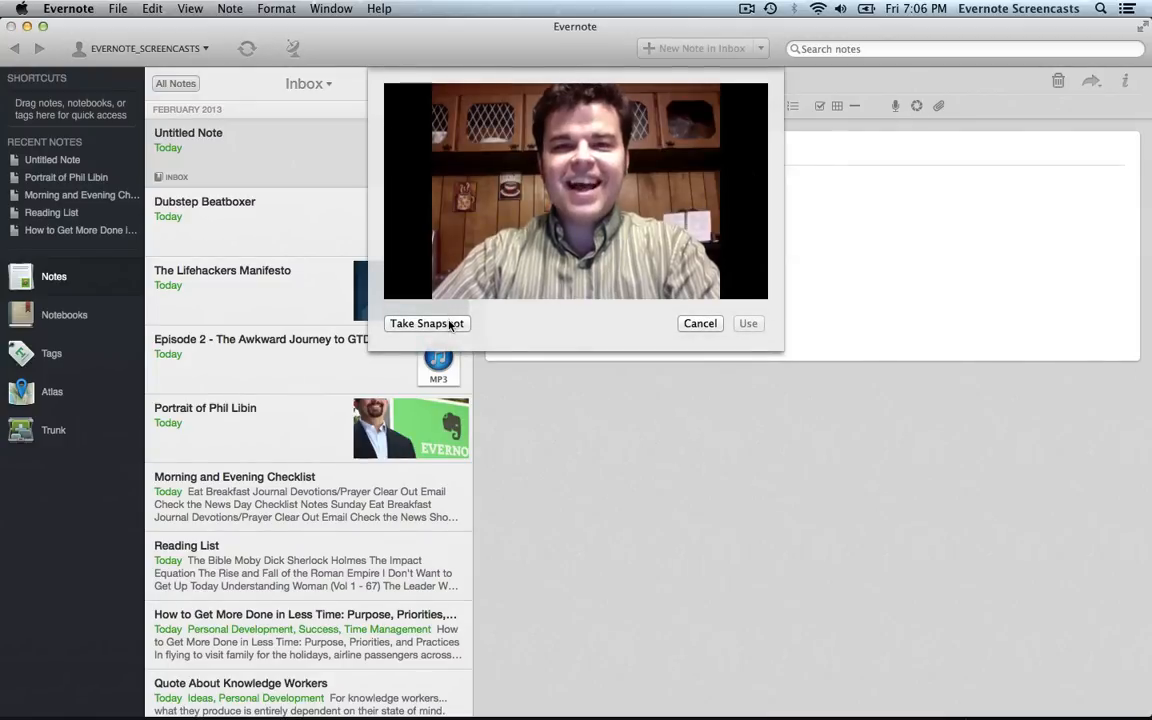
left_click(450, 324)
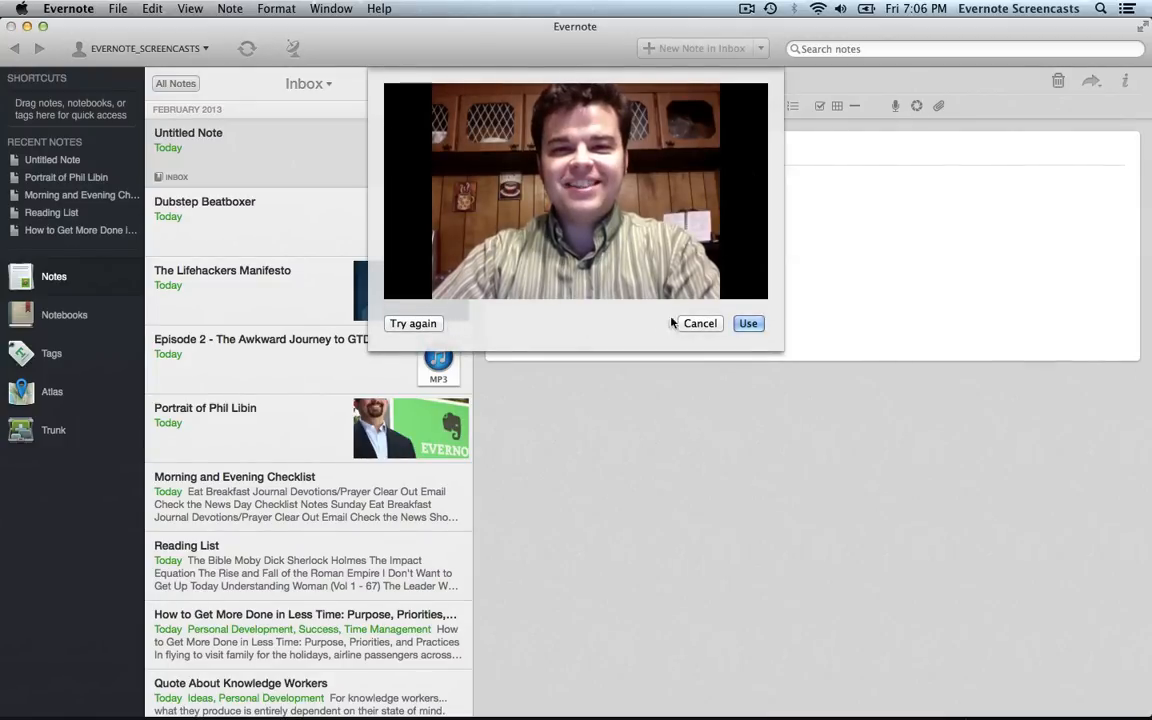
left_click(748, 323)
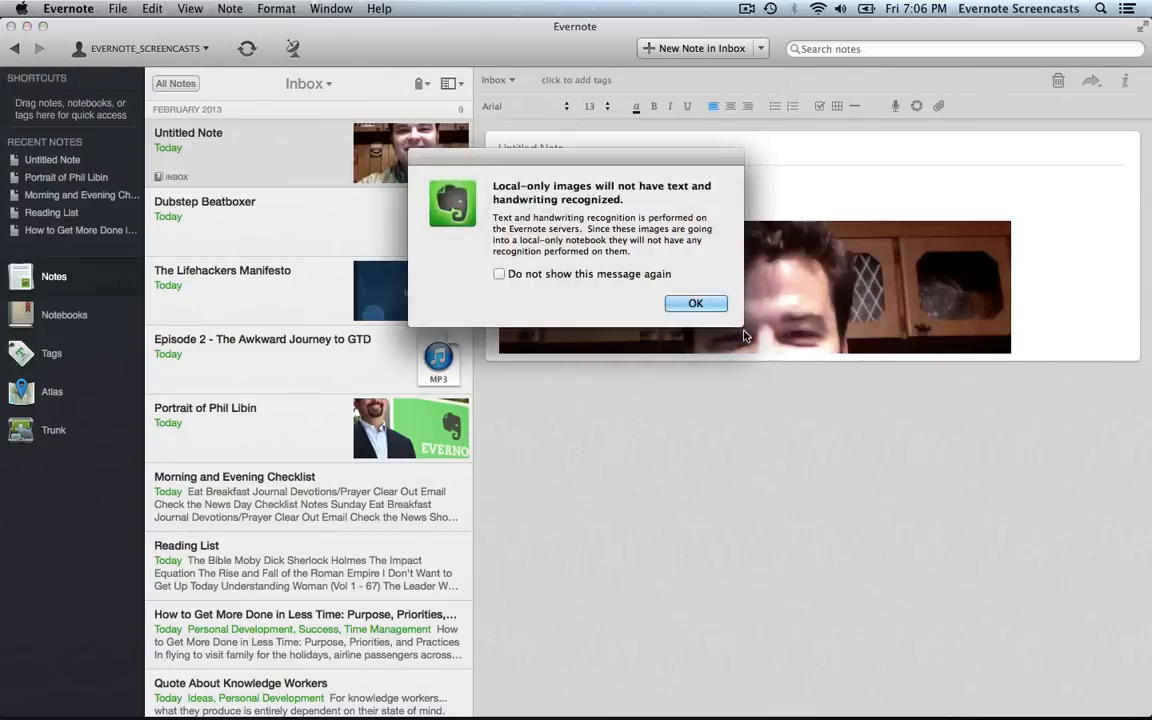
left_click(672, 300)
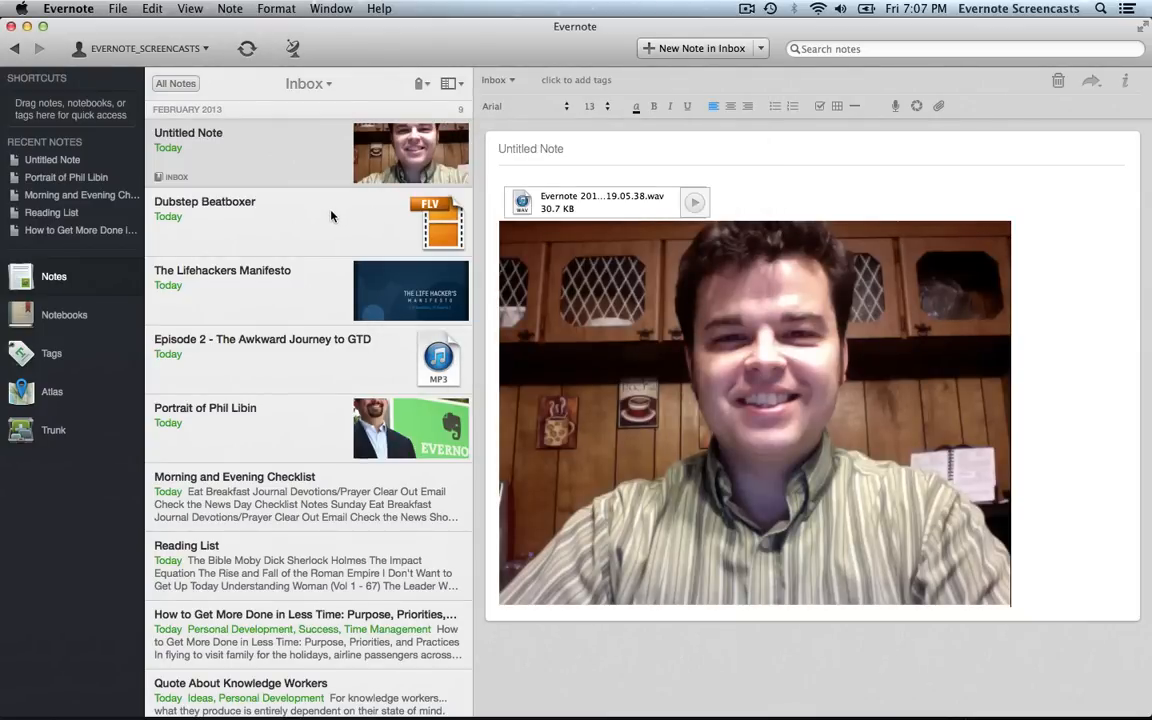
Step: View the Portrait of Phil Libin and Evernote Premium notes, and look at the note search options without searching
left_click(321, 432)
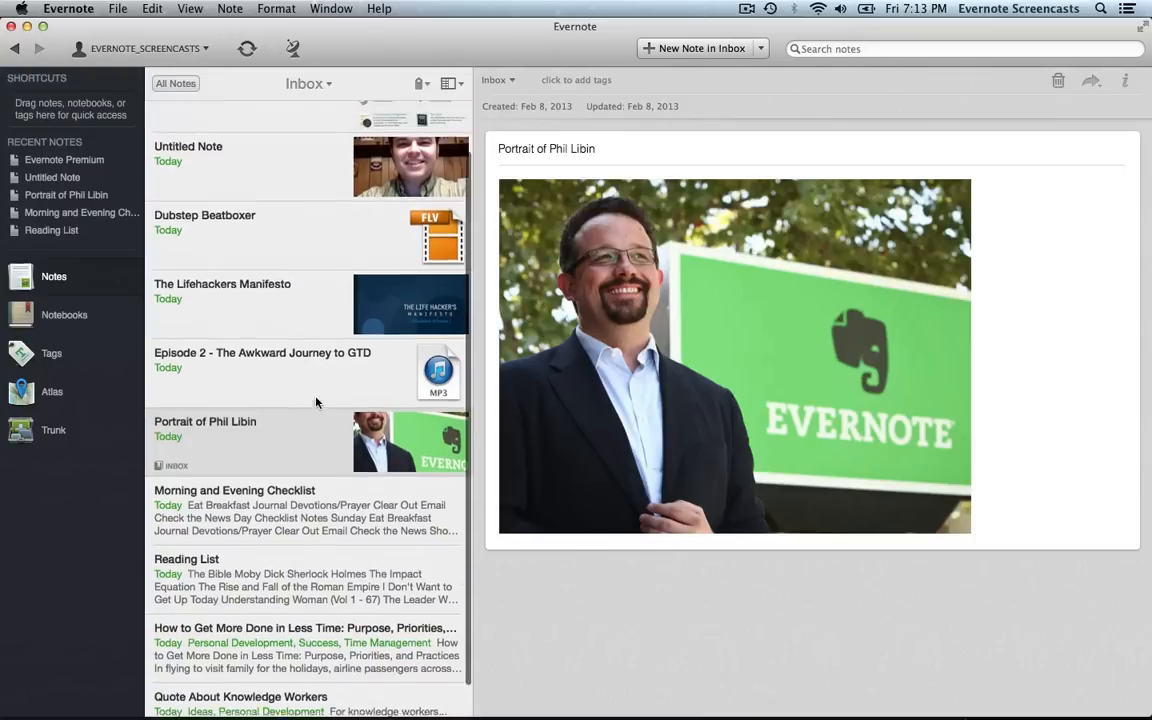
left_click(266, 150)
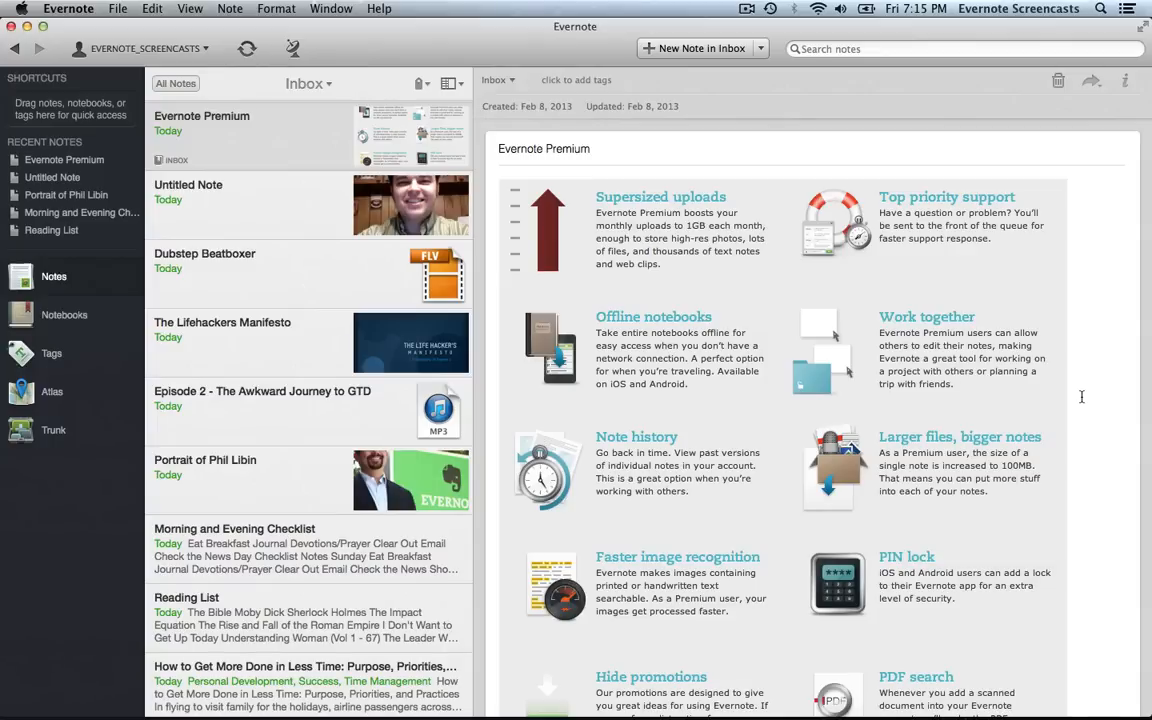
left_click(1007, 49)
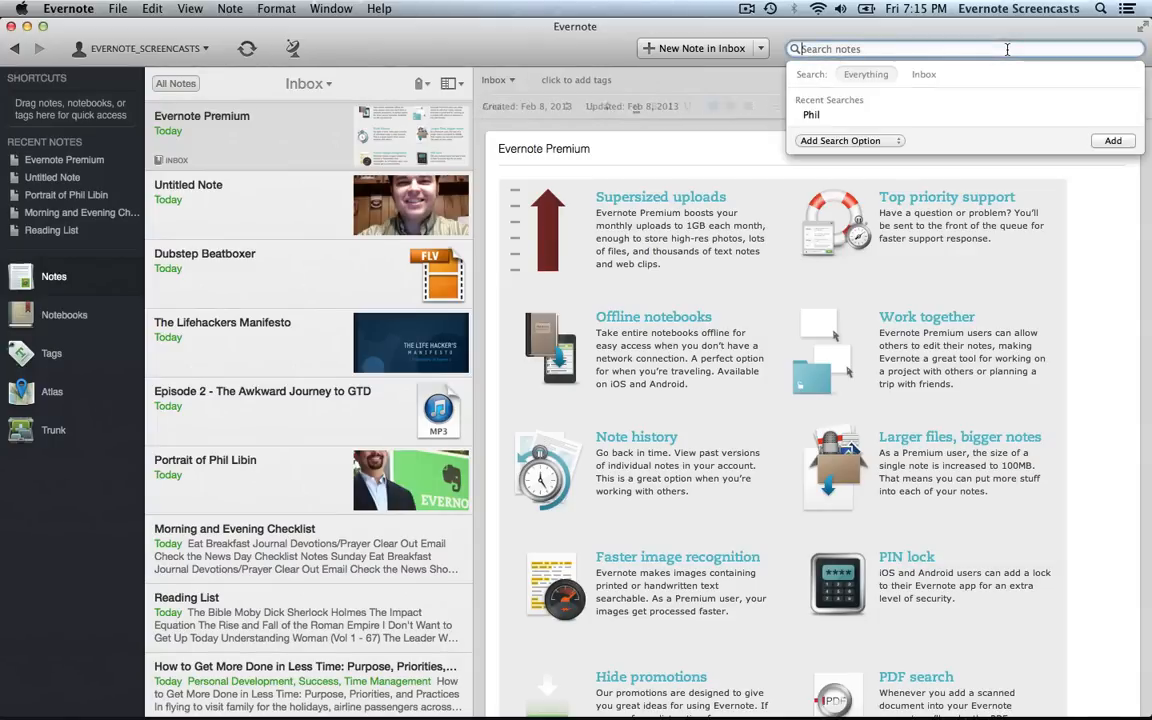
left_click(1106, 275)
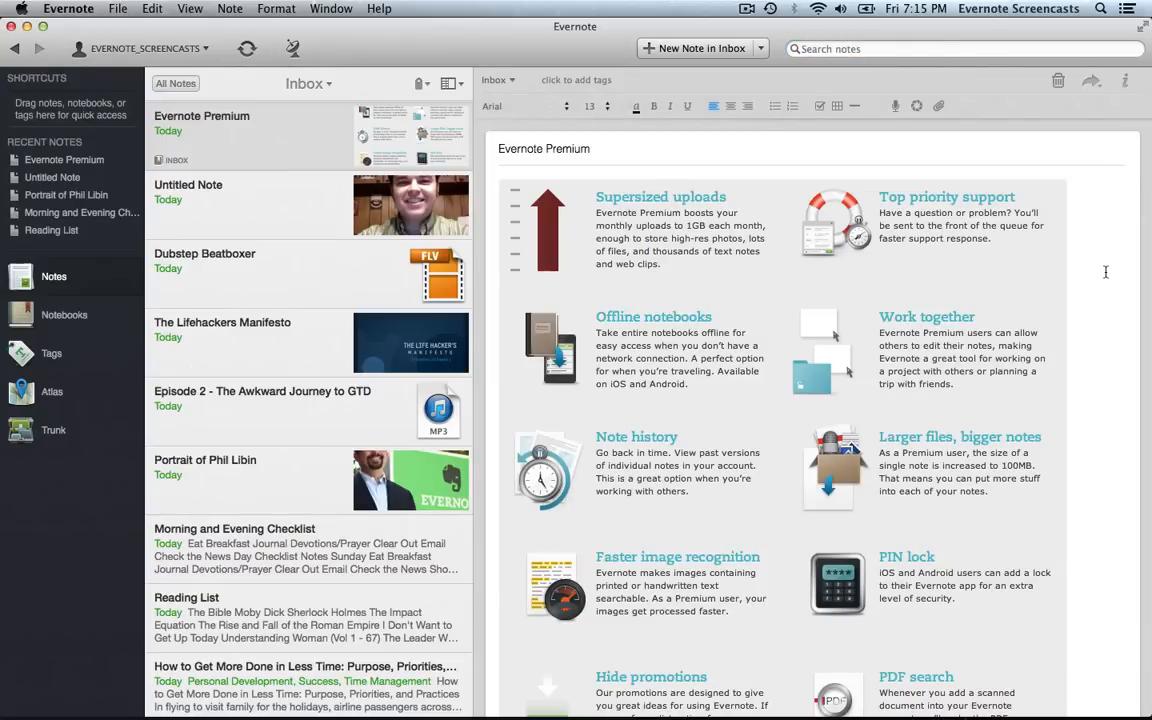